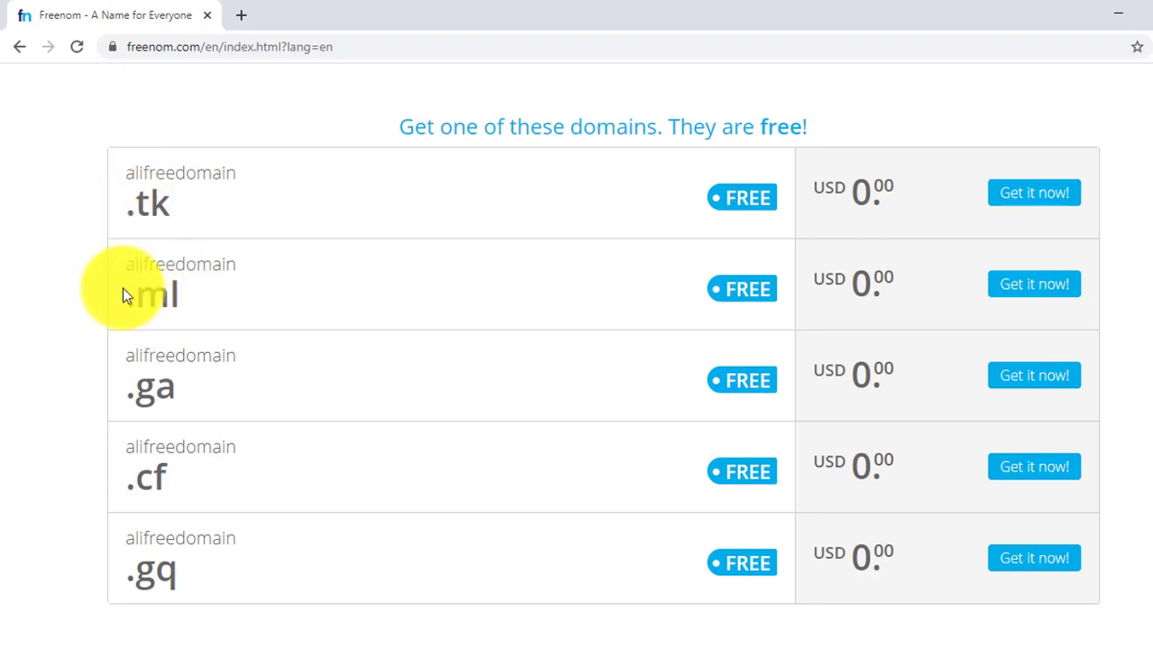
# Try to get the free alifreedomain.ga domain from the search results.
pyautogui.tripleClick(196, 304)
pyautogui.click(195, 304)
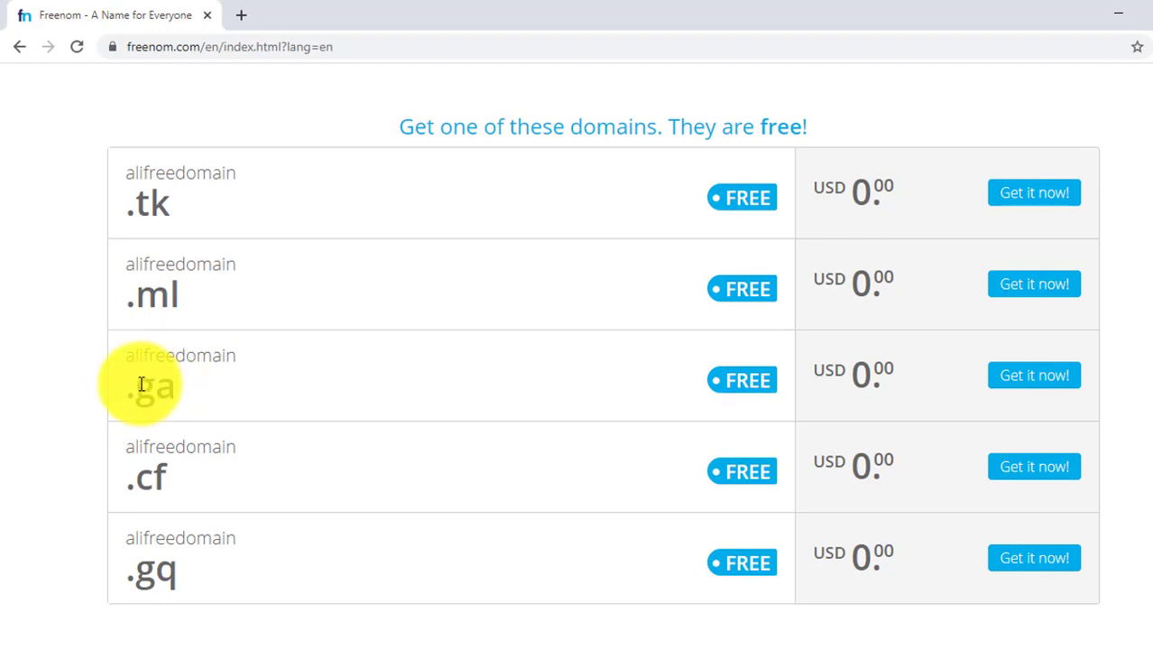
pyautogui.moveTo(137, 386); pyautogui.dragTo(276, 480)
pyautogui.click(336, 405)
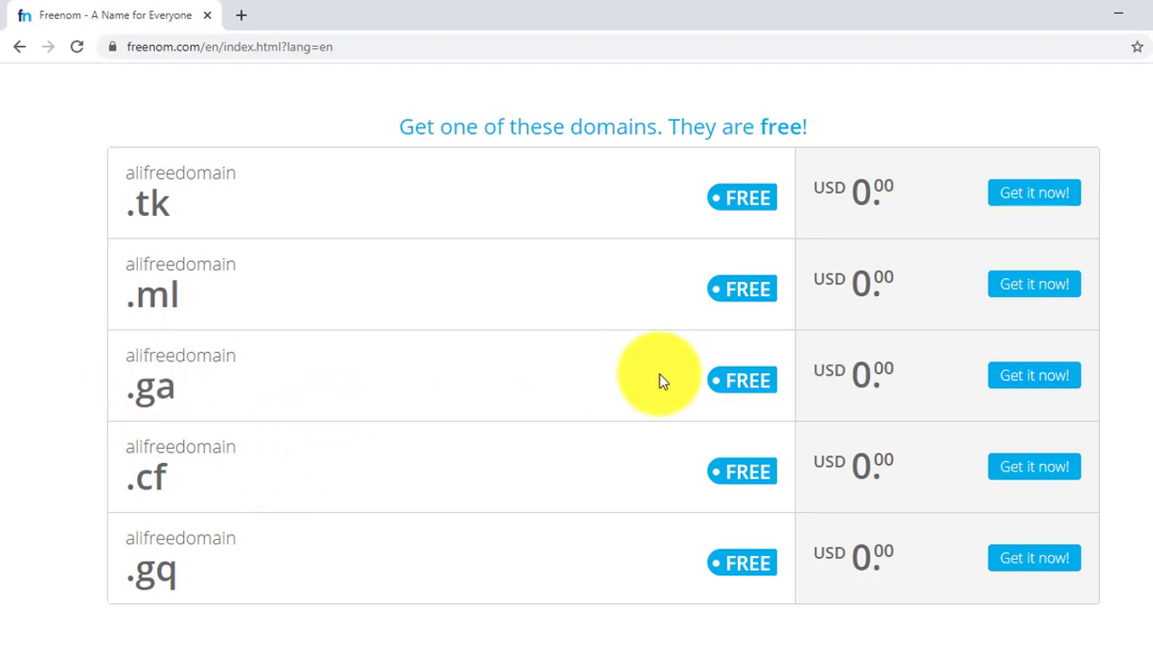
pyautogui.click(1016, 384)
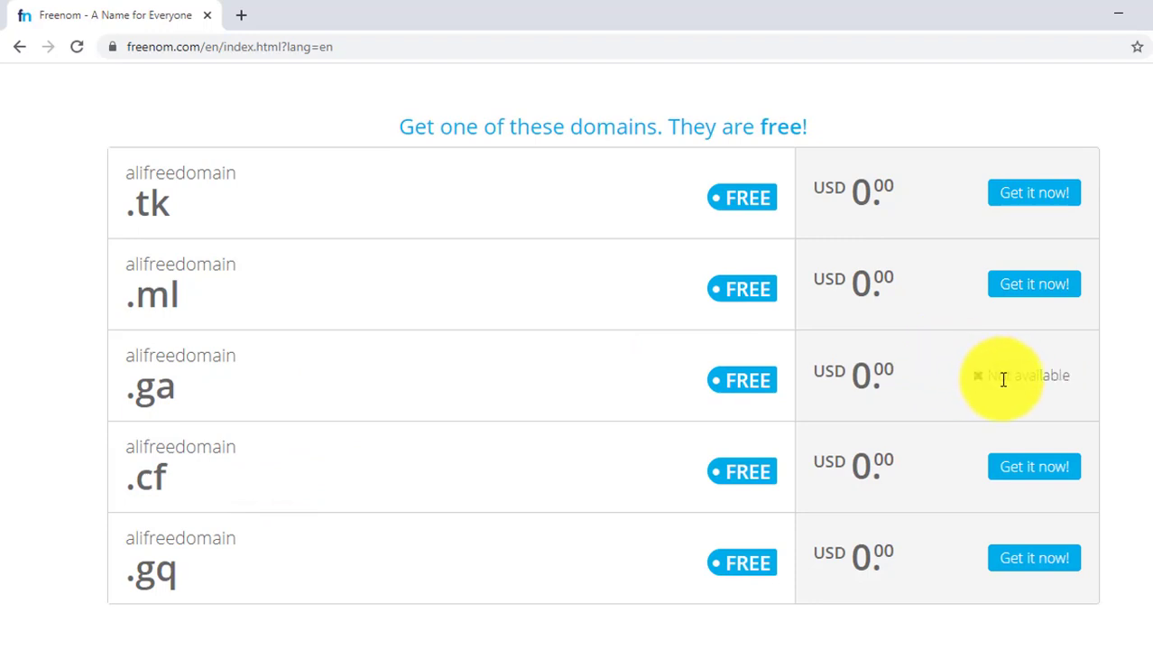
pyautogui.moveTo(974, 377); pyautogui.dragTo(1069, 375)
pyautogui.click(1069, 376)
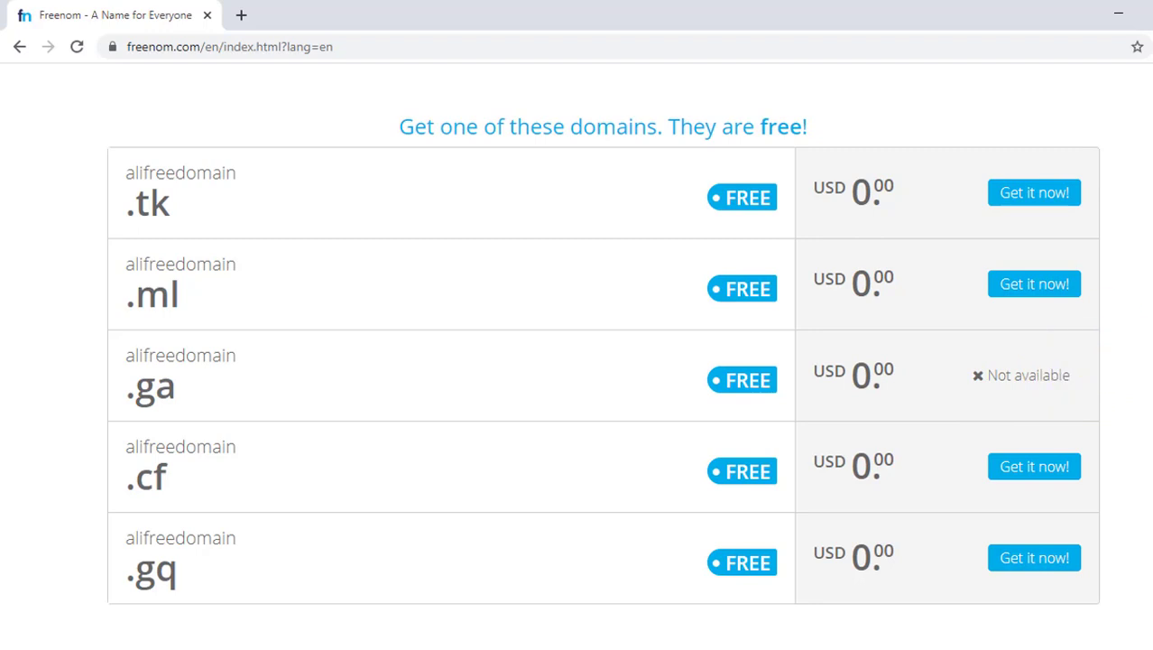
pyautogui.scroll(-1, 602, 375)
pyautogui.scroll(3, 576, 355)
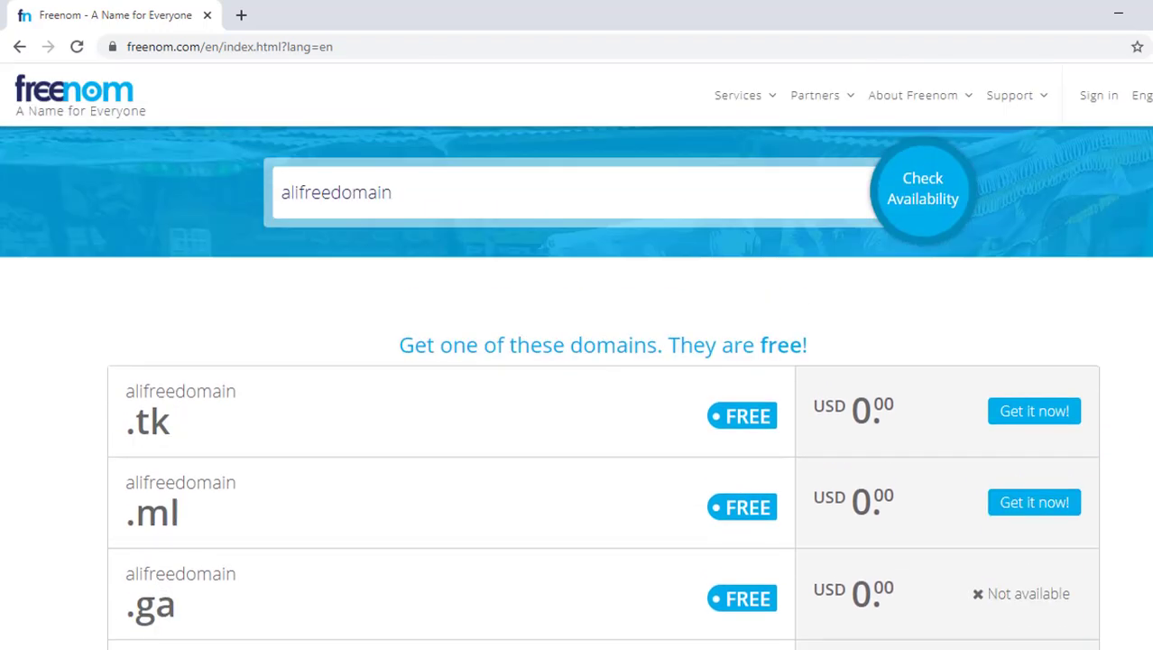
# Sign in to Freenom with a Google account.
pyautogui.click(1084, 106)
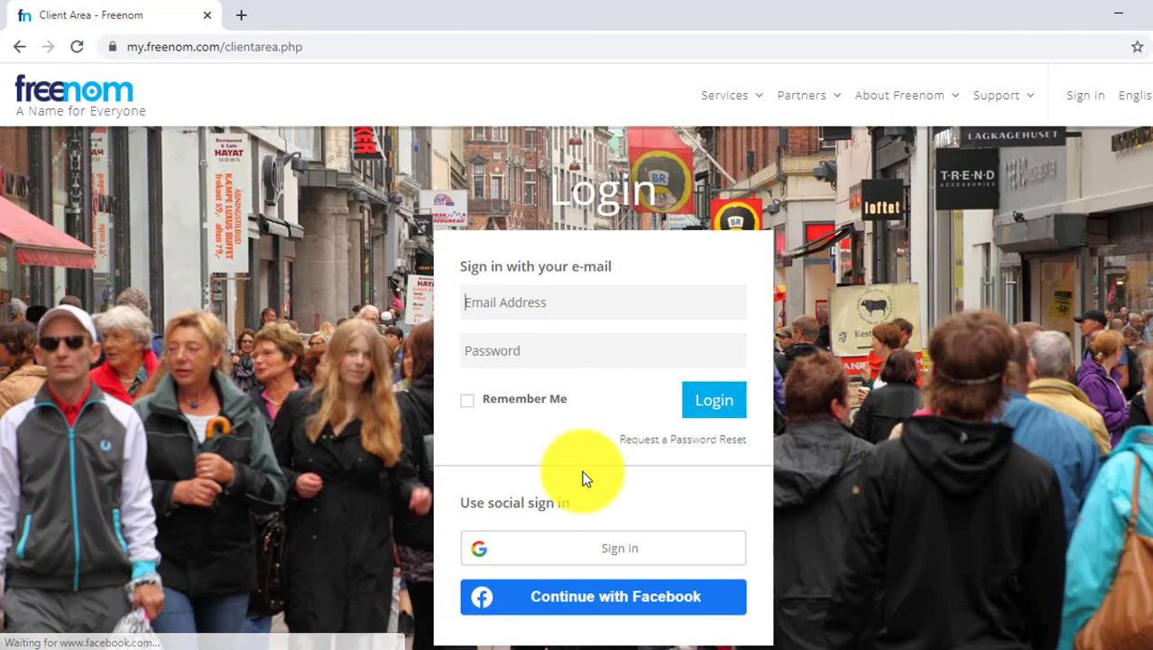
pyautogui.click(636, 556)
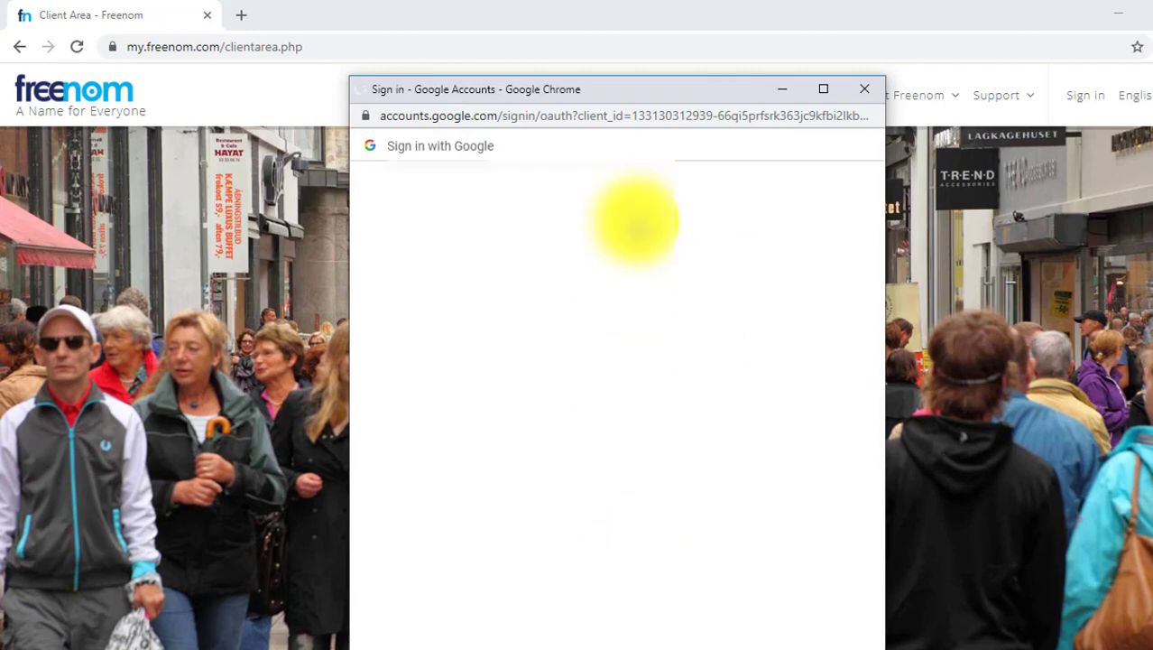
pyautogui.moveTo(652, 96); pyautogui.dragTo(657, 42)
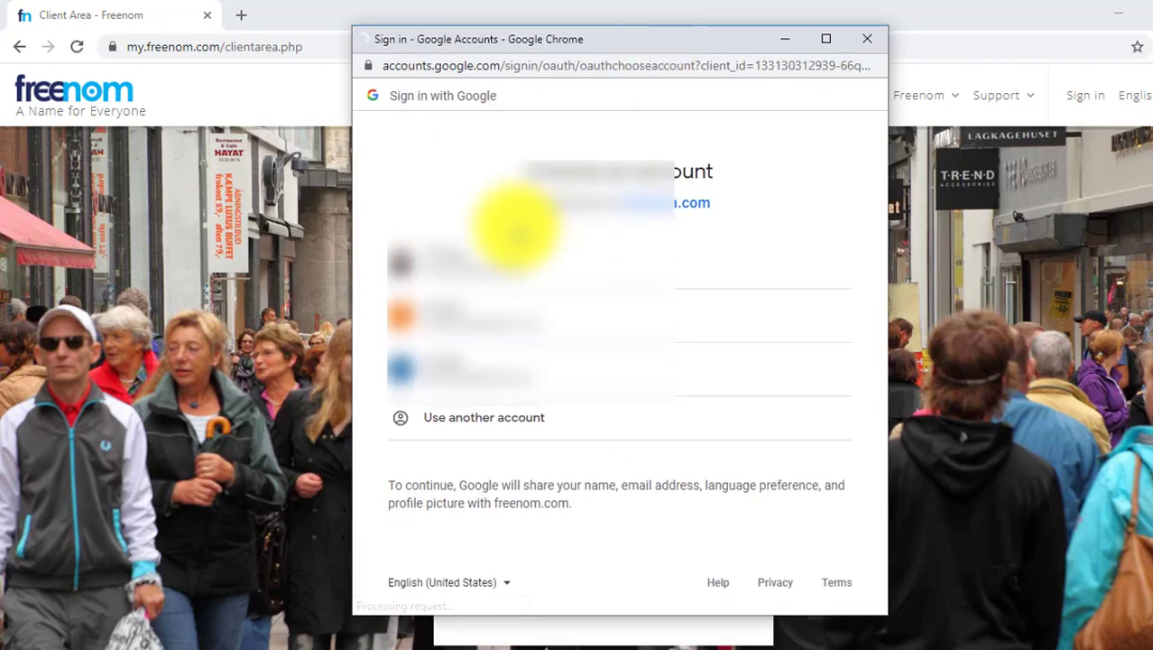
pyautogui.click(476, 265)
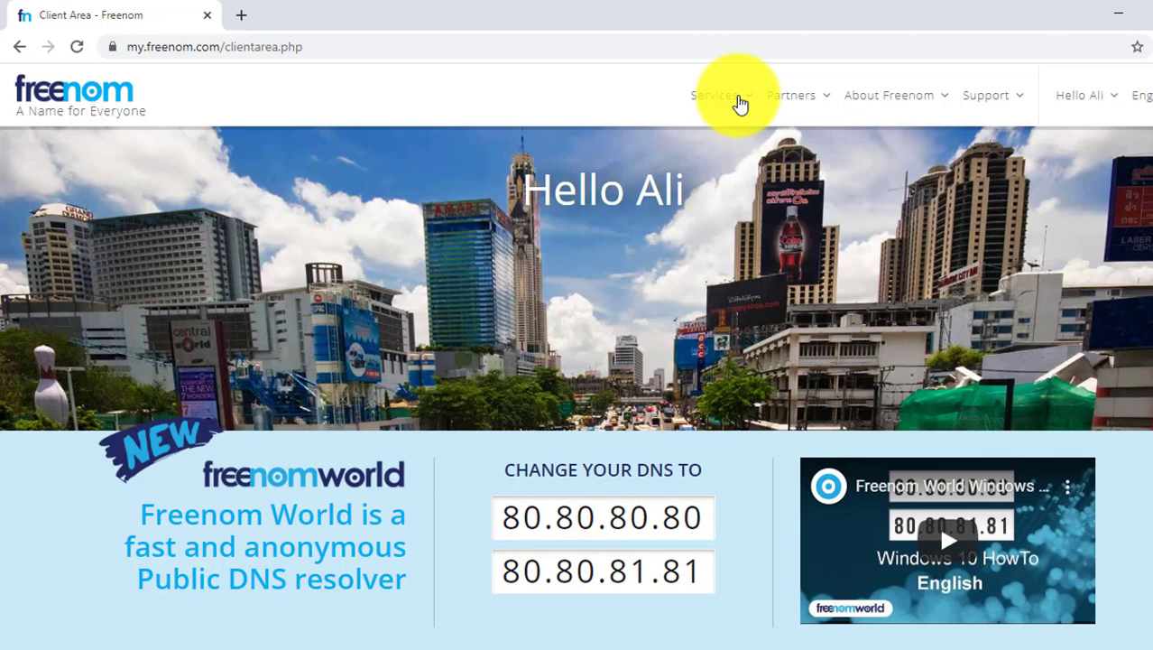
# Check availability of the domain name alifreedomain from the Register a New Domain page.
pyautogui.click(738, 101)
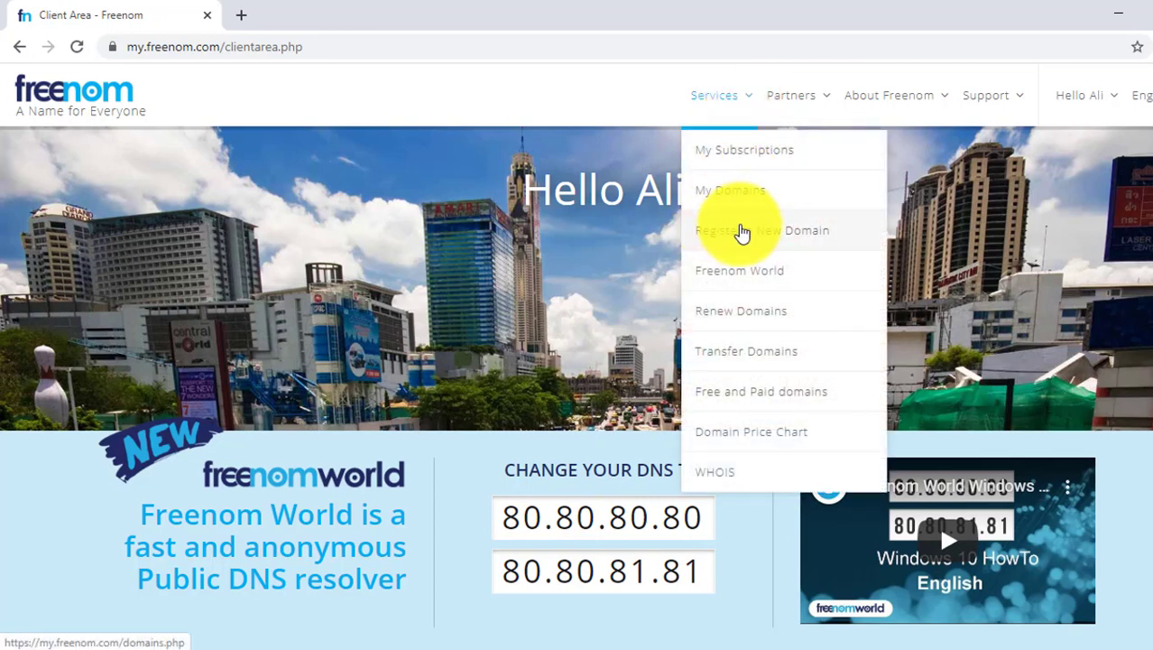
pyautogui.click(740, 233)
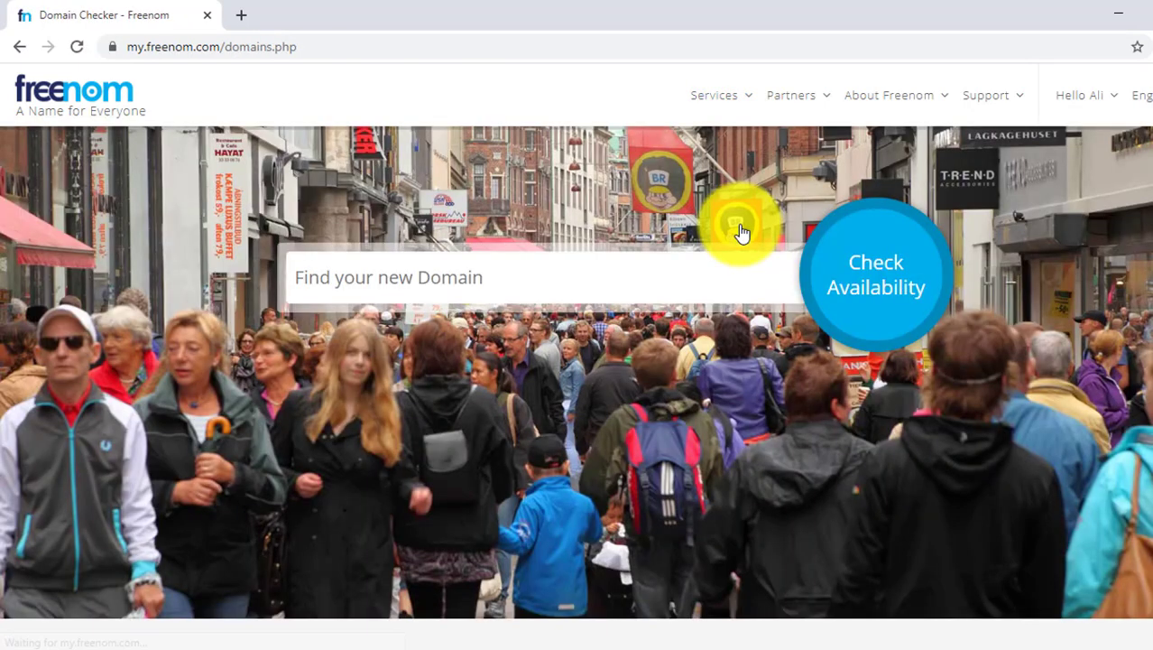
pyautogui.click(584, 281)
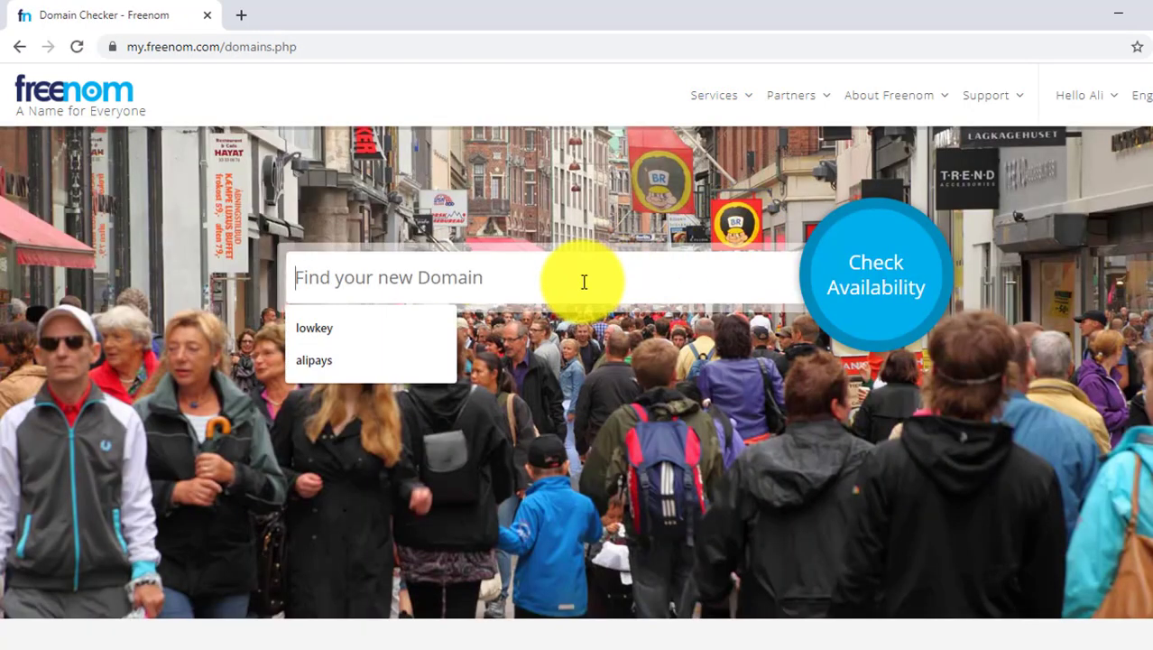
pyautogui.write('alifreedomain')
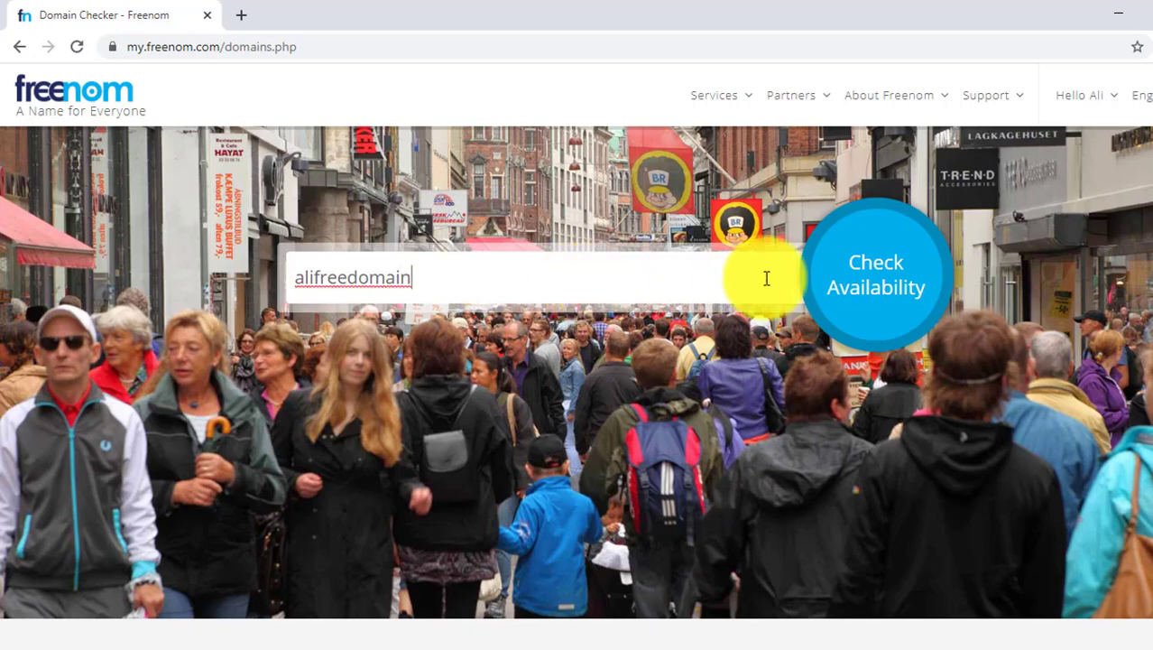
pyautogui.click(893, 274)
# Select the free alifreedomain.ga domain.
pyautogui.scroll(-2, 648, 382)
pyautogui.scroll(1, 648, 381)
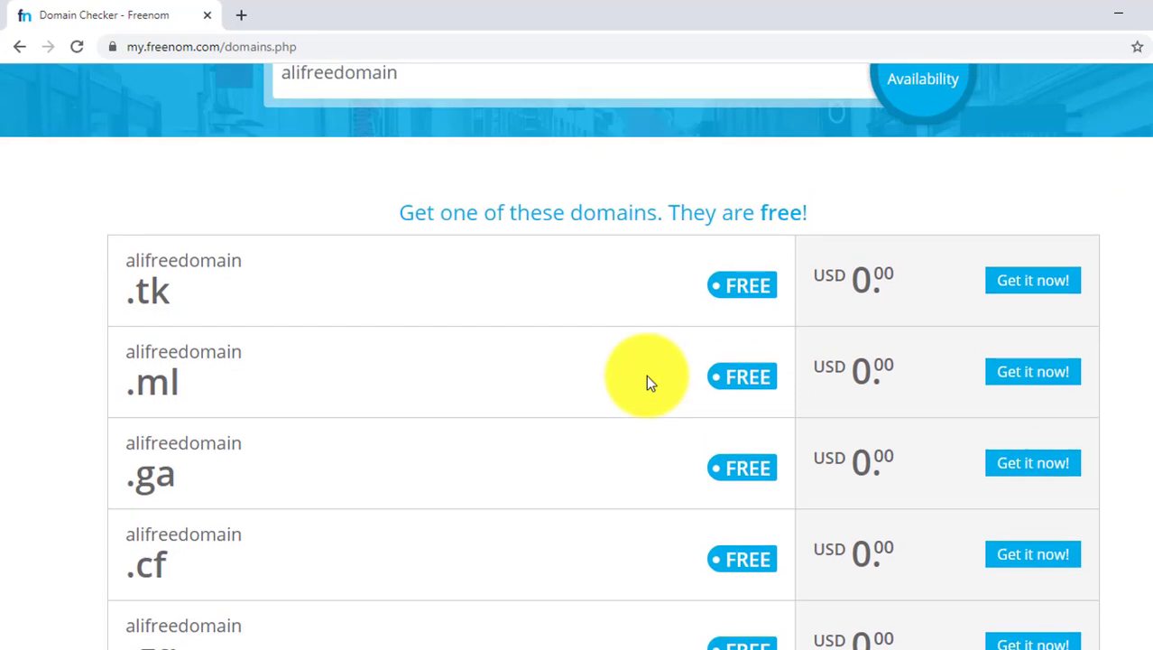
pyautogui.doubleClick(136, 443)
pyautogui.click(136, 498)
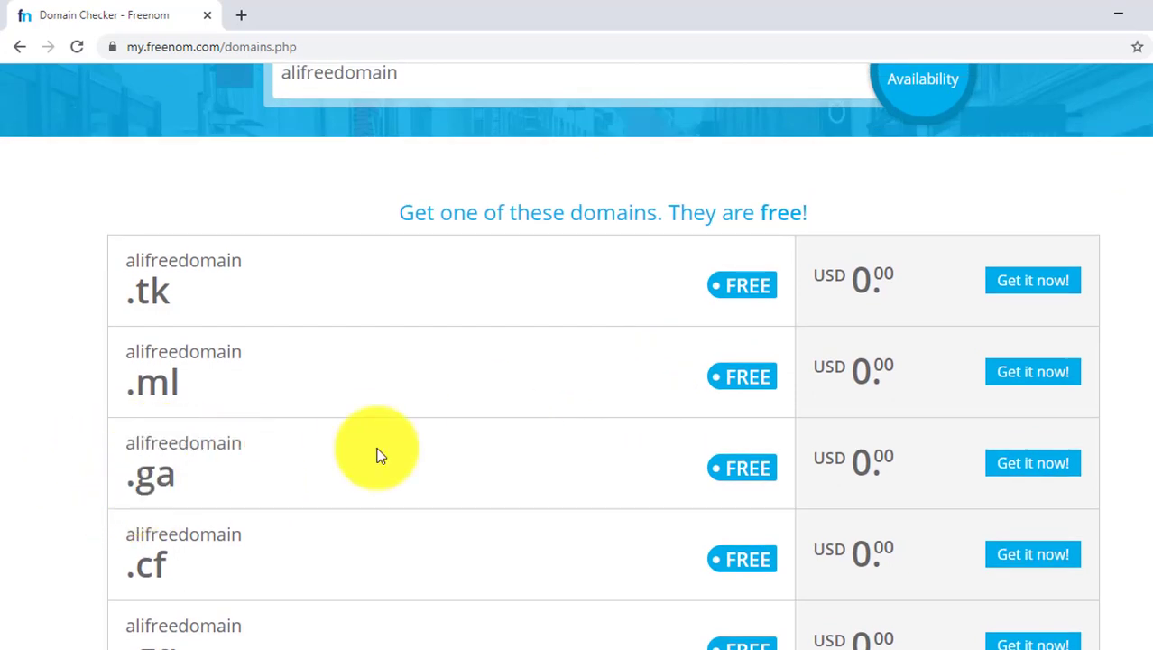
pyautogui.click(1034, 465)
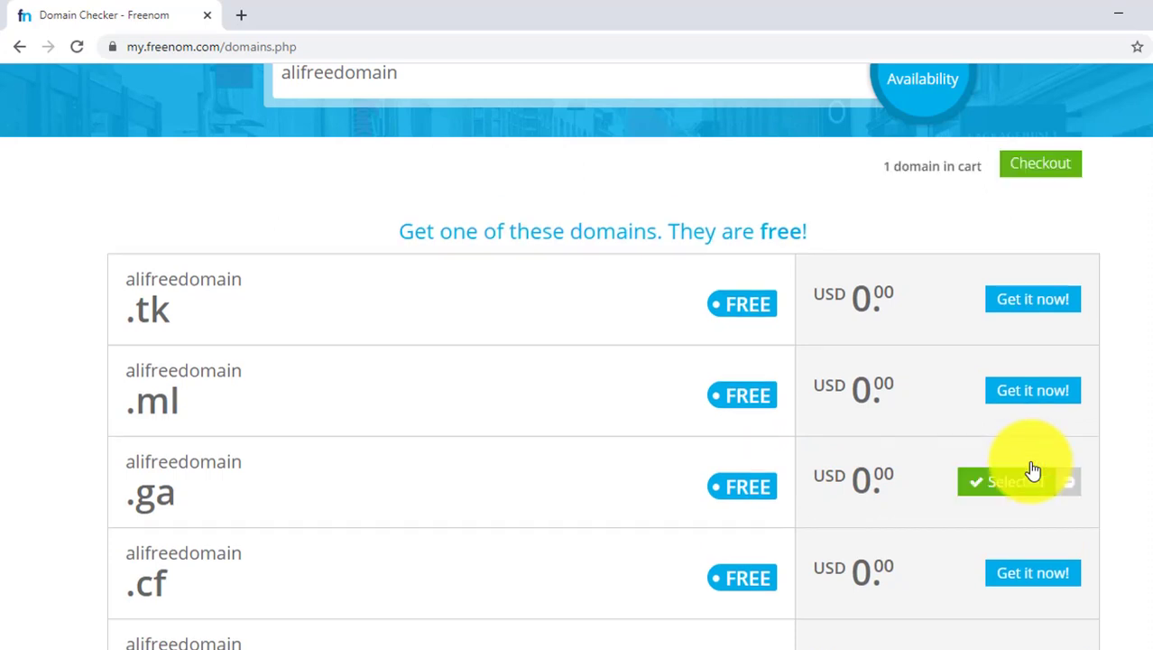
pyautogui.tripleClick(929, 491)
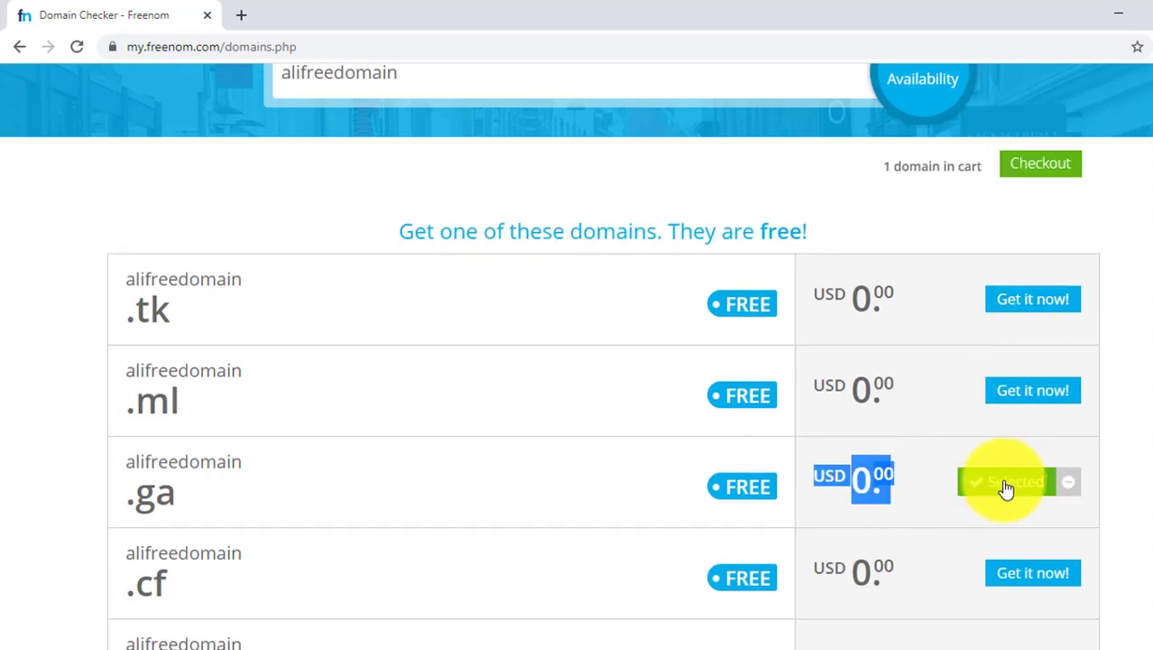
pyautogui.click(1114, 396)
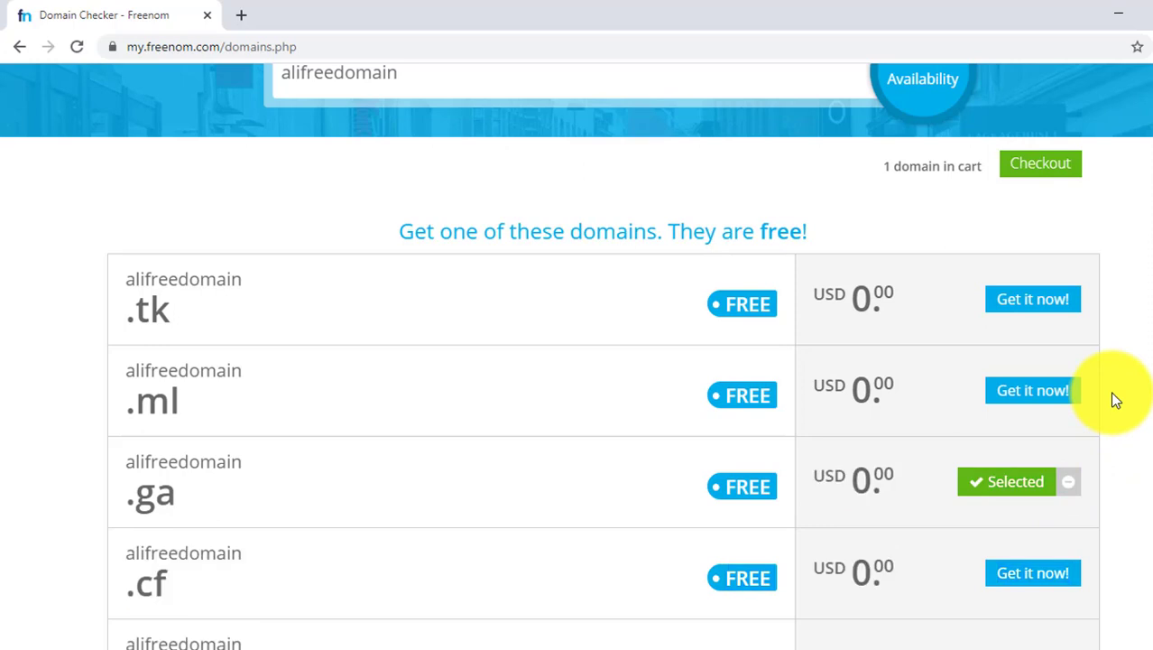
# Proceed to checkout with the selected domain.
pyautogui.scroll(1, 576, 356)
pyautogui.scroll(1, 1096, 302)
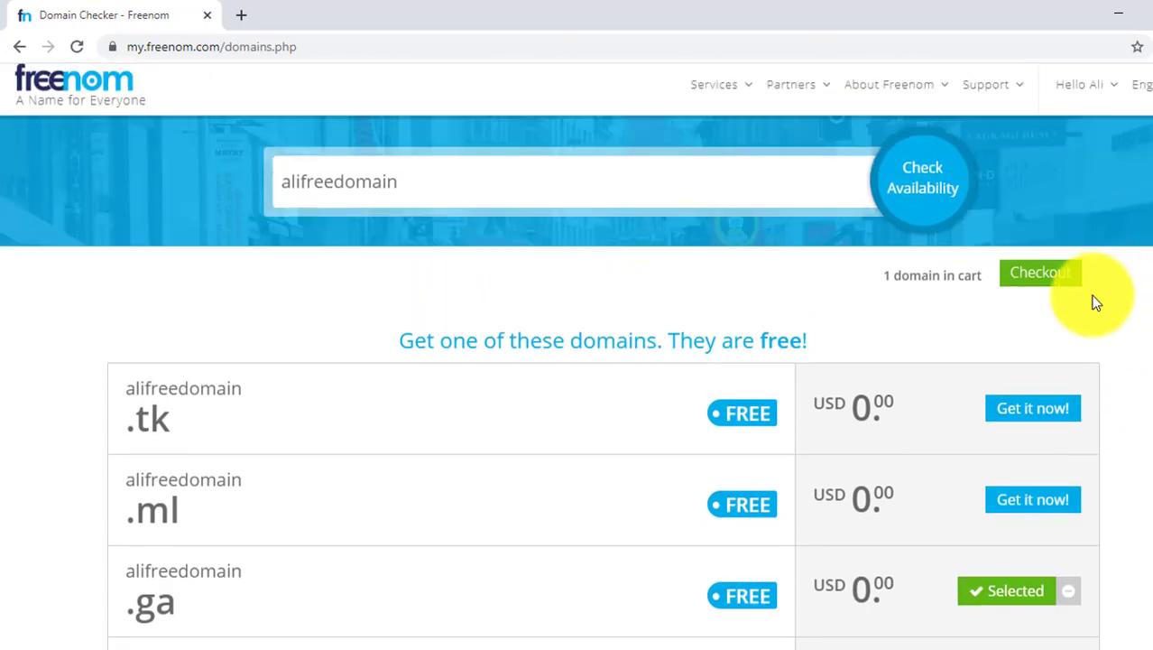
pyautogui.click(1040, 290)
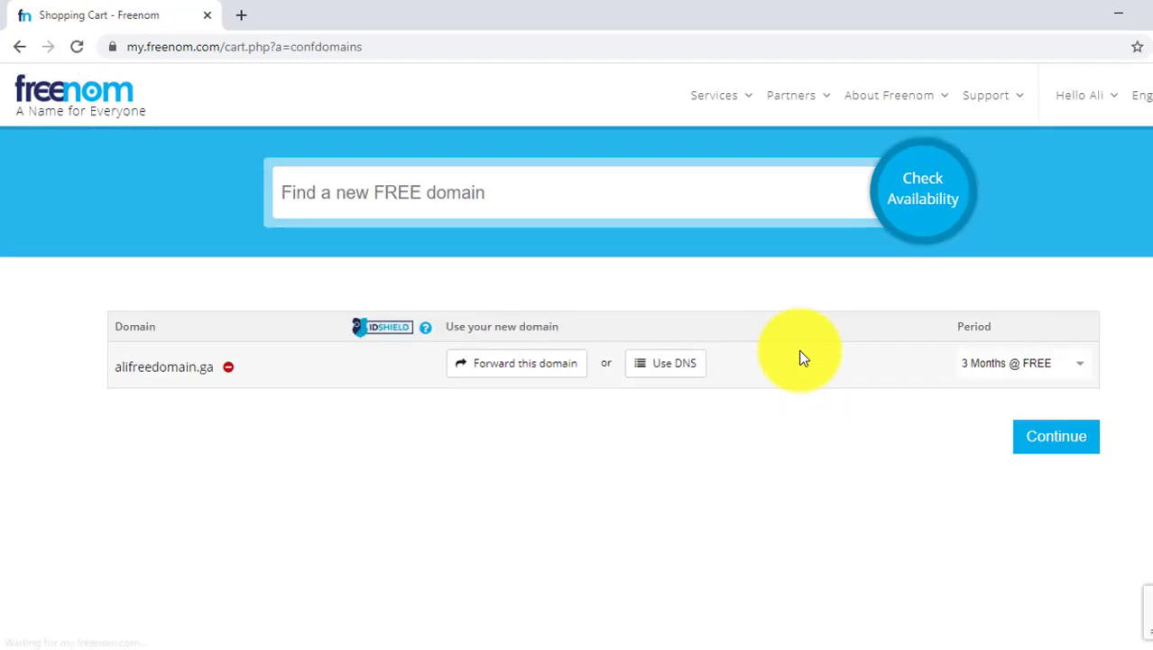
# Set the registration period to 12 Months @ FREE and continue.
pyautogui.click(998, 362)
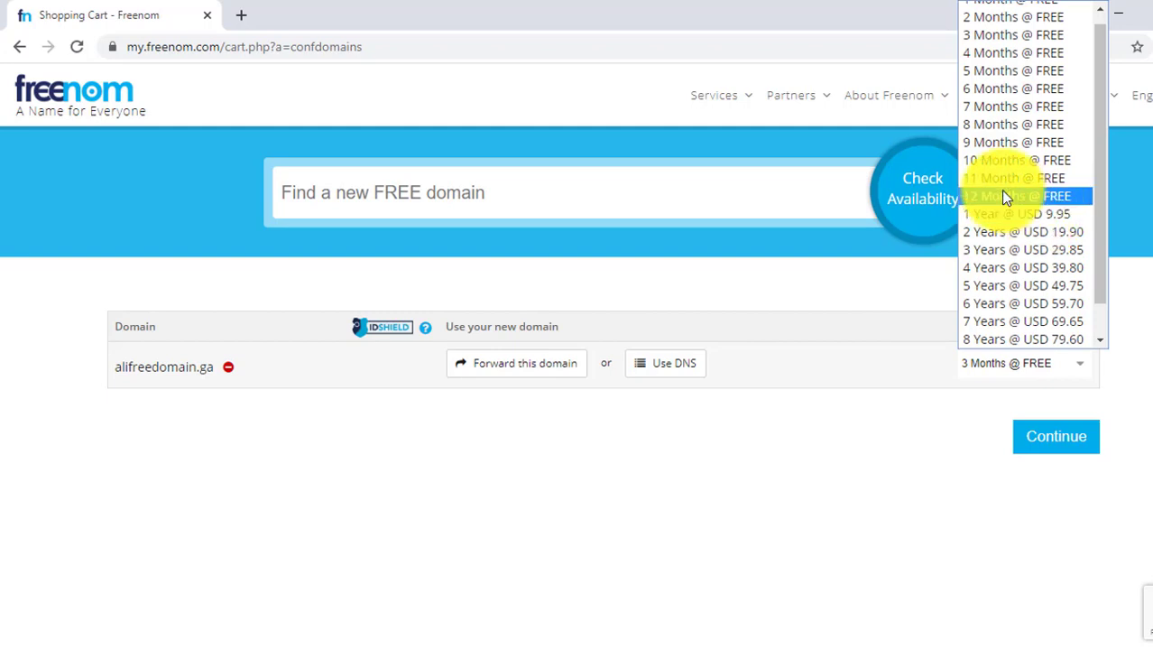
pyautogui.click(1005, 197)
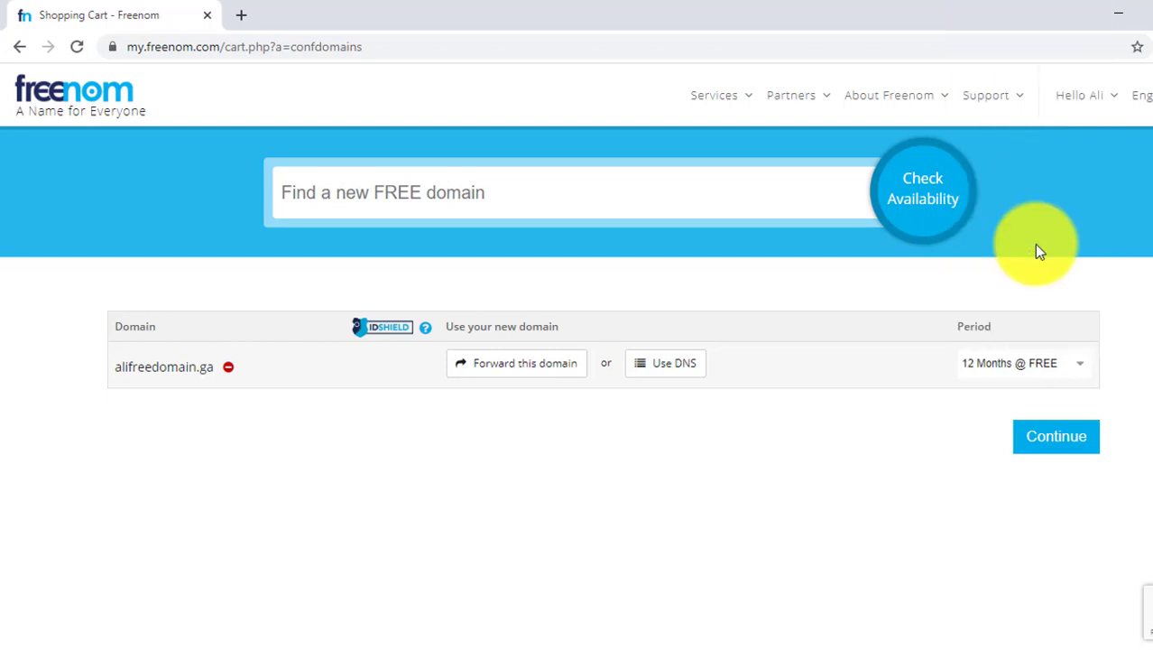
pyautogui.click(1058, 436)
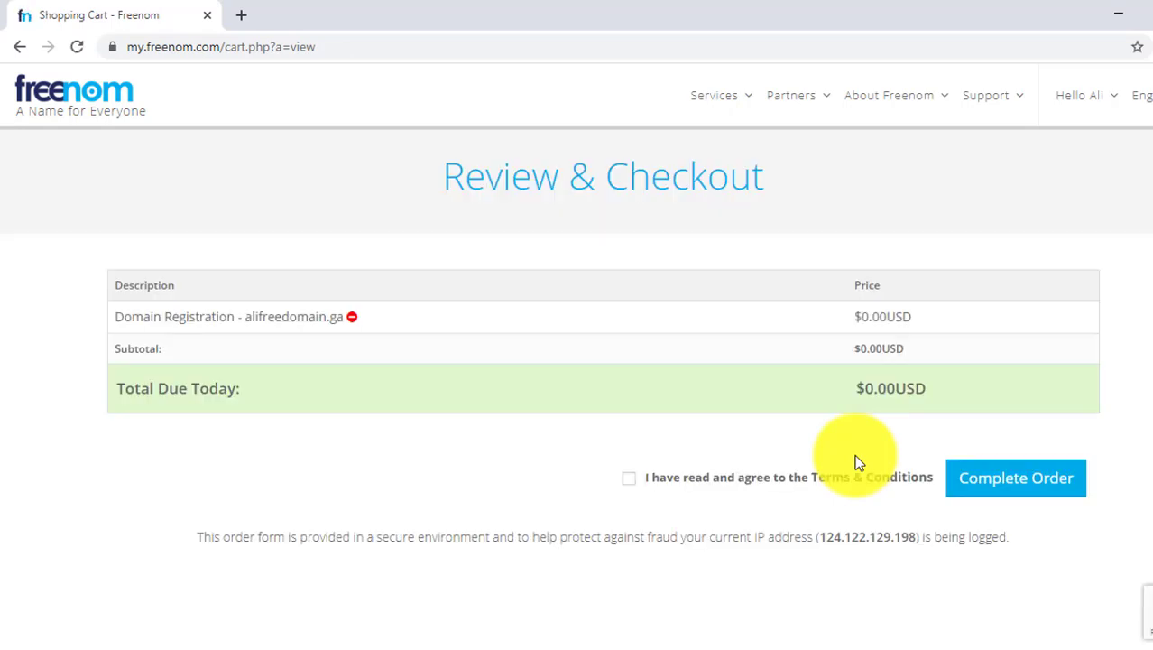
# Accept the Terms & Conditions and complete the order.
pyautogui.click(632, 483)
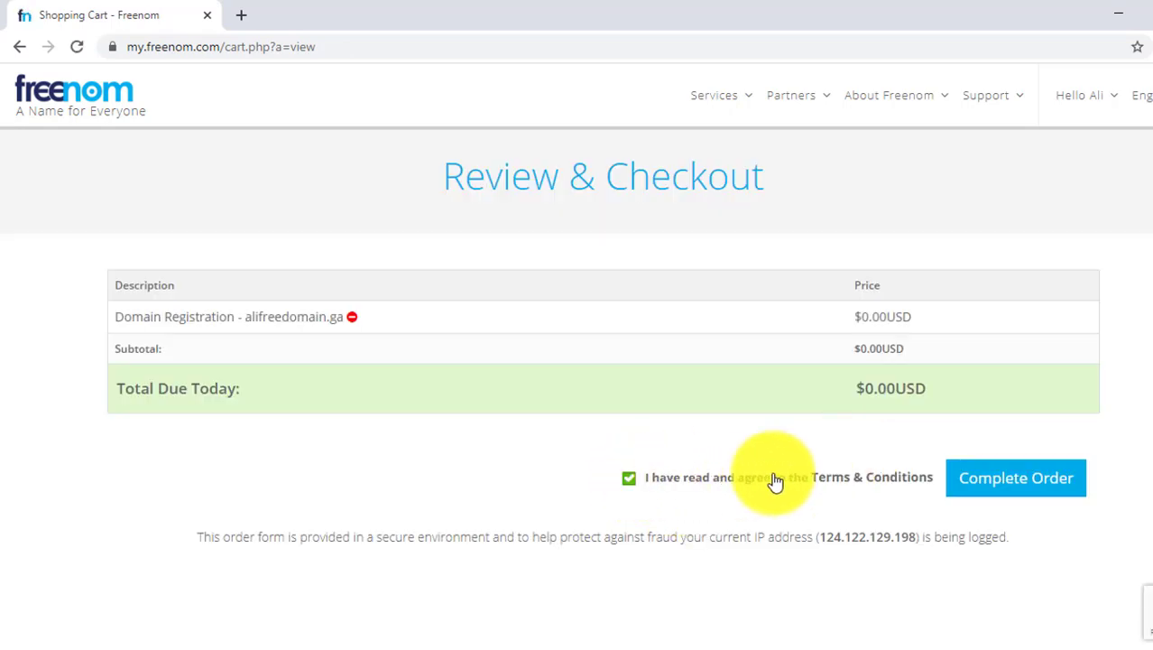
pyautogui.click(990, 478)
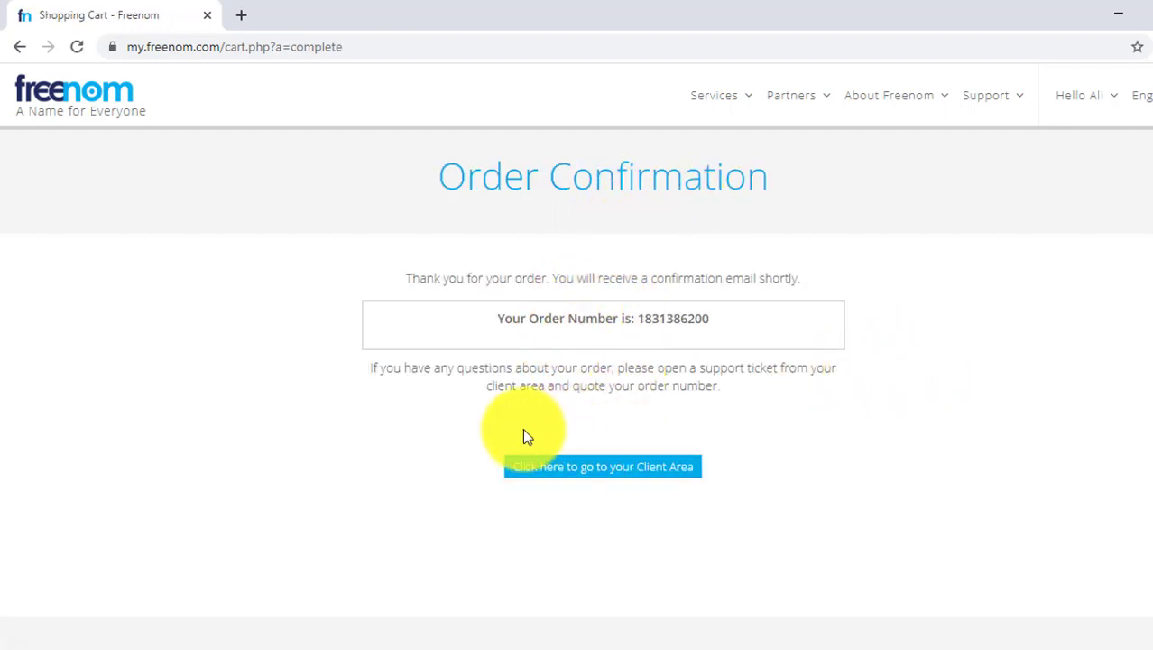
# Go to the client area and open the My Domains list.
pyautogui.click(567, 475)
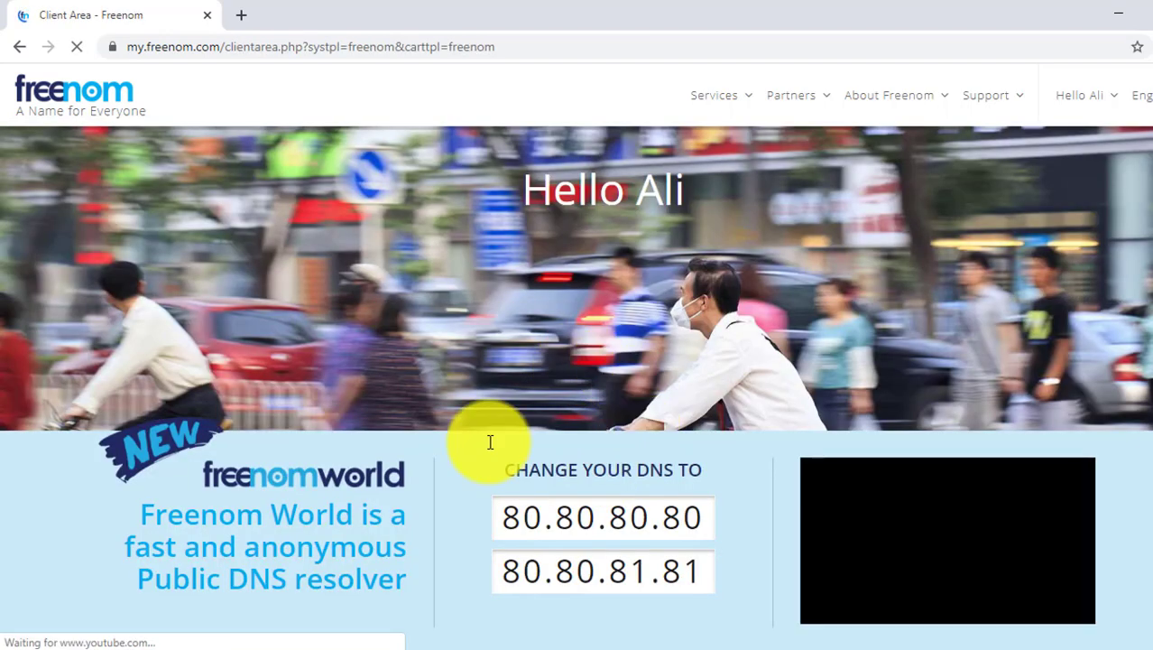
pyautogui.click(718, 96)
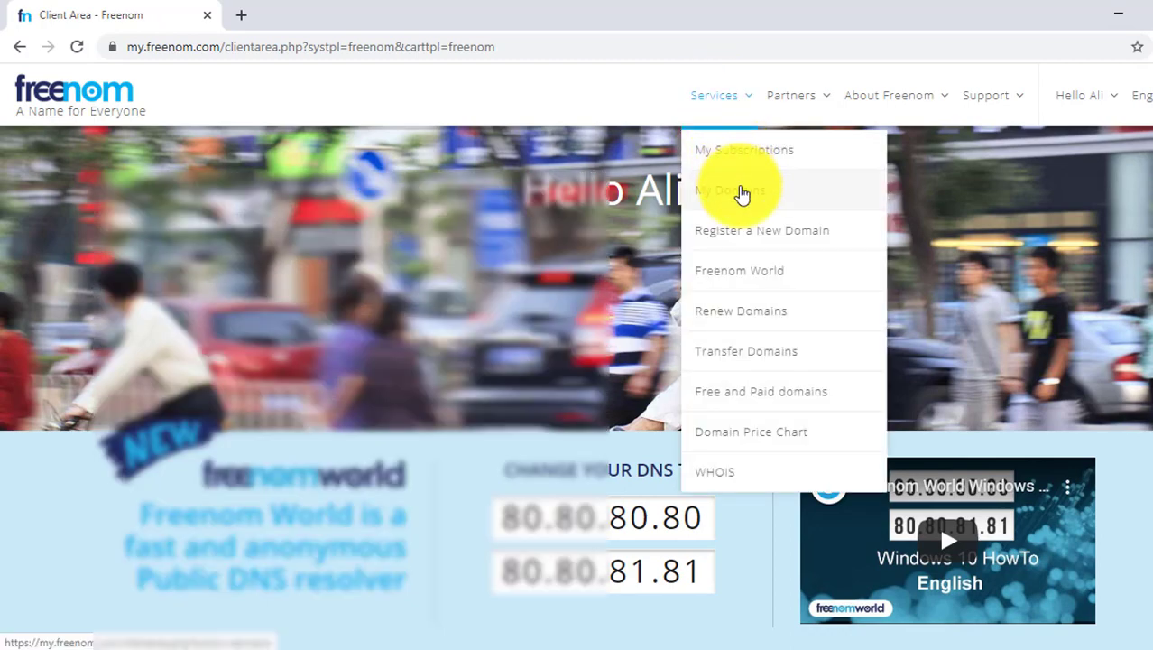
pyautogui.click(759, 191)
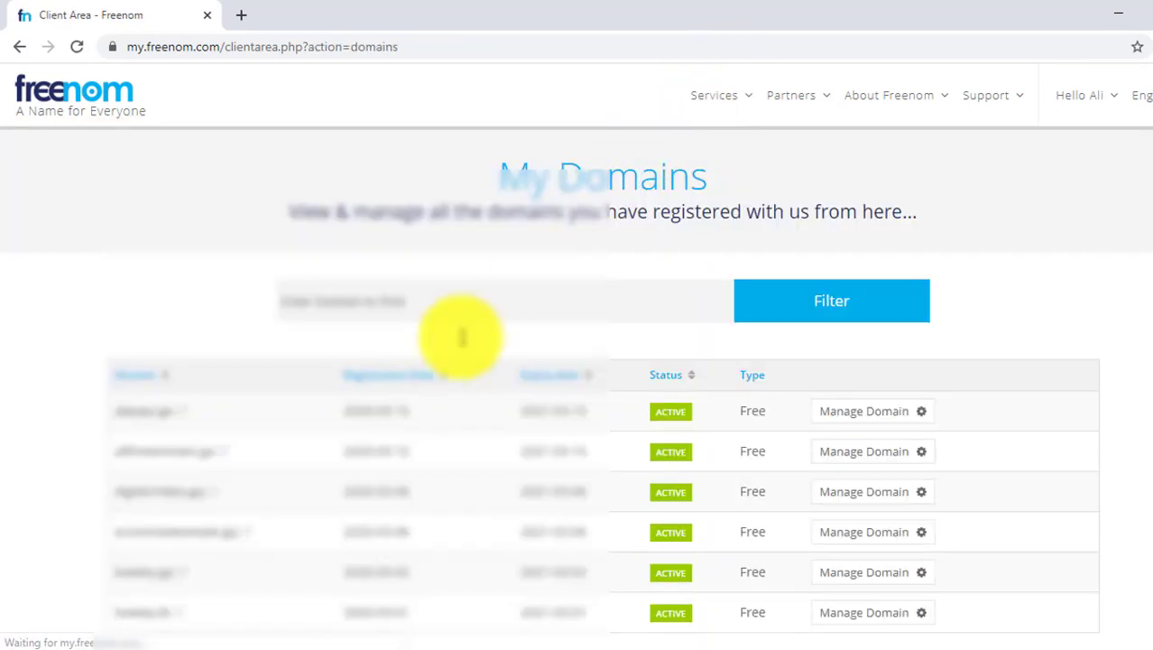
# Visit the alifreedomain.ga website from the domains list.
pyautogui.scroll(-3, 462, 336)
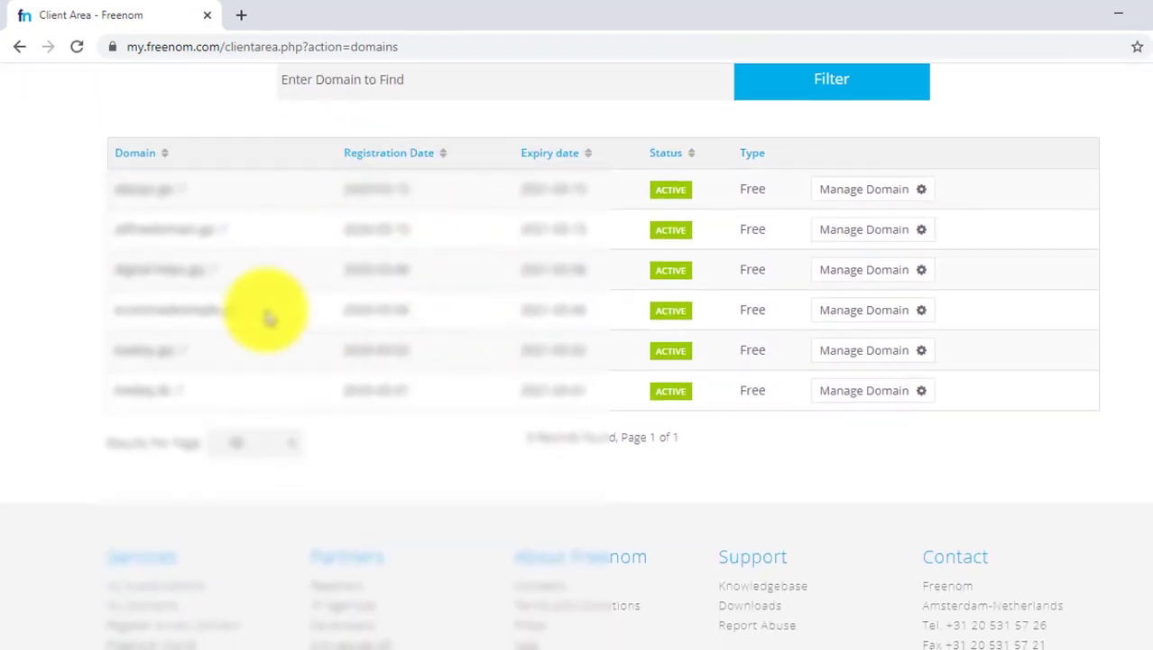
pyautogui.moveTo(54, 159); pyautogui.dragTo(839, 430)
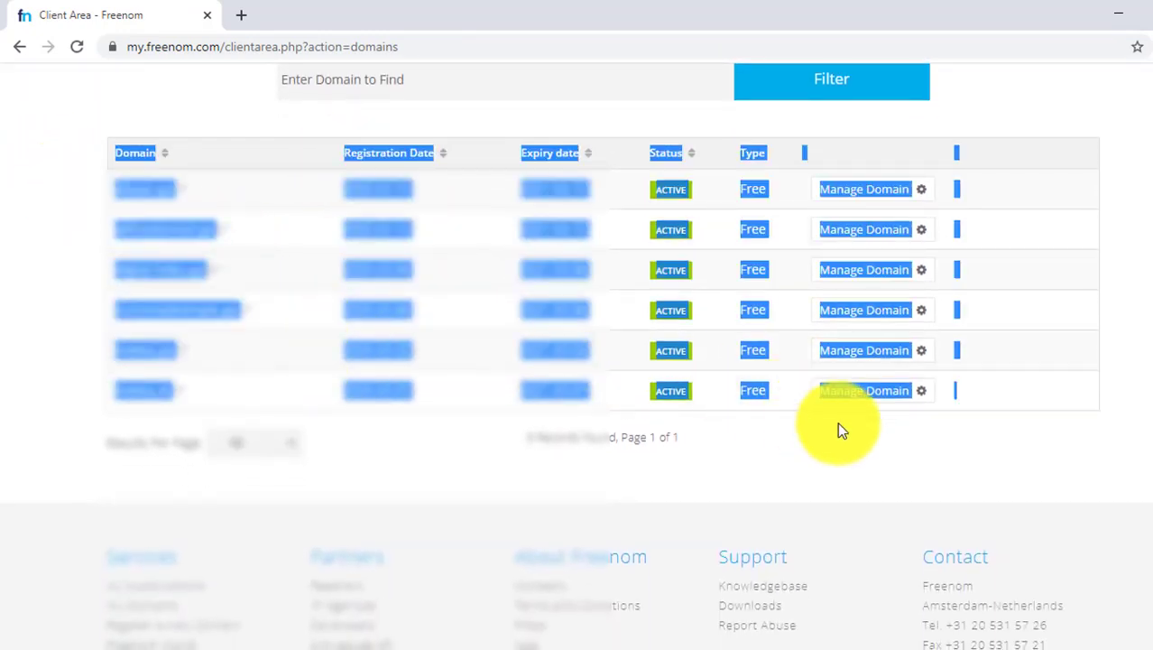
pyautogui.click(734, 144)
pyautogui.moveTo(761, 187); pyautogui.dragTo(740, 189)
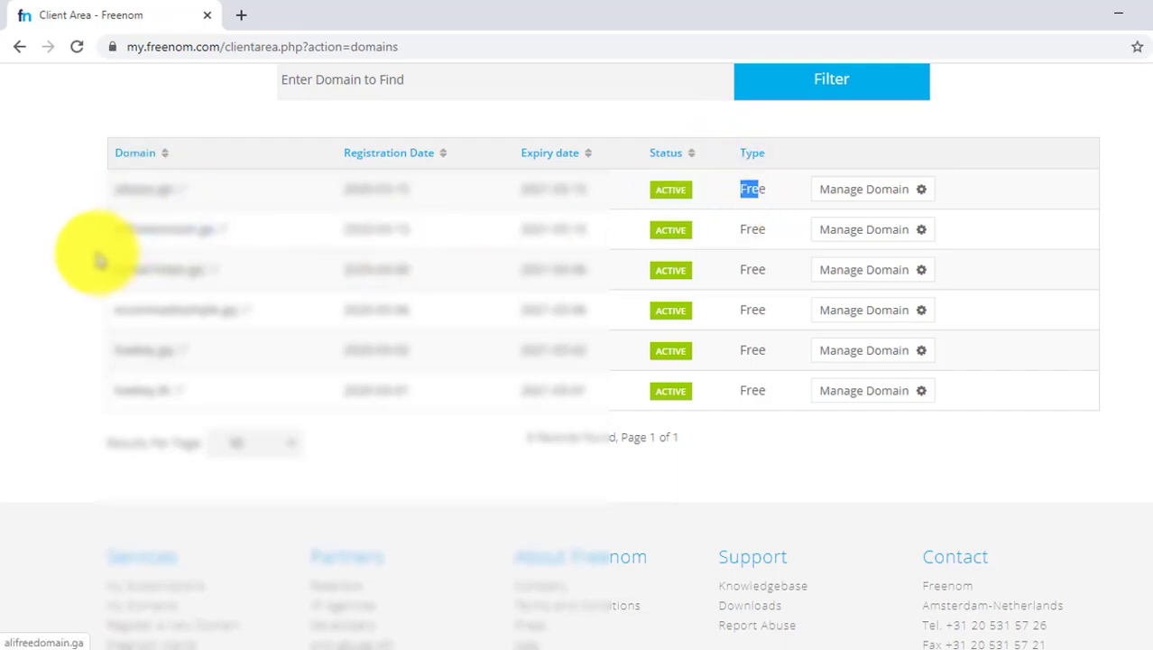
pyautogui.click(127, 229)
pyautogui.doubleClick(127, 229)
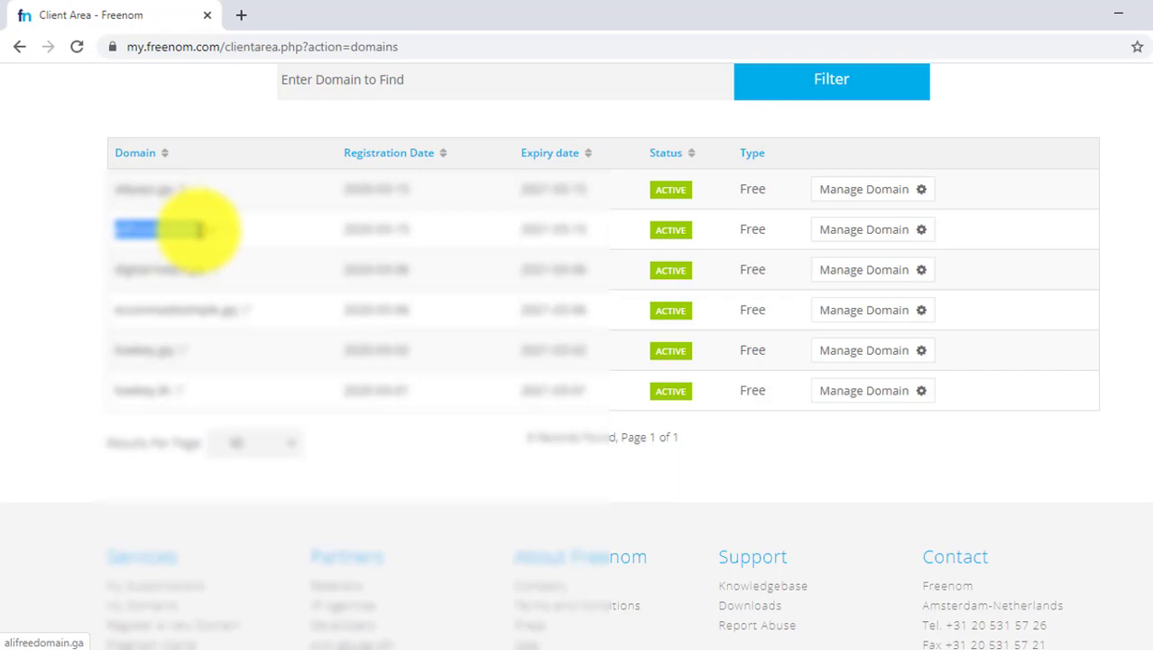
pyautogui.click(200, 233)
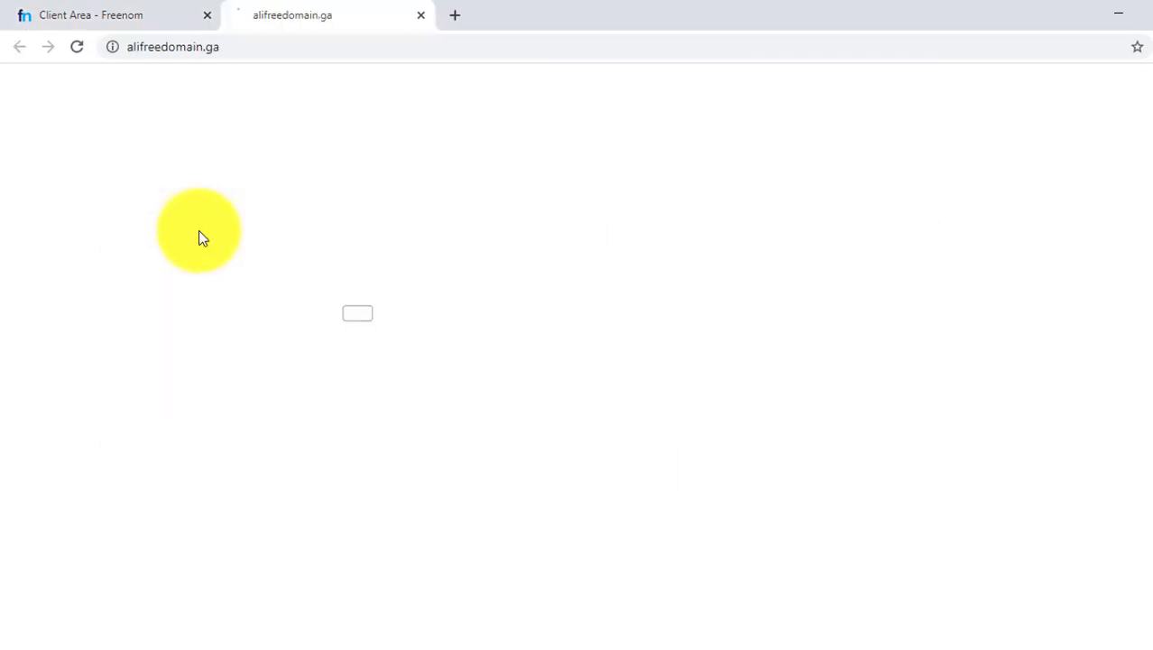
pyautogui.click(421, 15)
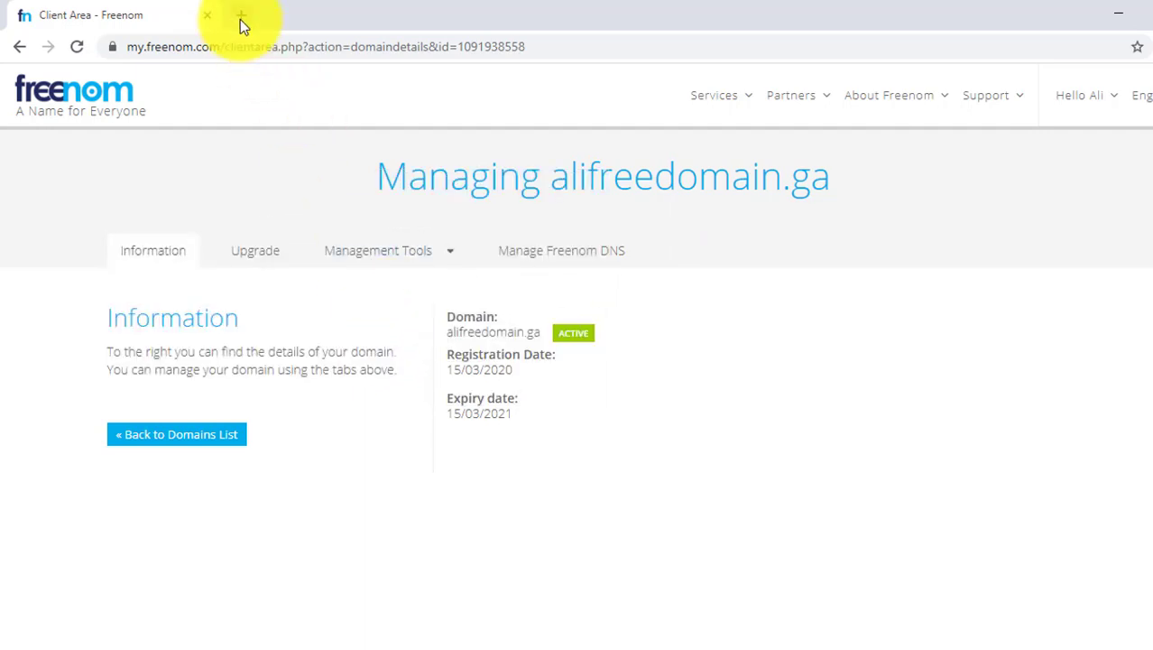
# Select the domain name on the alifreedomain.ga management page.
pyautogui.moveTo(468, 329)
pyautogui.mouseDown()
pyautogui.moveTo(538, 425)
pyautogui.moveTo(466, 346)
pyautogui.mouseUp()
pyautogui.doubleClick(466, 337)
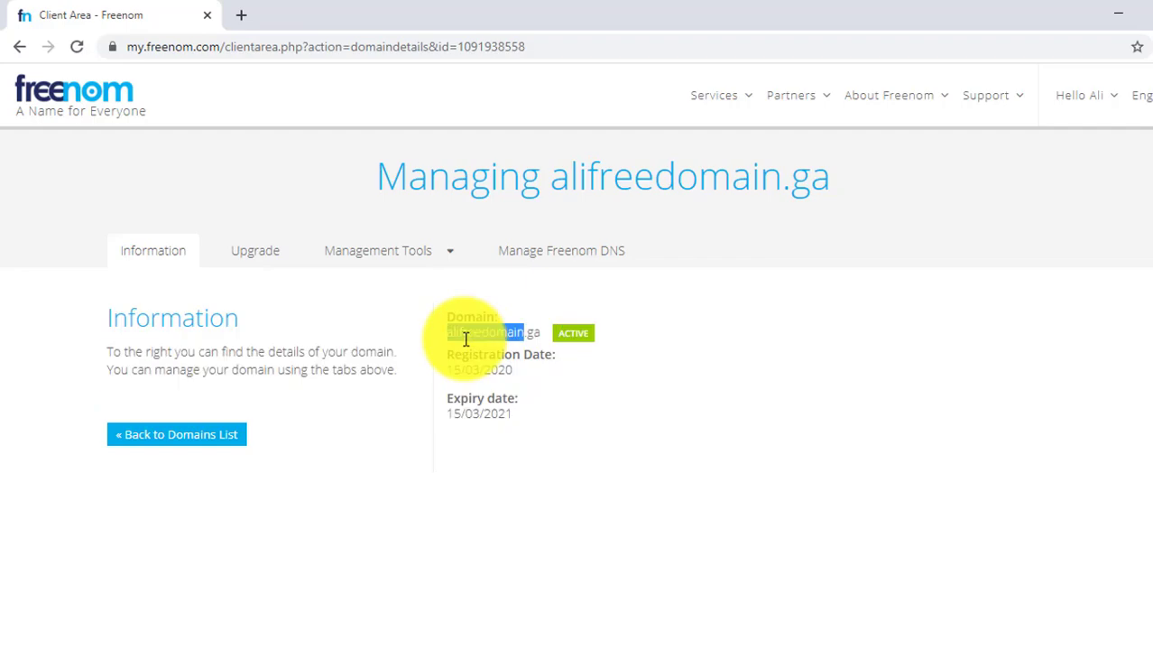
# Open the HostGator customer portal at portal.hostgator.com in a new browser tab.
pyautogui.click(457, 332)
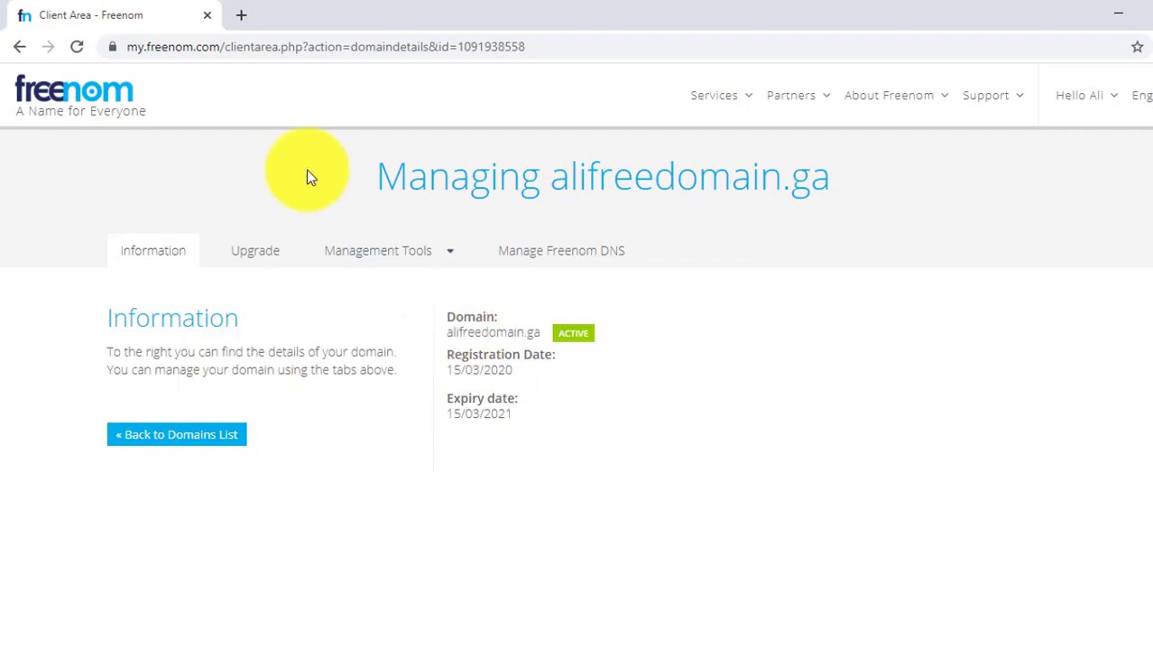
pyautogui.click(244, 17)
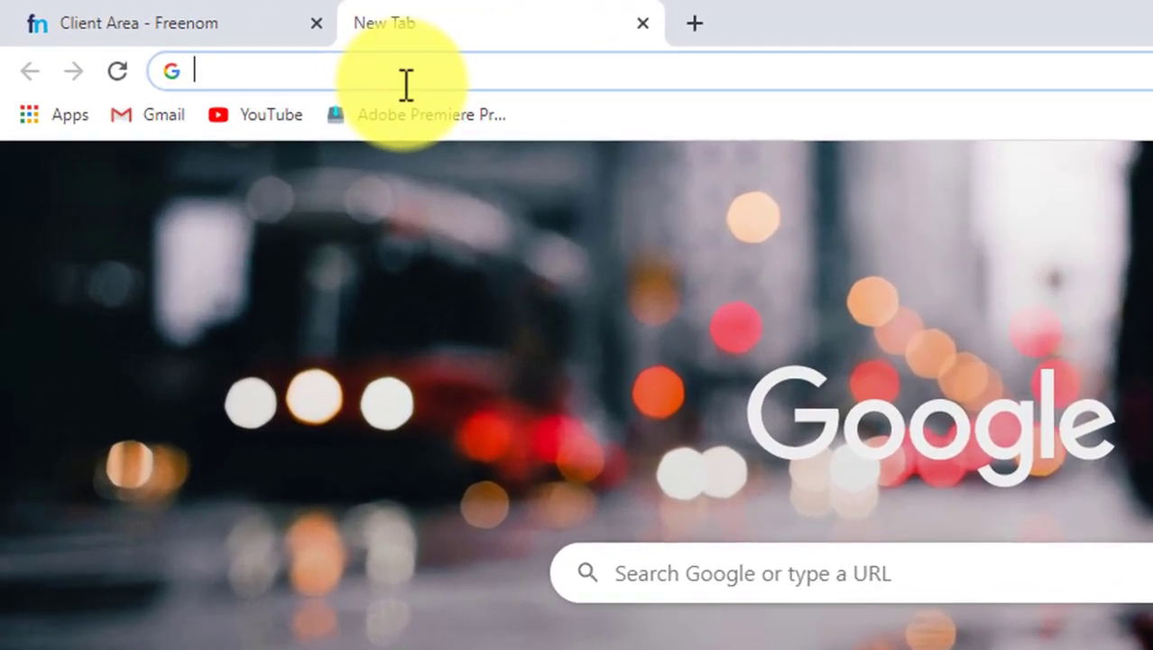
pyautogui.write('pro')
pyautogui.press('BackSpace')
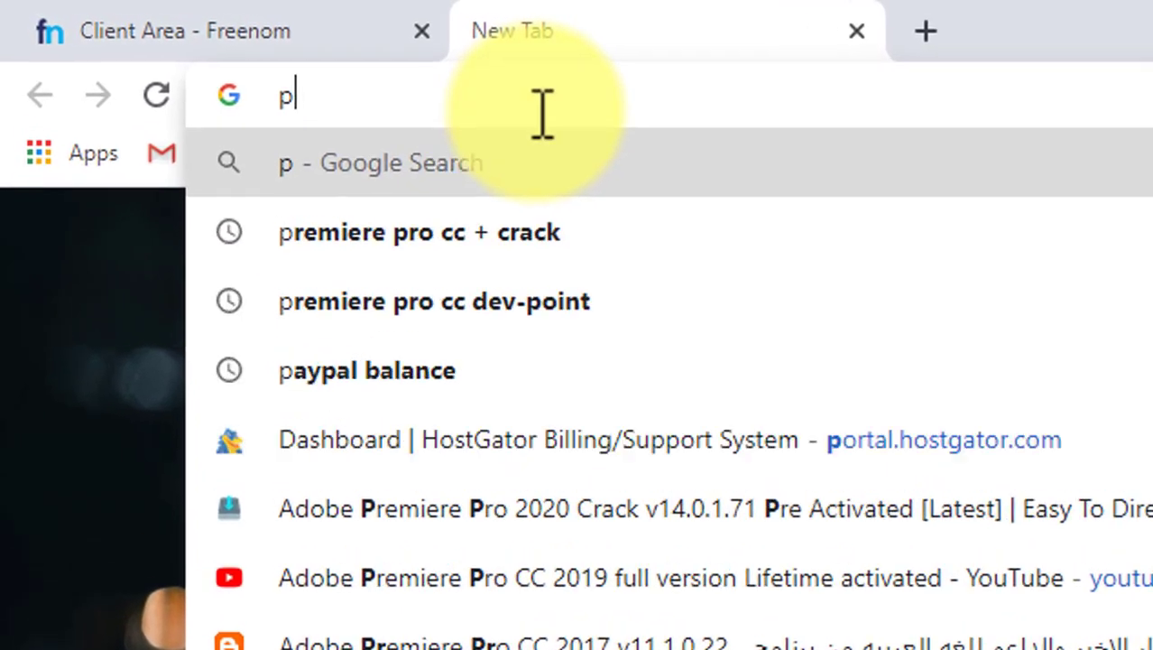
pyautogui.press('BackSpace')
pyautogui.write('or')
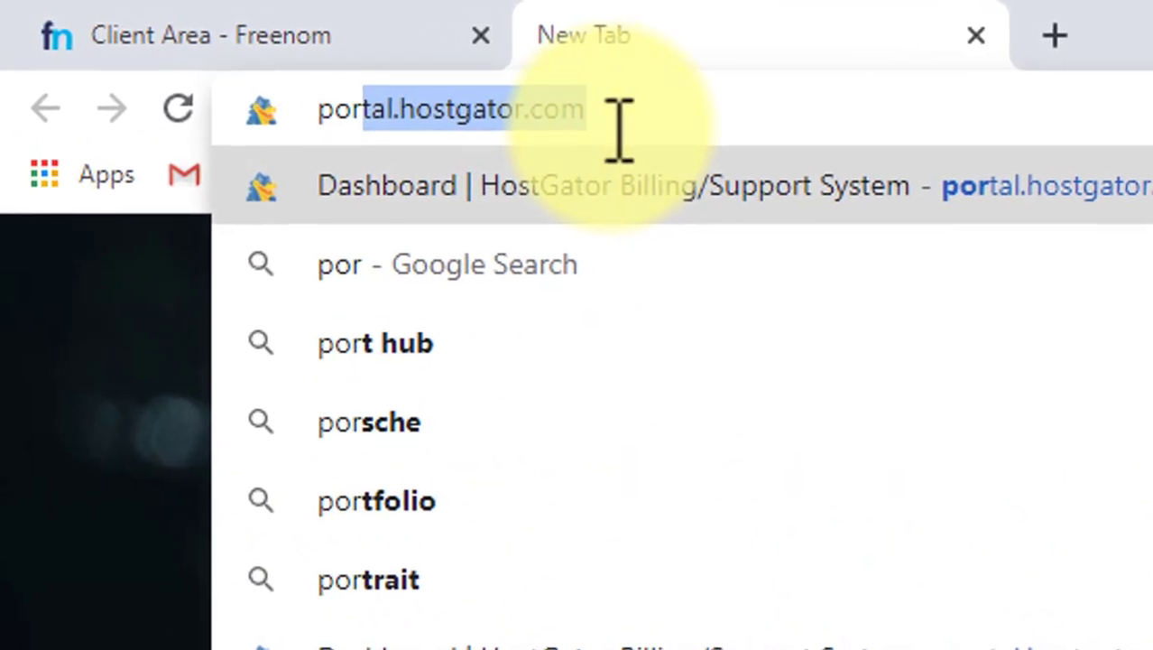
pyautogui.press('Return')
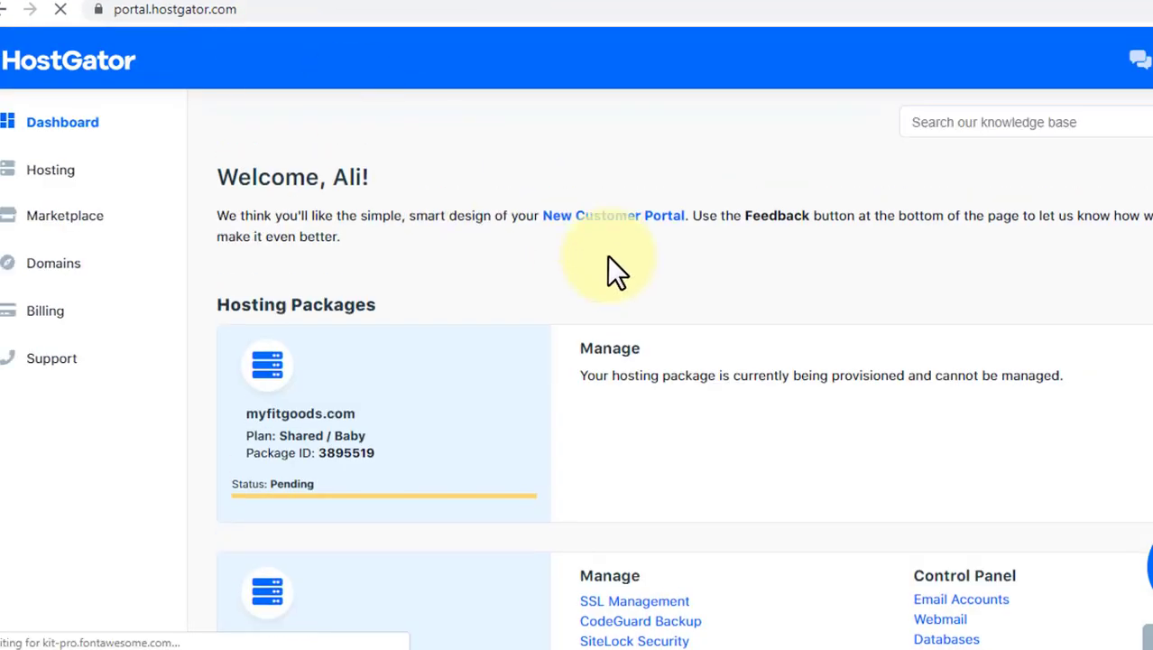
# Launch cPanel for the lowkey.gq hosting package.
pyautogui.scroll(-2, 607, 255)
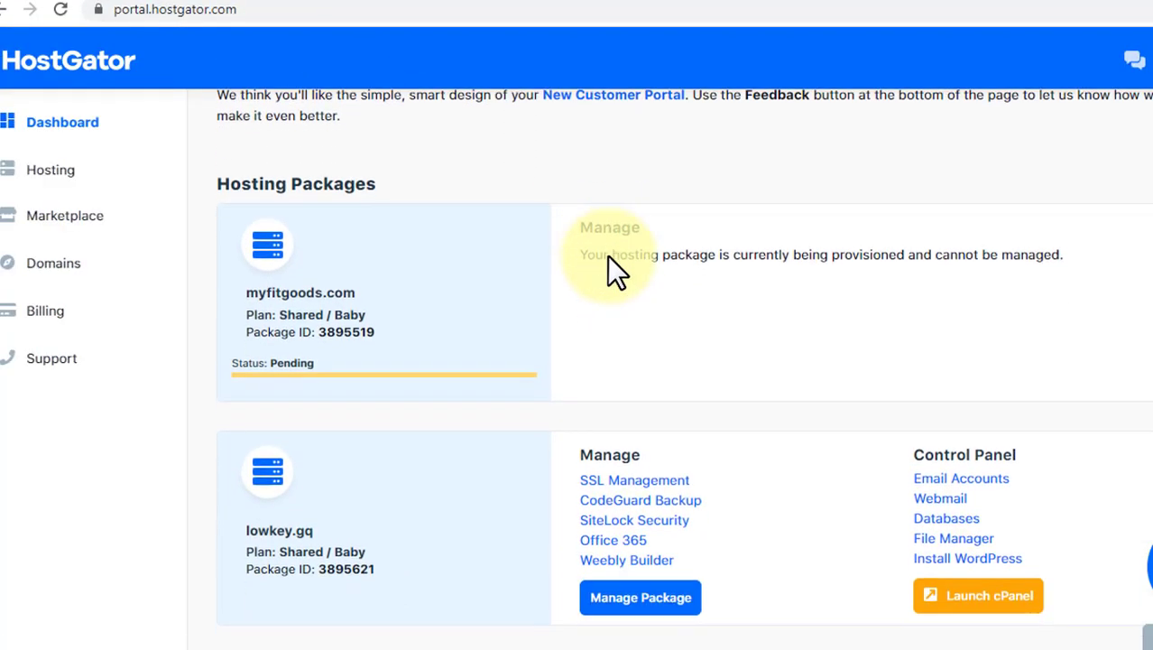
pyautogui.scroll(-2, 632, 261)
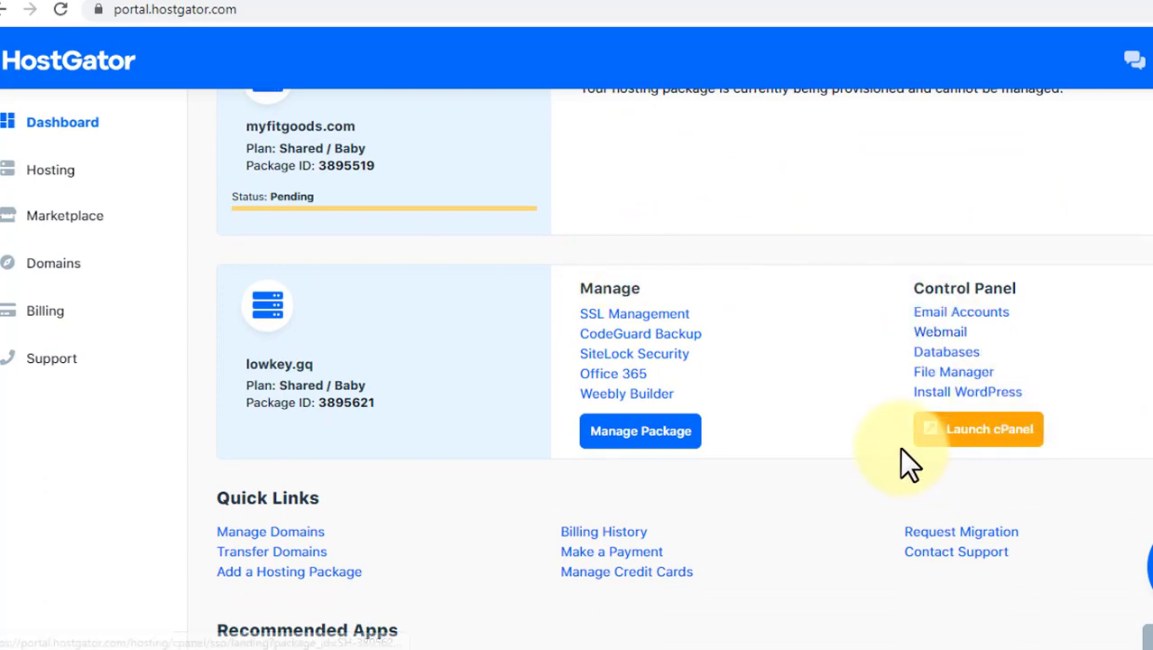
pyautogui.click(965, 442)
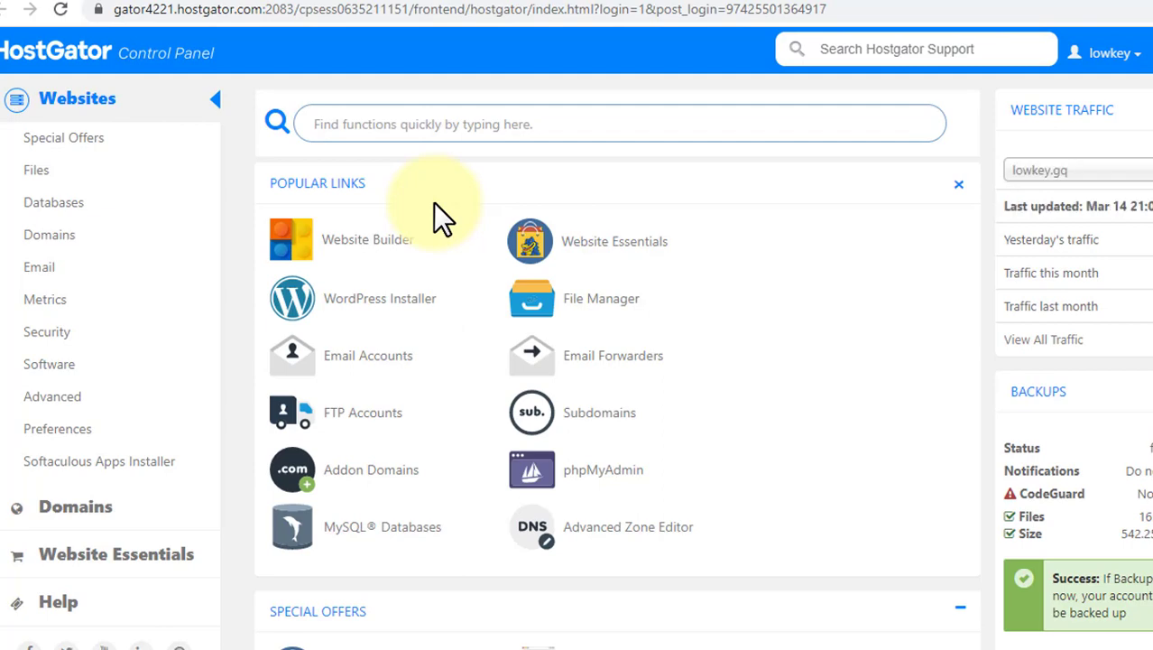
# Open the Addon Domains page from the cPanel Domains section.
pyautogui.scroll(-2, 434, 204)
pyautogui.scroll(-8, 434, 204)
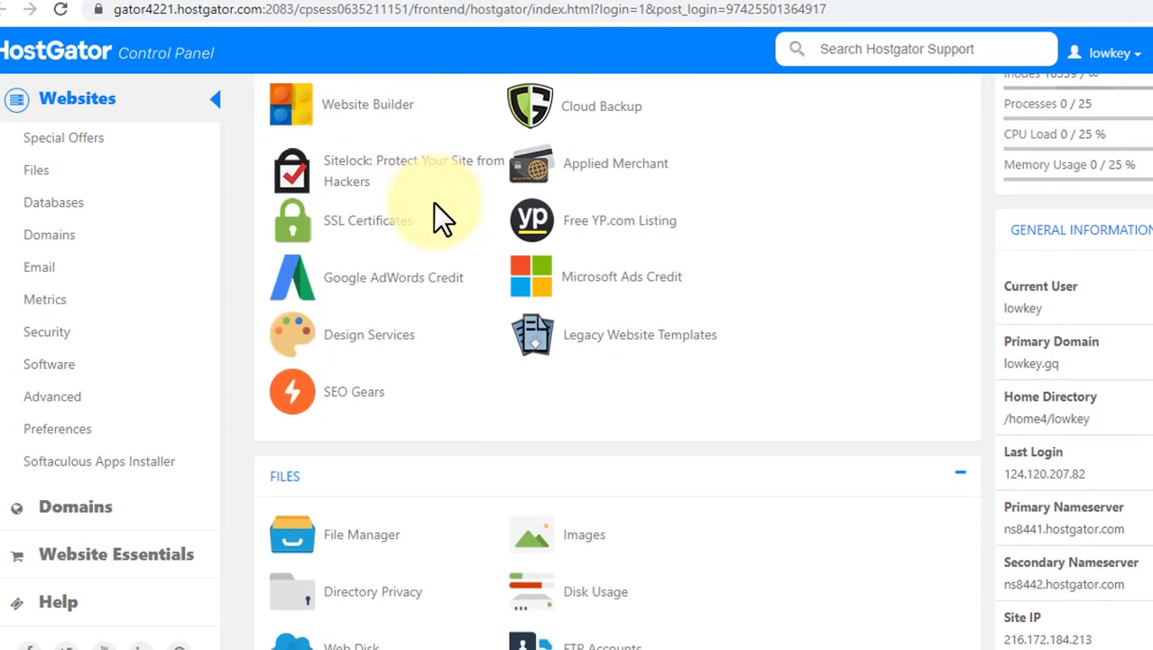
pyautogui.scroll(-3, 434, 204)
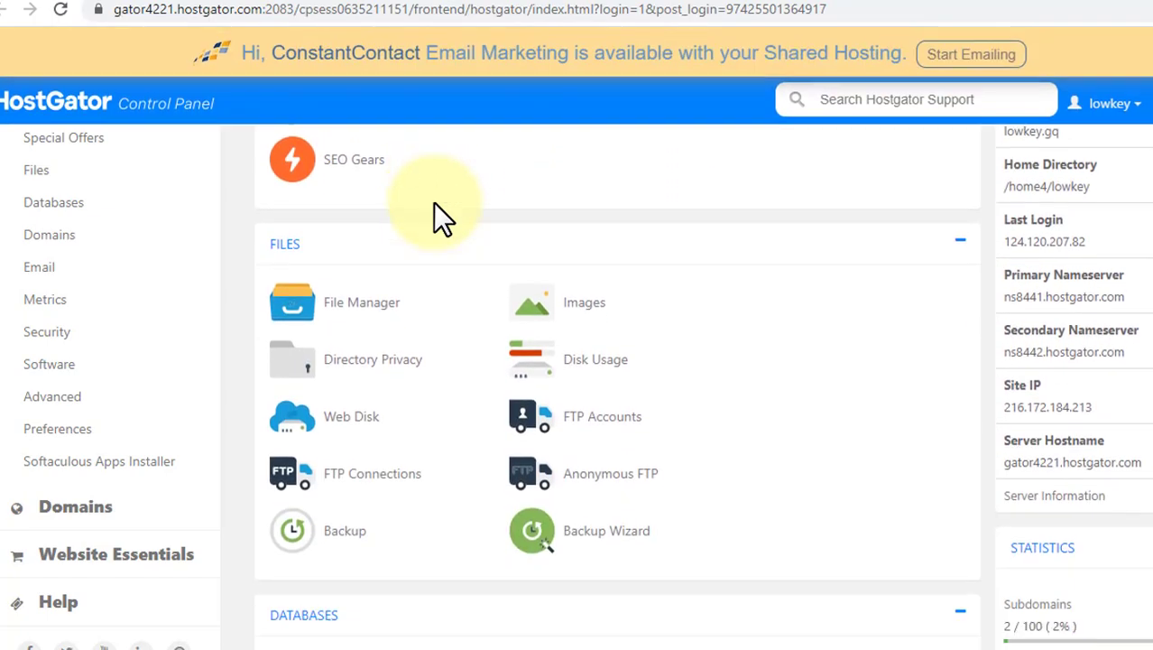
pyautogui.scroll(-4, 438, 196)
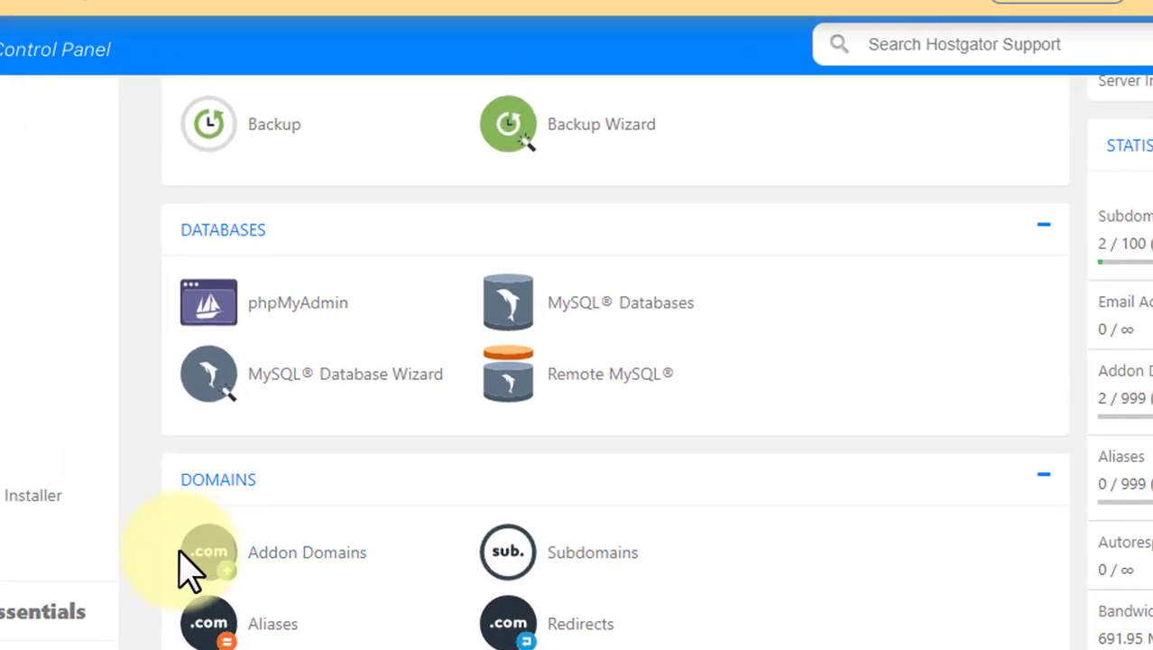
pyautogui.scroll(-3, 193, 569)
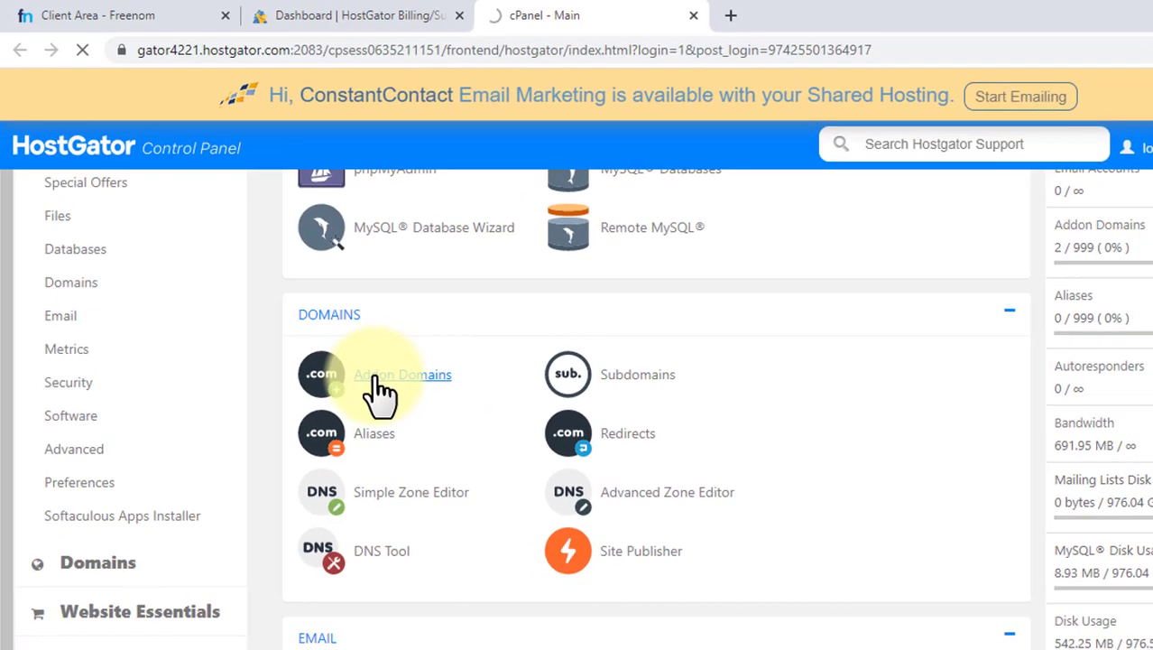
pyautogui.click(275, 329)
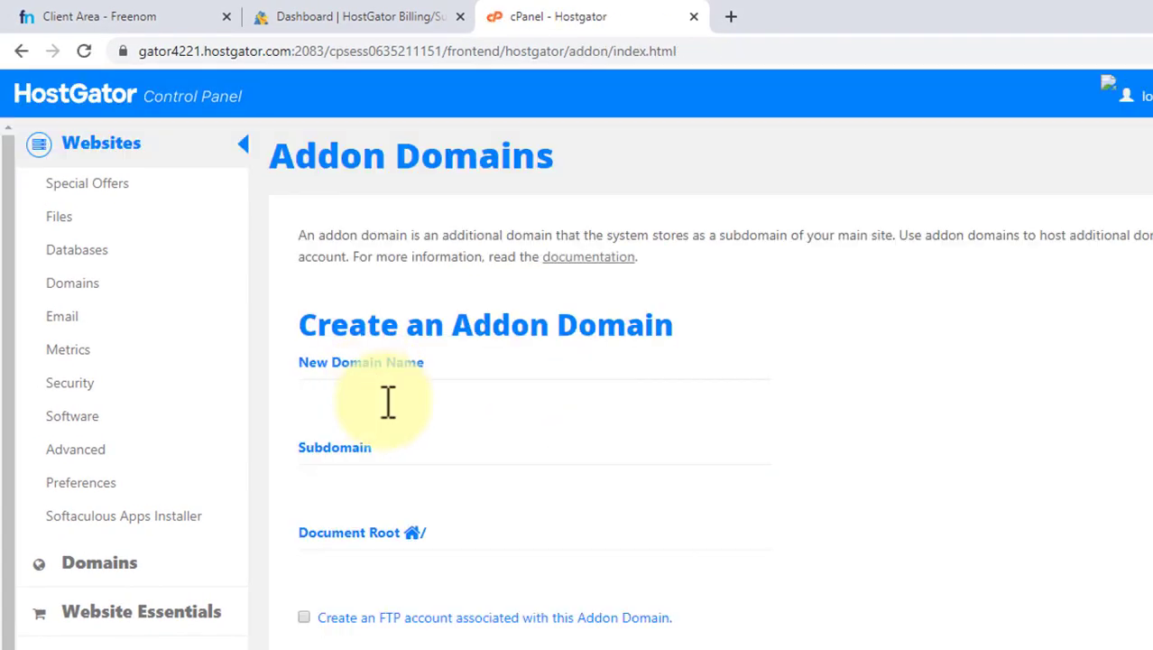
pyautogui.click(385, 397)
pyautogui.click(341, 339)
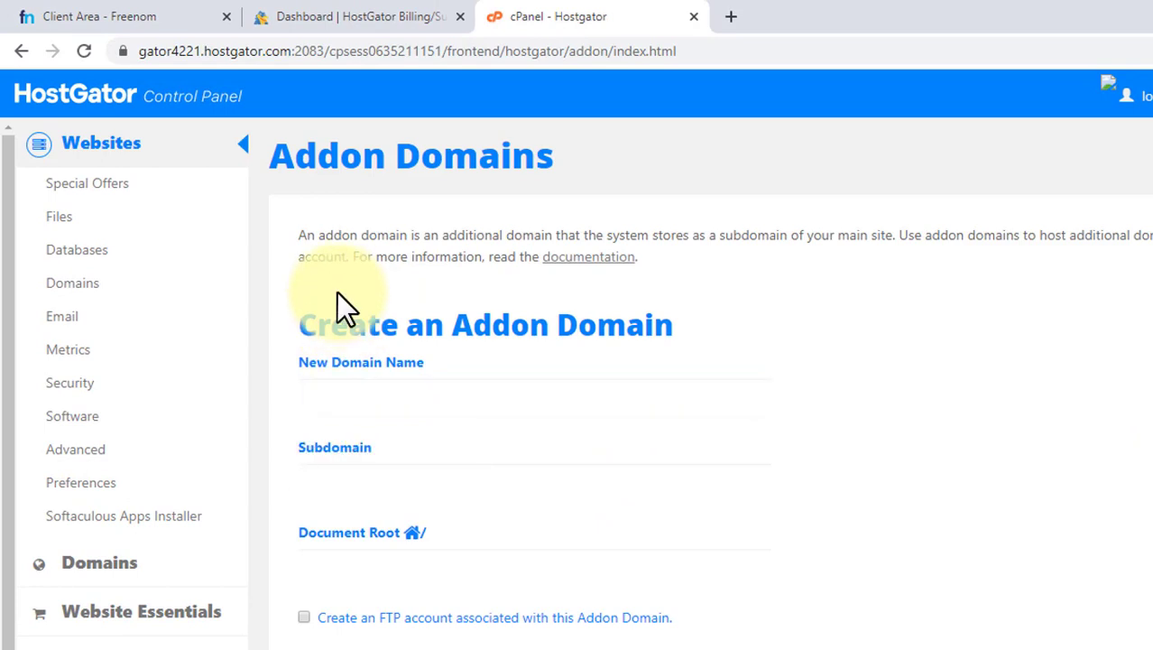
# Copy the alifreedomain.ga domain name from the Freenom management page.
pyautogui.click(335, 15)
pyautogui.click(183, 7)
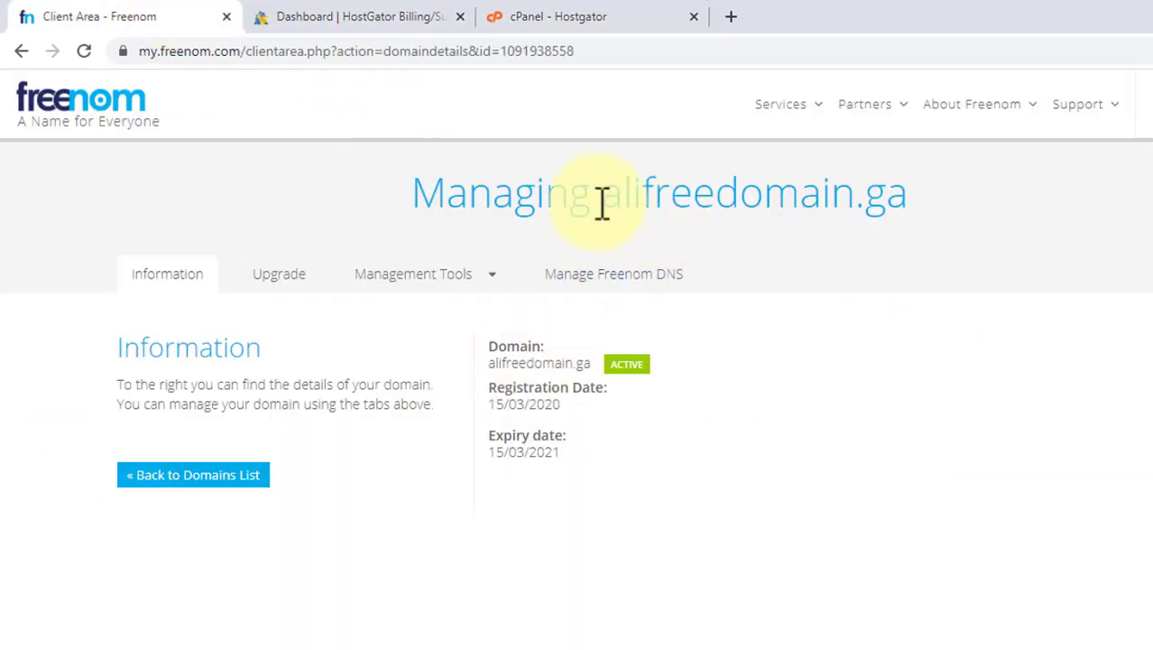
pyautogui.moveTo(606, 200); pyautogui.dragTo(909, 210)
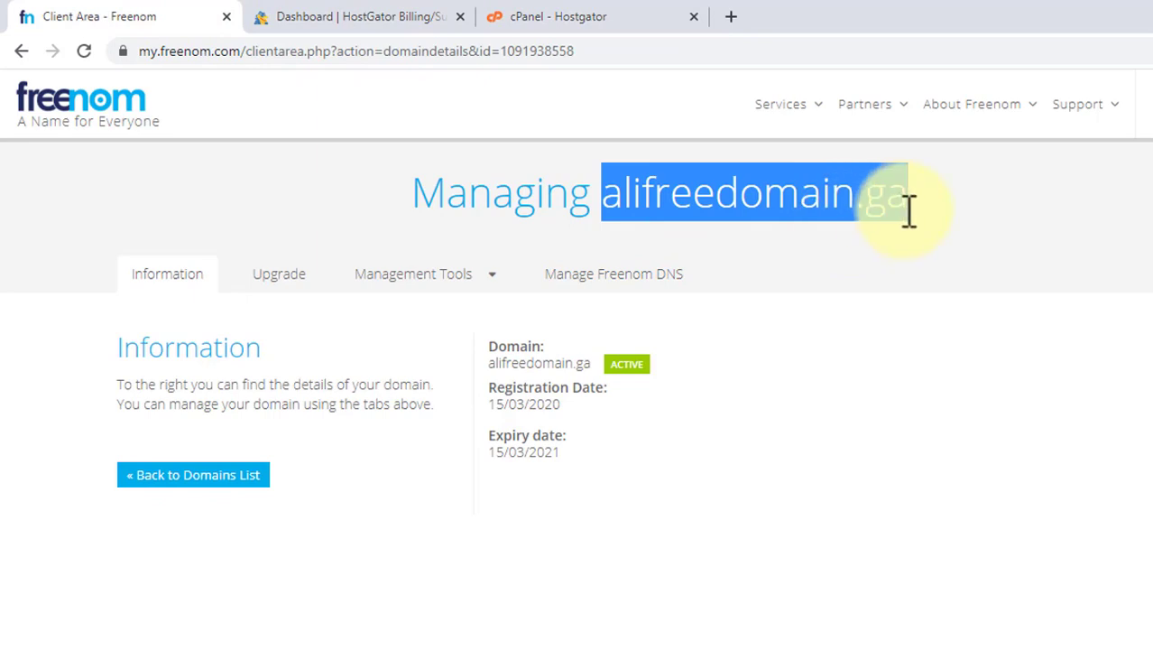
pyautogui.rightClick(909, 210)
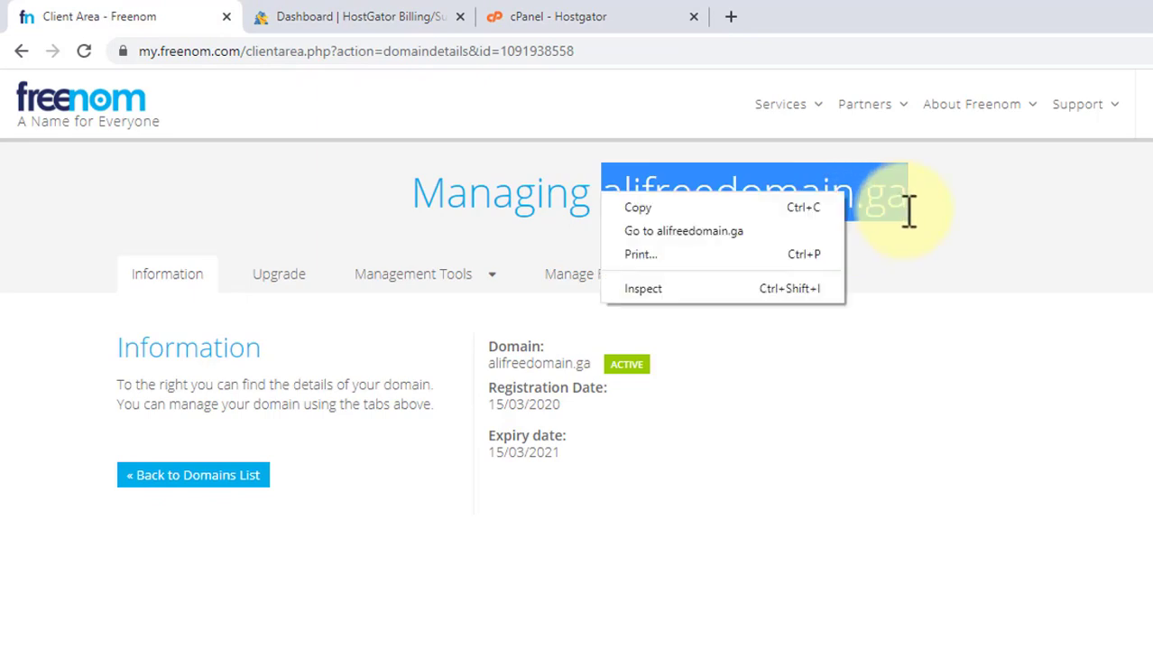
pyautogui.click(818, 207)
# Create an addon domain alifreedomain.ga with subdomain alifreedomain and document root alifreedomain.ga.
pyautogui.click(540, 20)
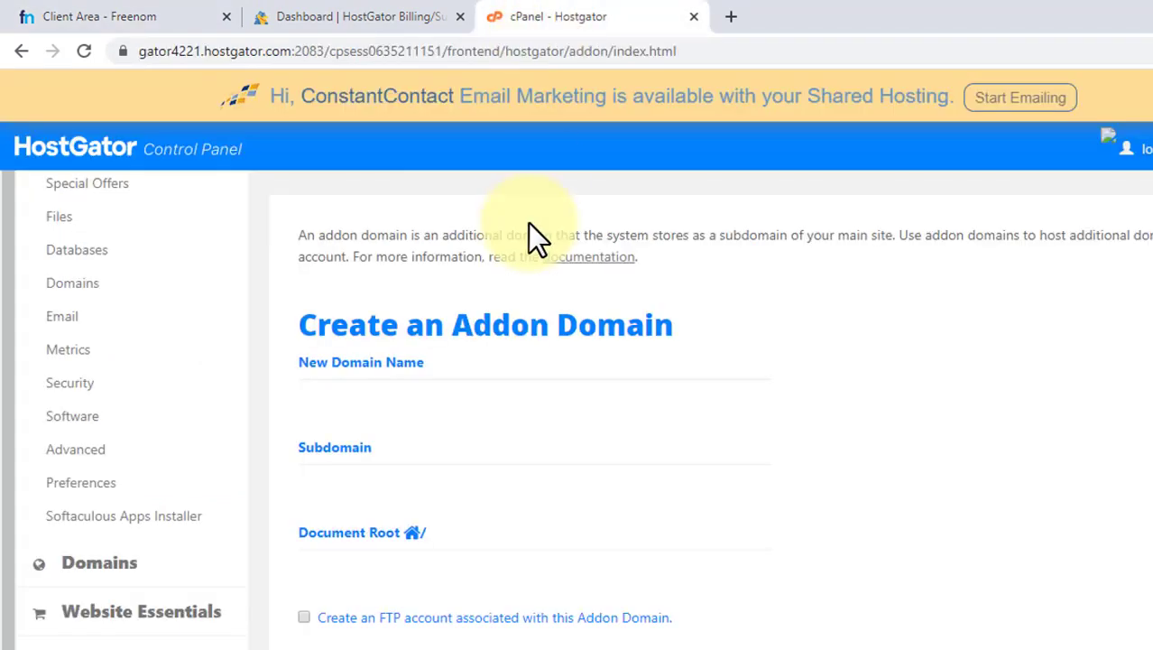
pyautogui.click(395, 395)
pyautogui.hotkey('ctrl', 'v')
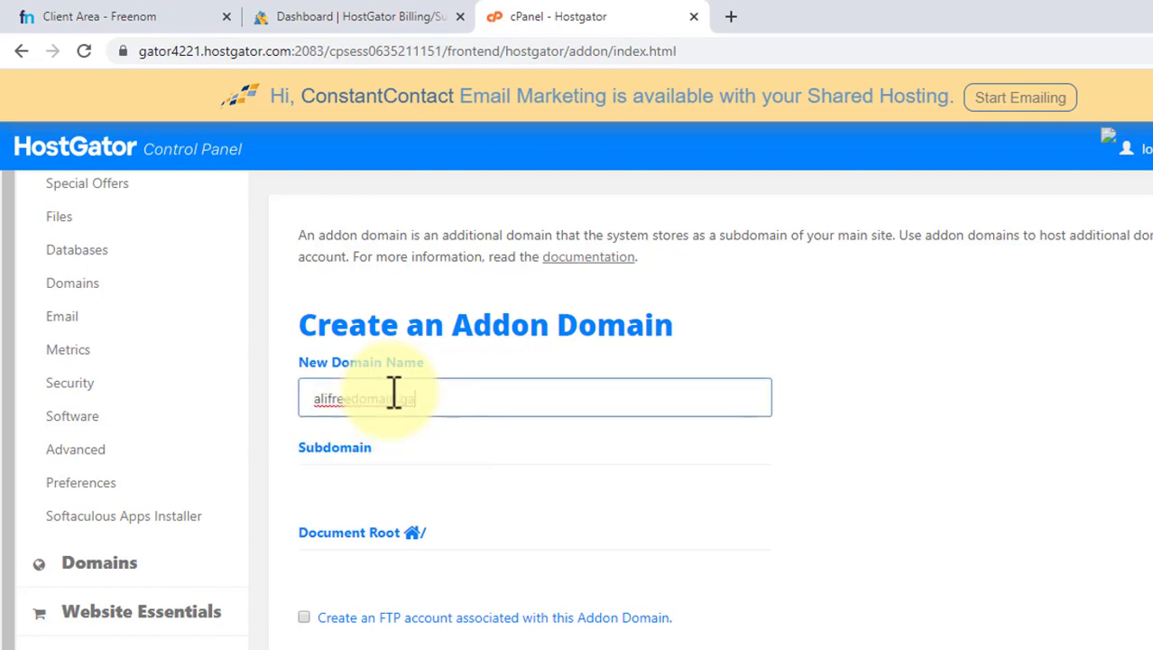
pyautogui.click(493, 469)
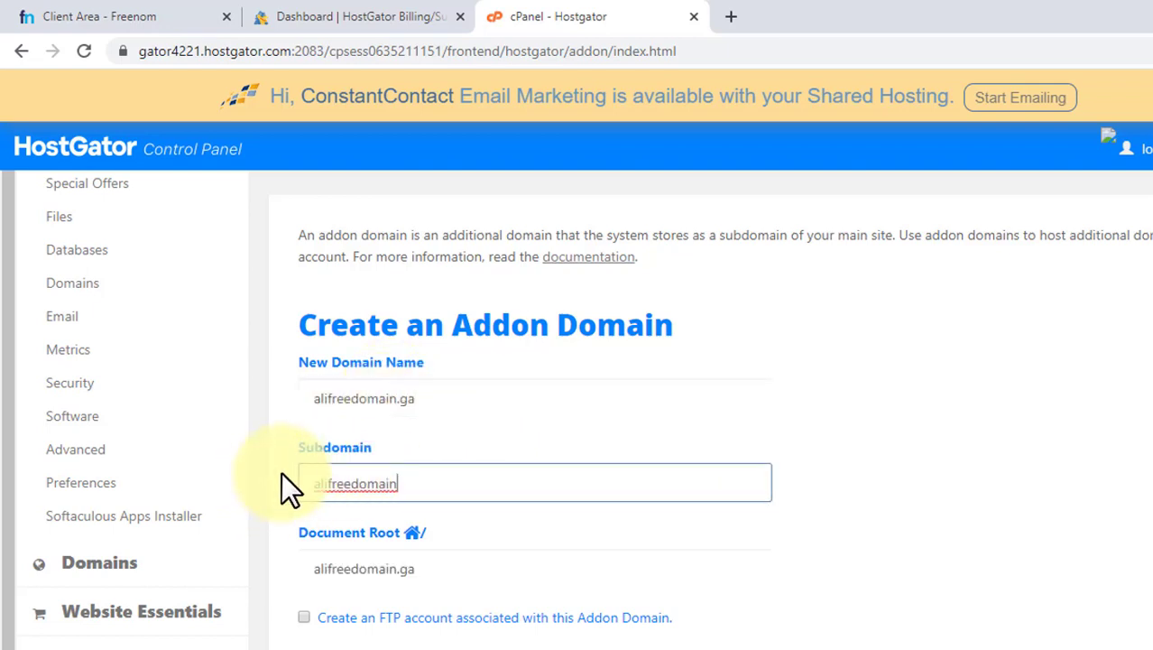
pyautogui.moveTo(407, 487); pyautogui.dragTo(291, 490)
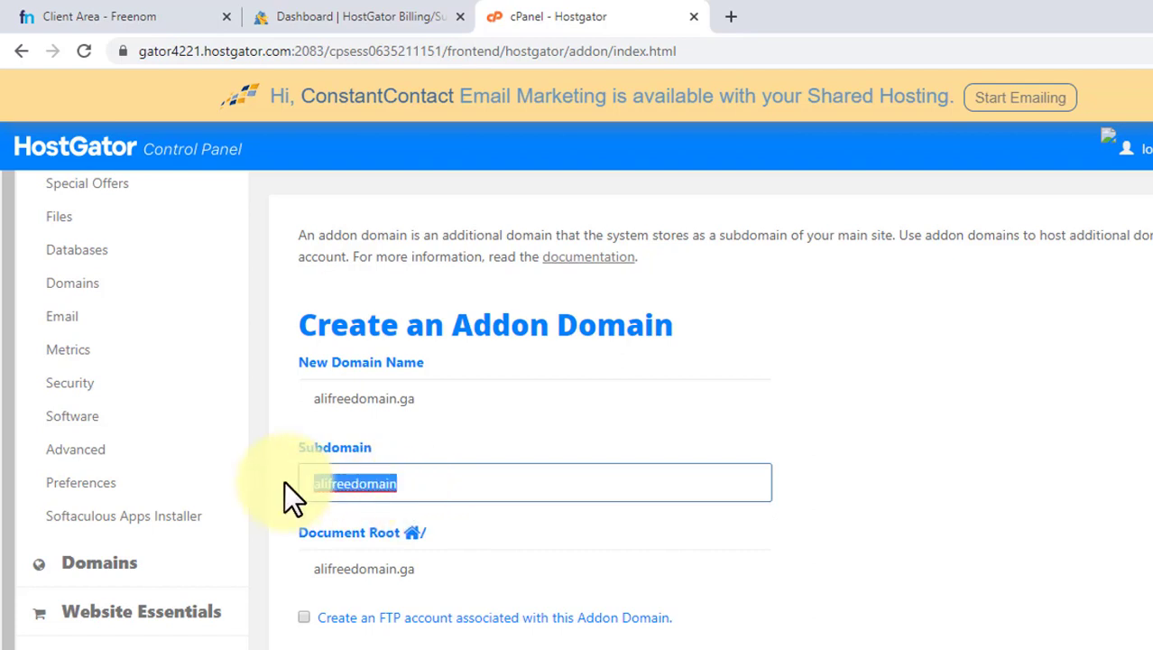
pyautogui.moveTo(418, 570); pyautogui.dragTo(306, 569)
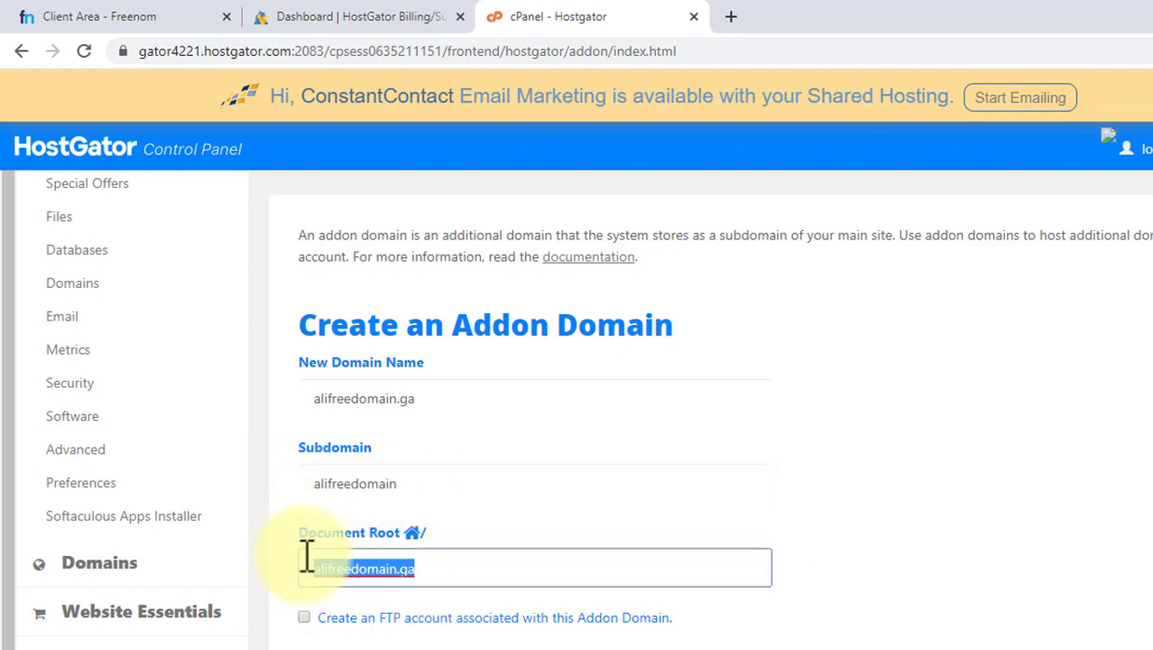
pyautogui.click(288, 513)
pyautogui.scroll(-1, 289, 513)
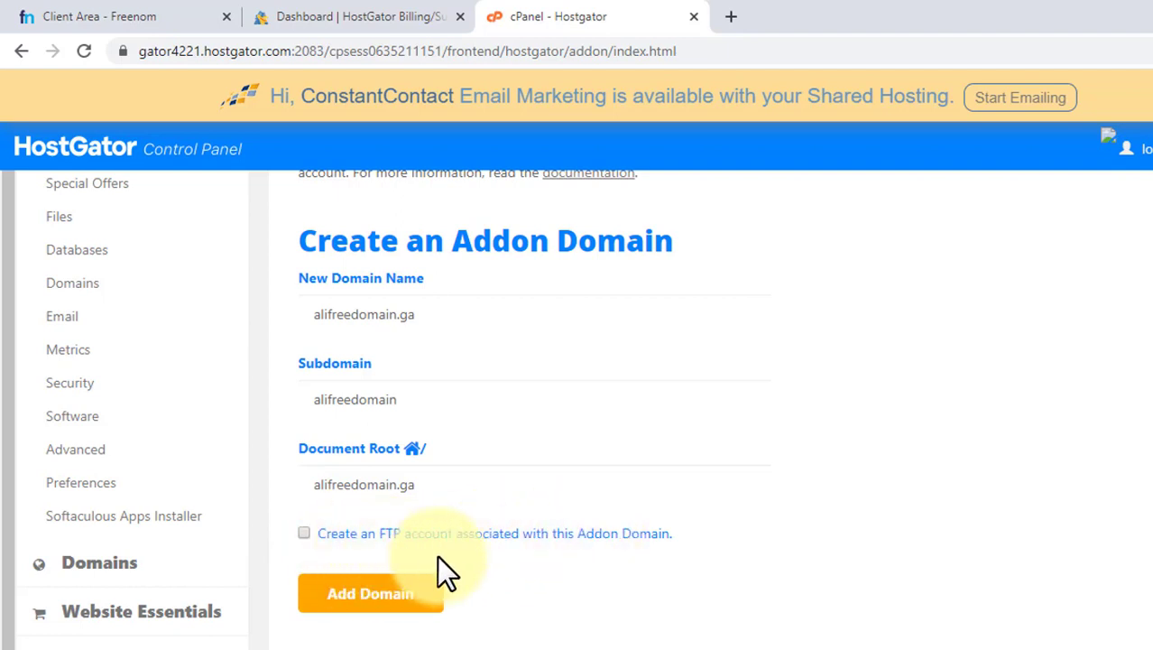
pyautogui.scroll(-1, 439, 556)
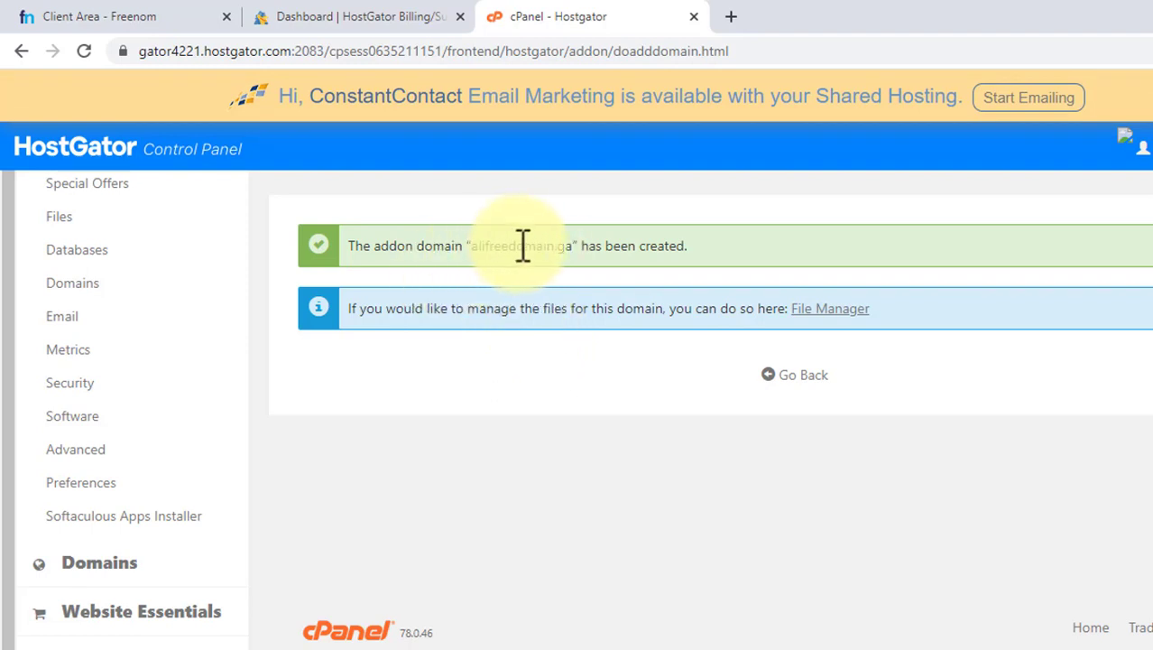
# Open the Nameservers tool for alifreedomain.ga on Freenom and choose to use custom nameservers.
pyautogui.click(364, 20)
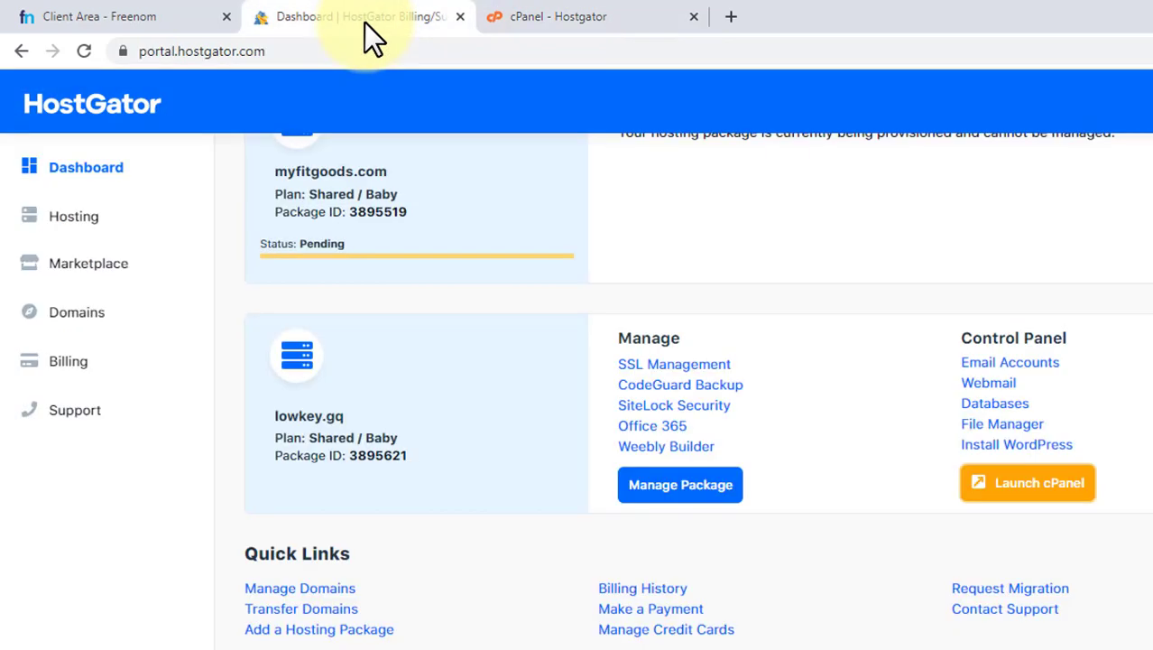
pyautogui.click(113, 14)
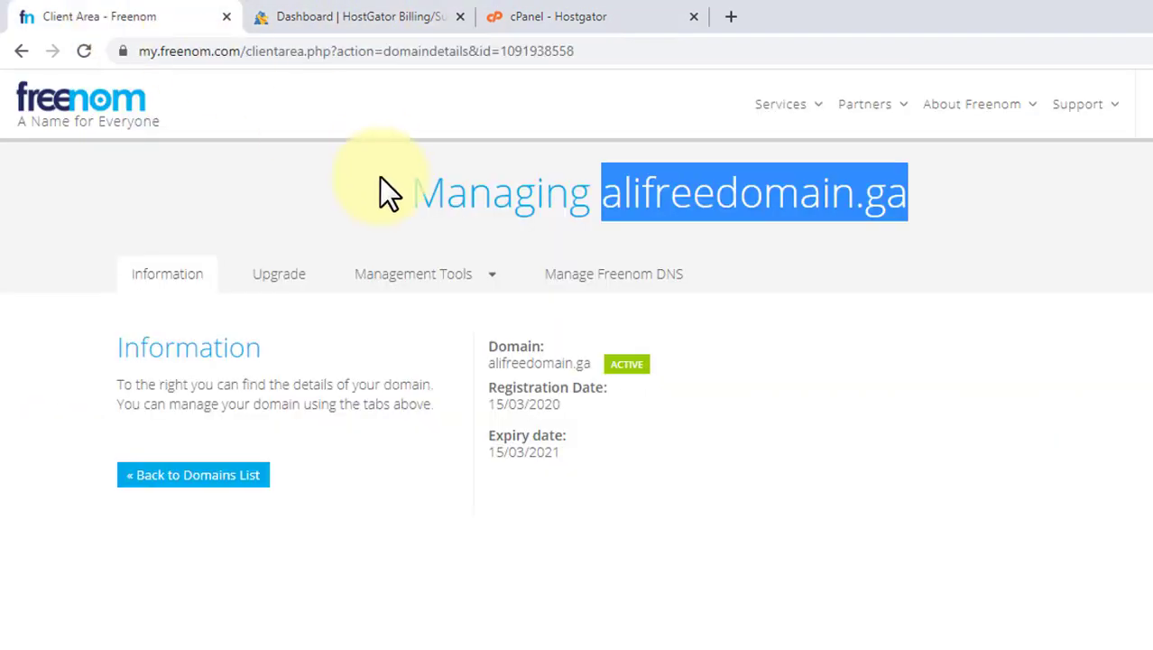
pyautogui.click(435, 278)
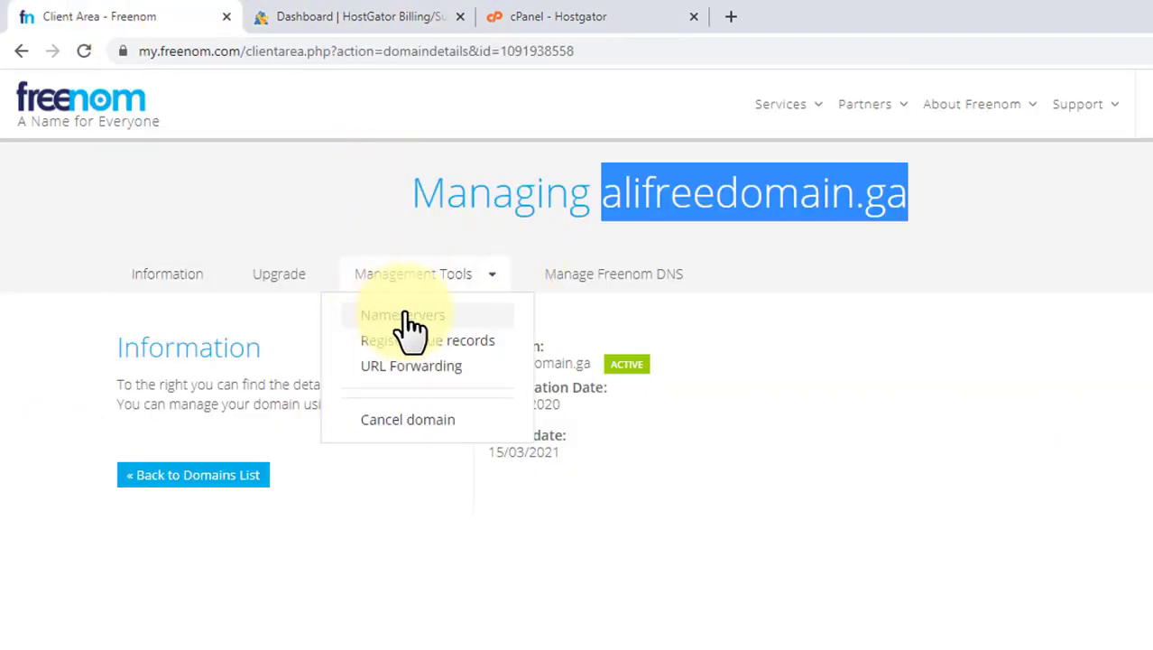
pyautogui.click(404, 317)
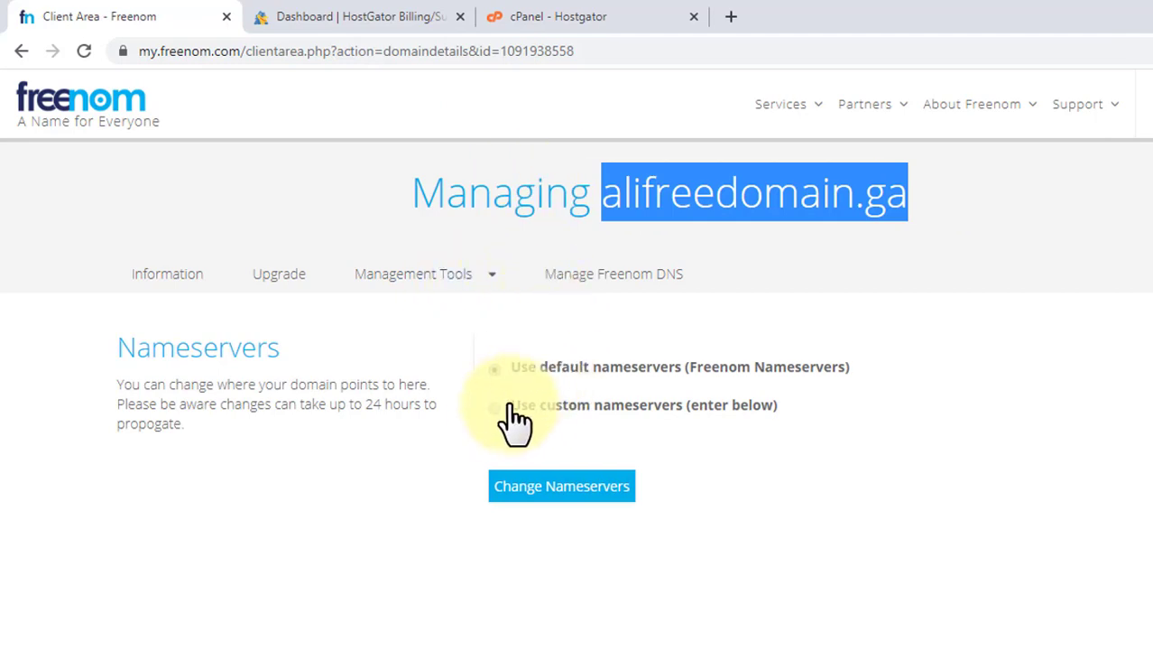
pyautogui.click(523, 406)
# Return to the cPanel home and copy the primary nameserver ns8441.hostgator.com from the general information.
pyautogui.click(547, 16)
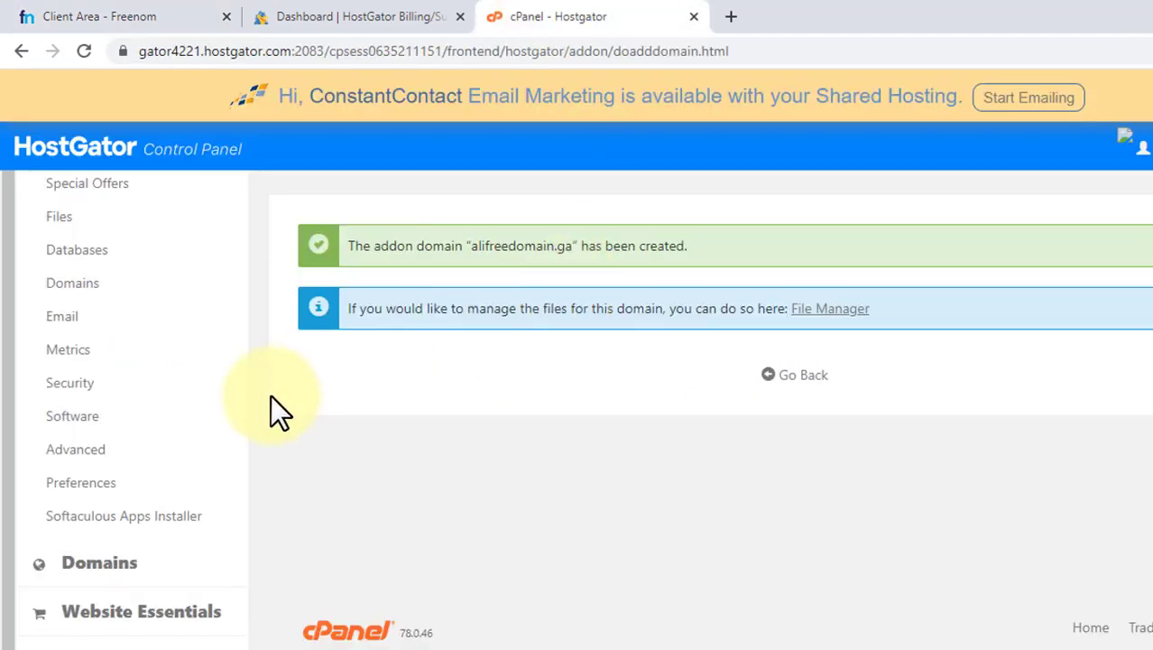
pyautogui.click(775, 379)
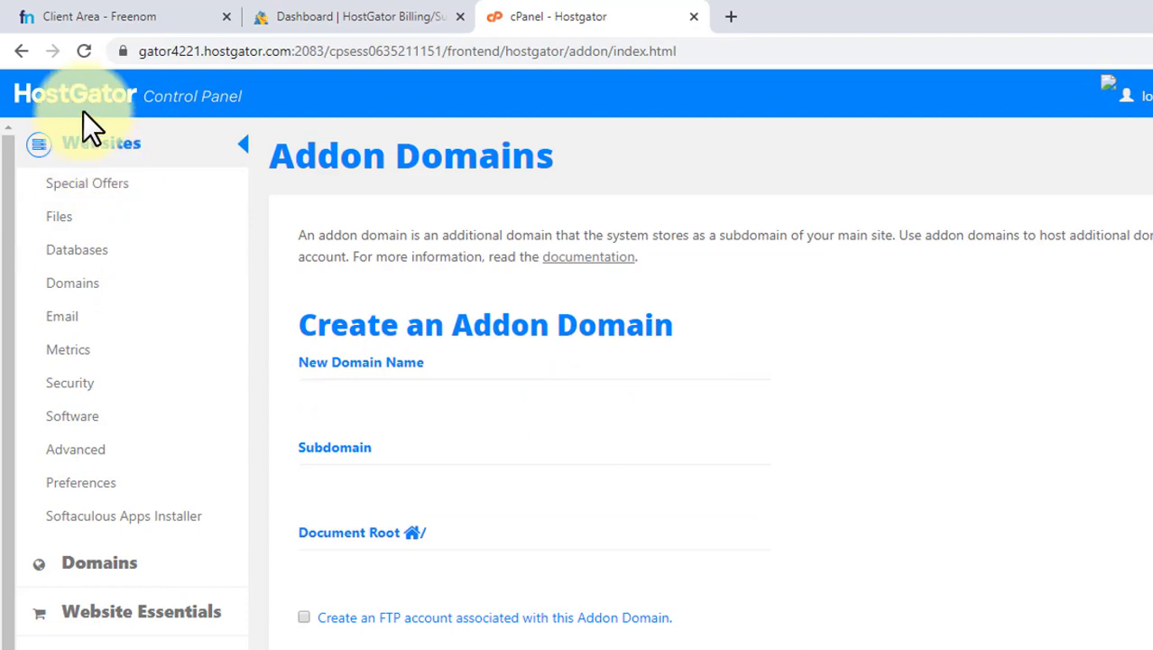
pyautogui.click(110, 109)
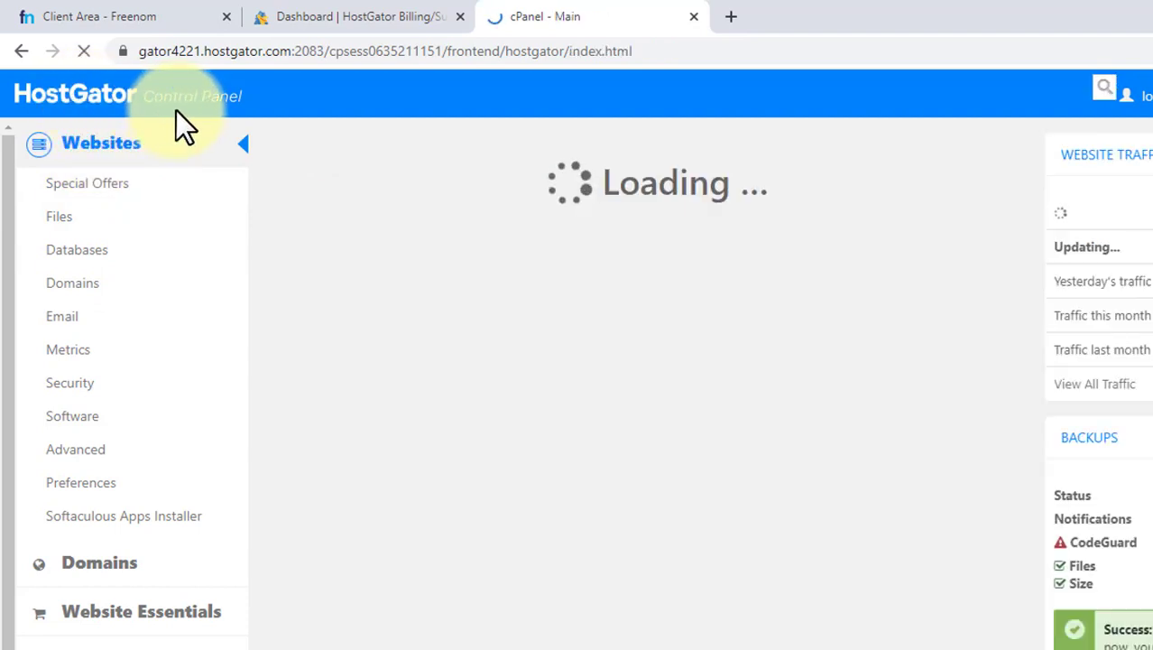
pyautogui.scroll(-3, 986, 340)
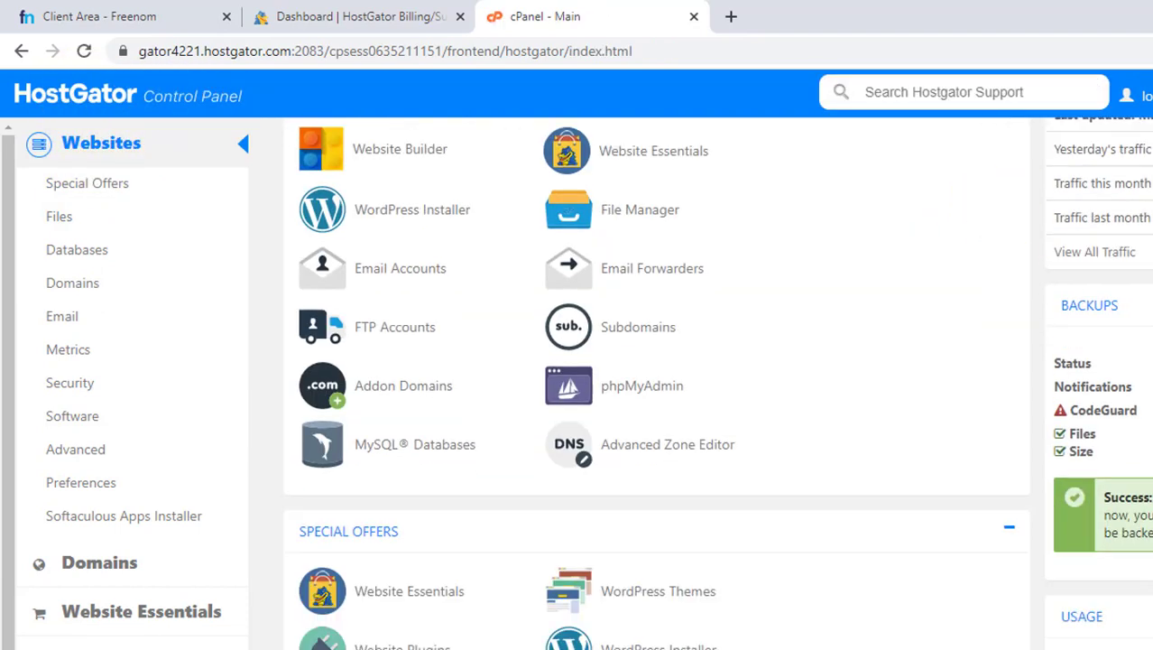
pyautogui.scroll(-5, 986, 341)
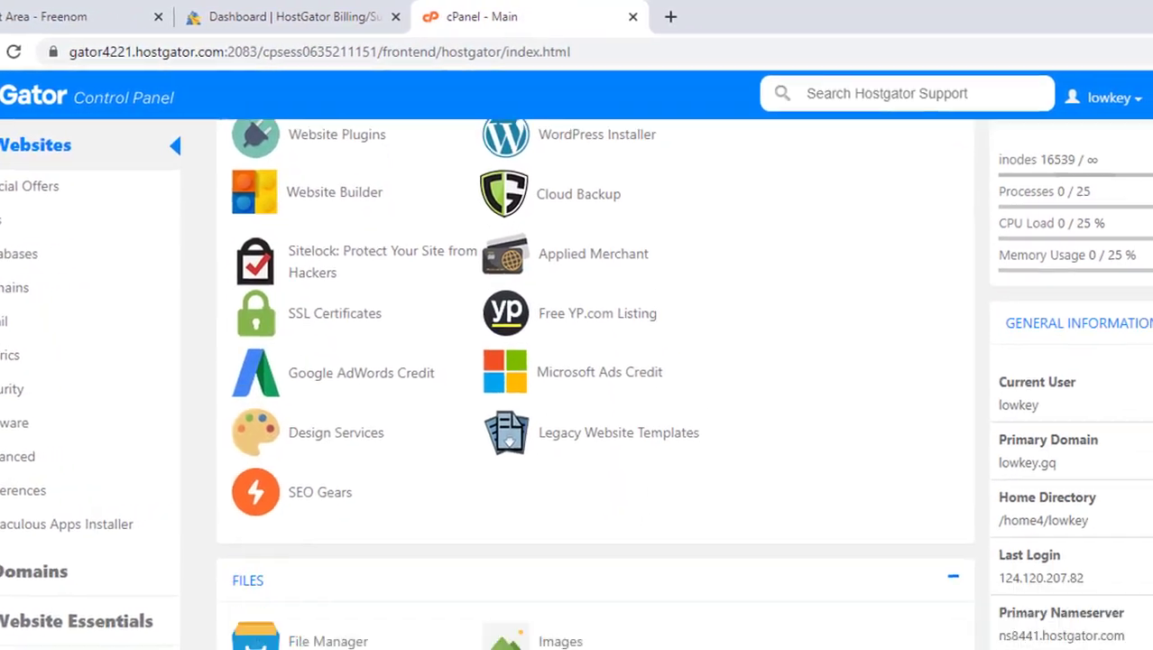
pyautogui.scroll(-3, 999, 379)
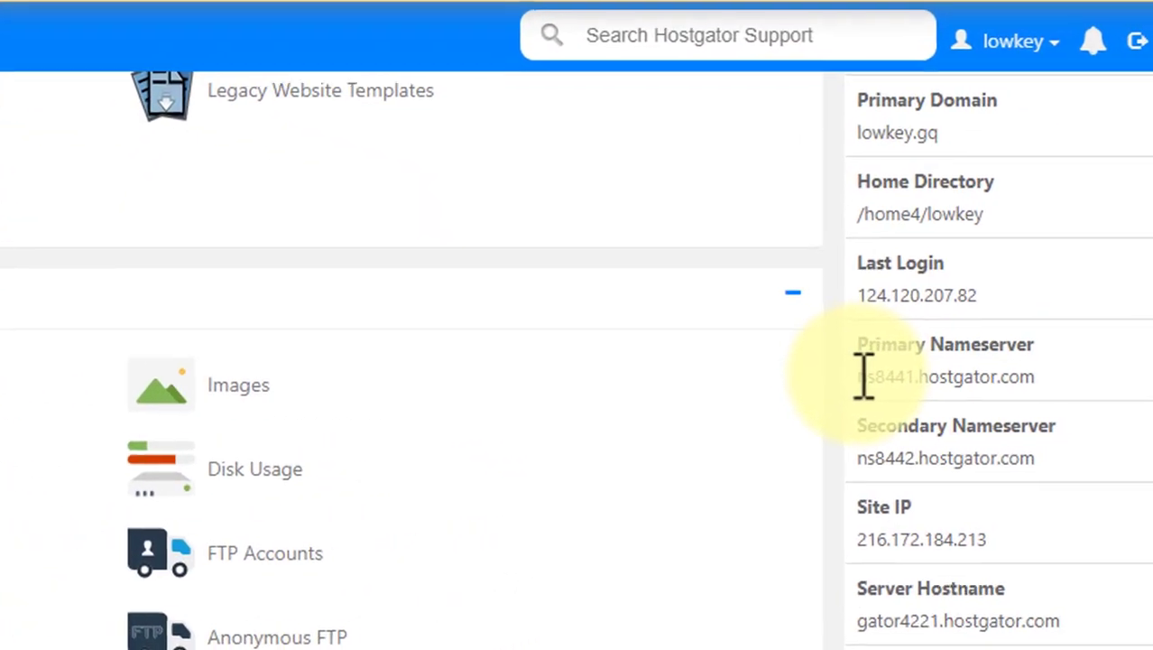
pyautogui.moveTo(832, 372); pyautogui.dragTo(1002, 370)
pyautogui.rightClick(982, 361)
pyautogui.click(959, 384)
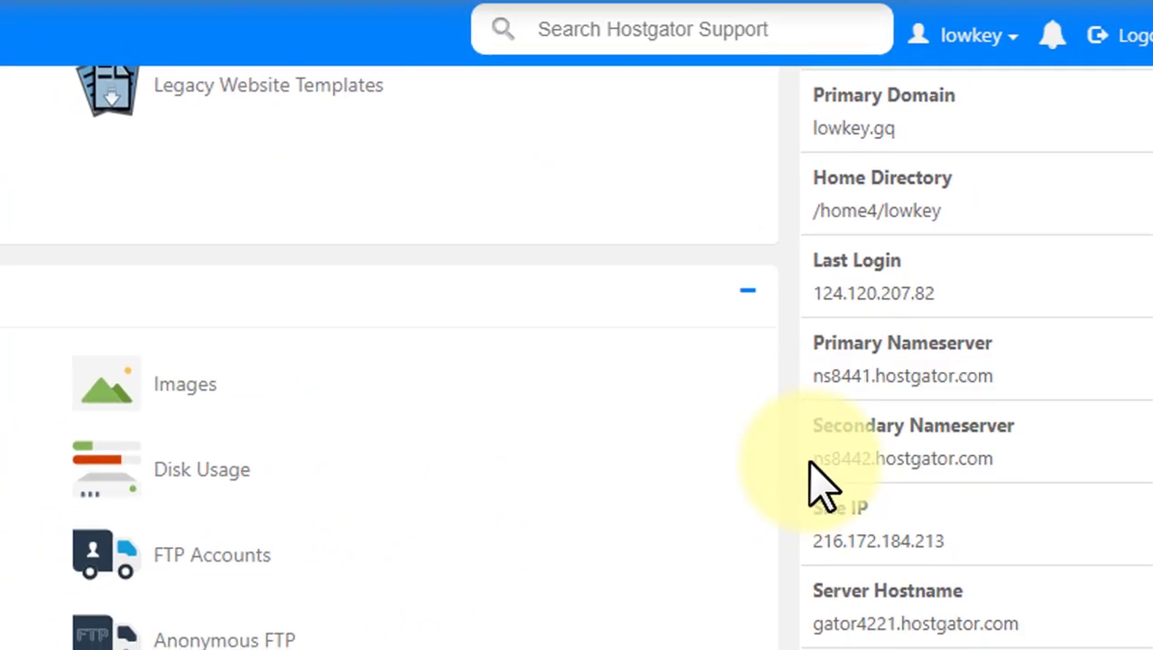
# Enter ns8441.hostgator.com as Nameserver 1 in the Freenom custom nameserver settings.
pyautogui.moveTo(810, 461); pyautogui.dragTo(845, 373)
pyautogui.click(1036, 459)
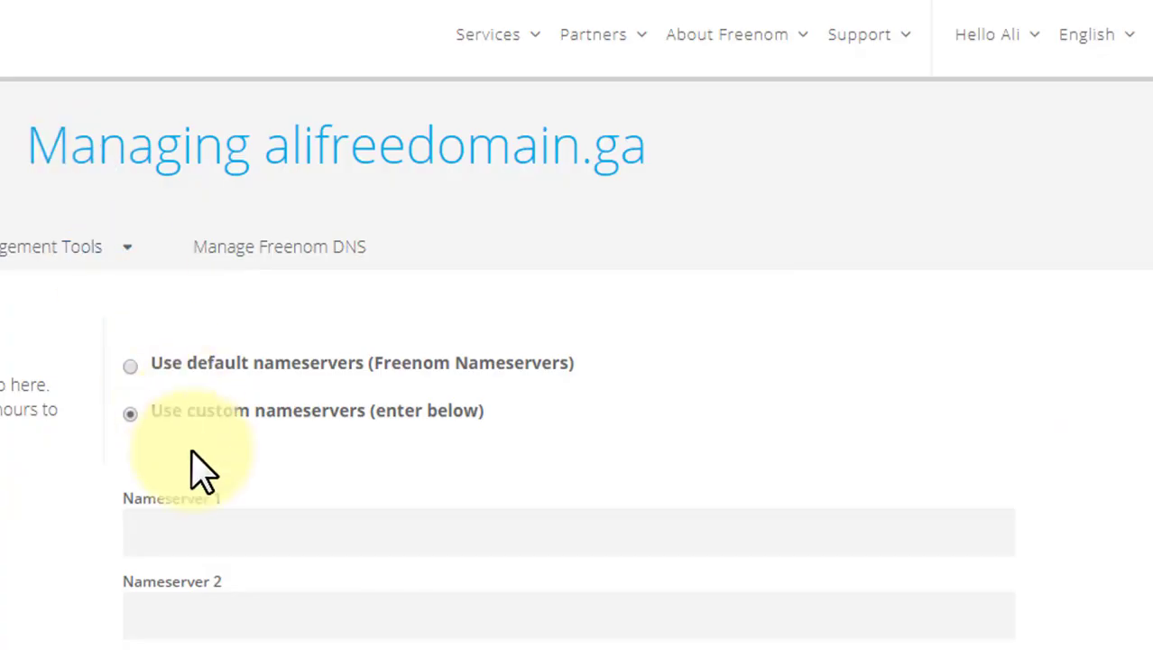
pyautogui.click(195, 541)
pyautogui.press('Down')
pyautogui.press('Return')
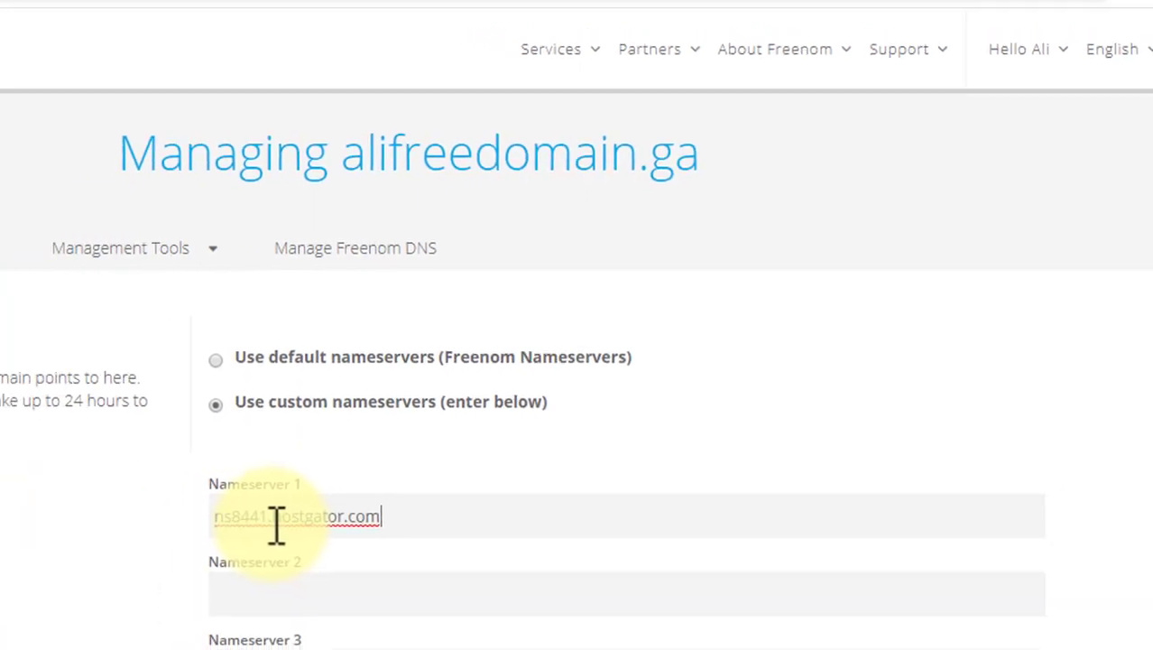
# Copy the secondary nameserver ns8442.hostgator.com from cPanel and enter it as Nameserver 2 on Freenom.
pyautogui.click(200, 611)
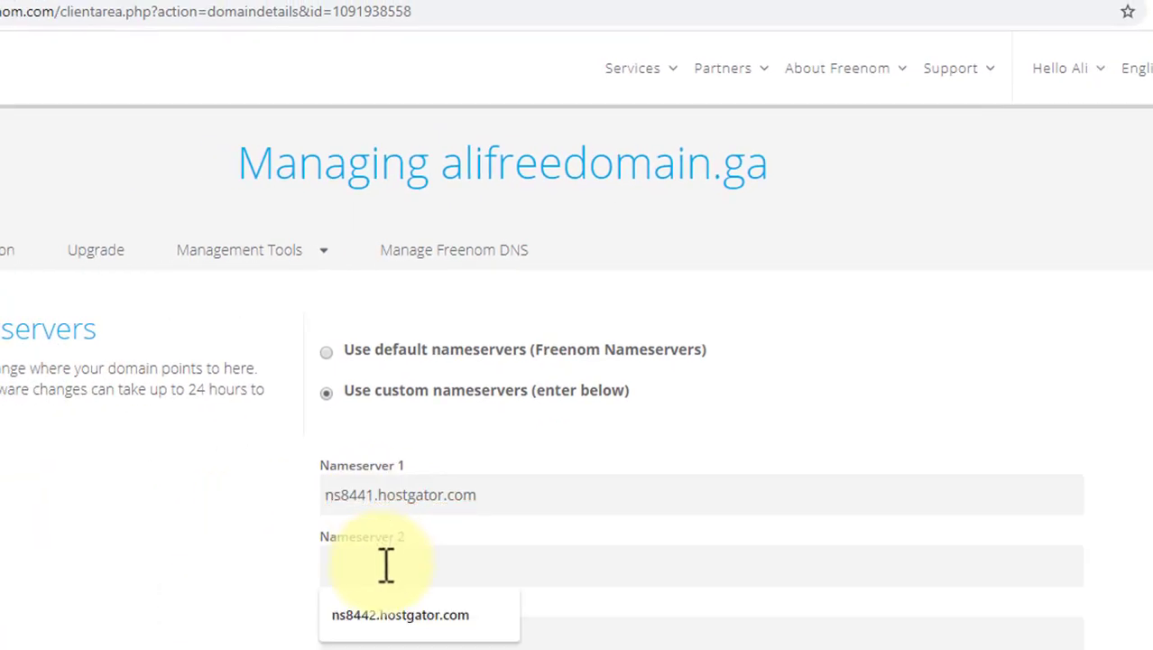
pyautogui.click(378, 621)
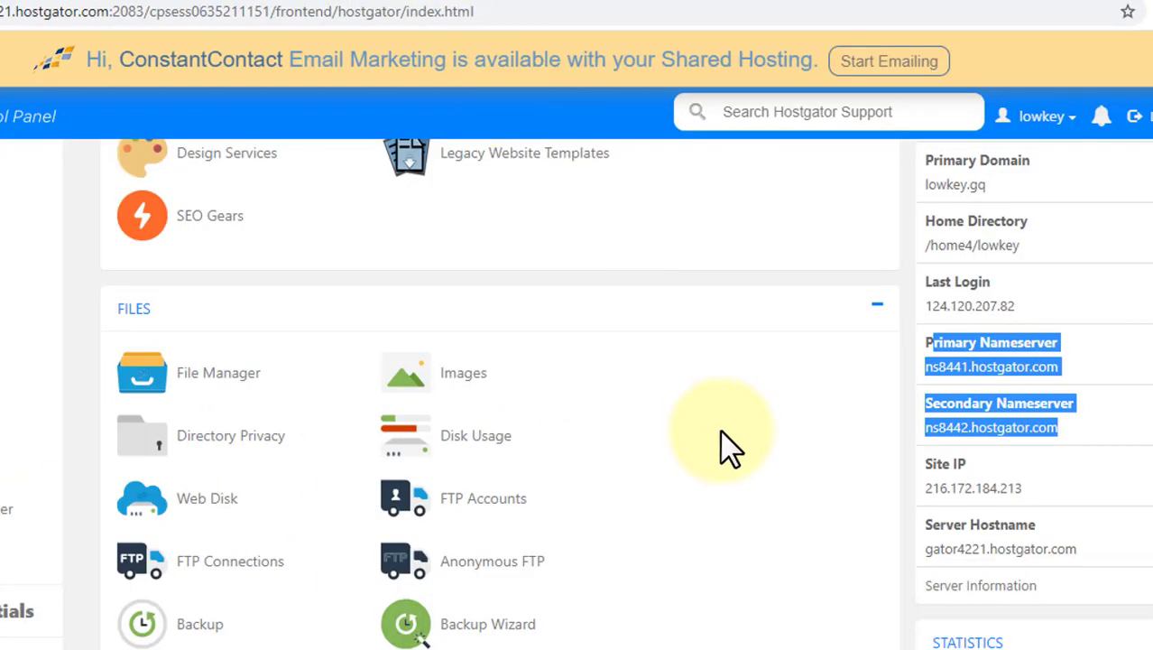
pyautogui.tripleClick(1002, 428)
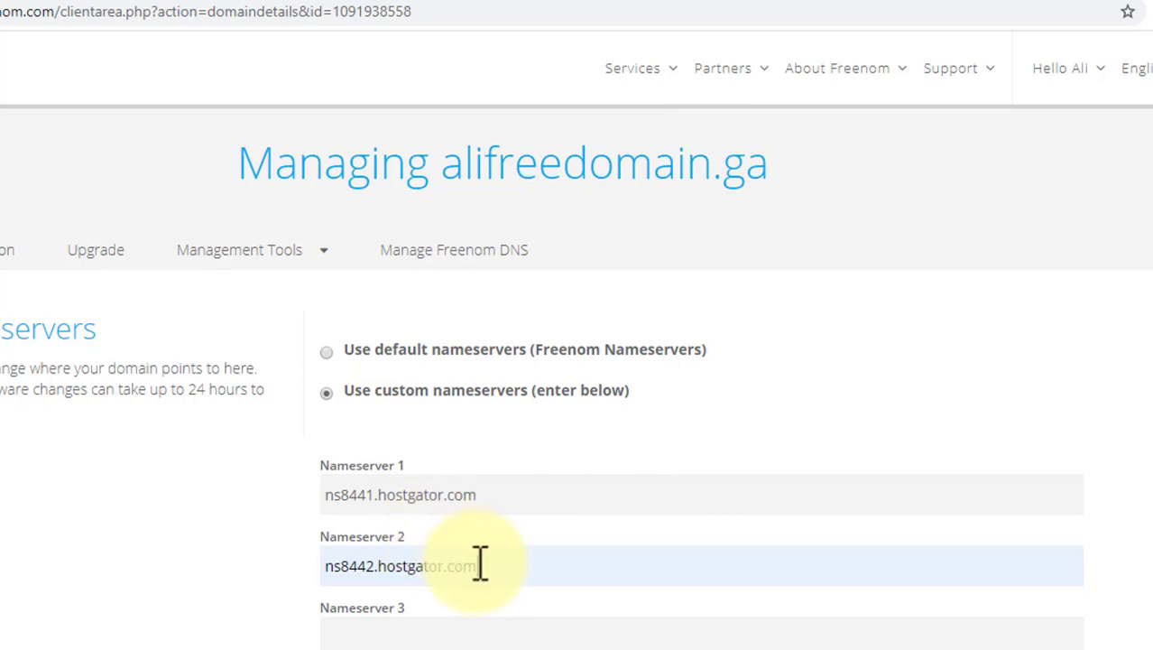
pyautogui.tripleClick(478, 566)
pyautogui.hotkey('ctrl', 'v')
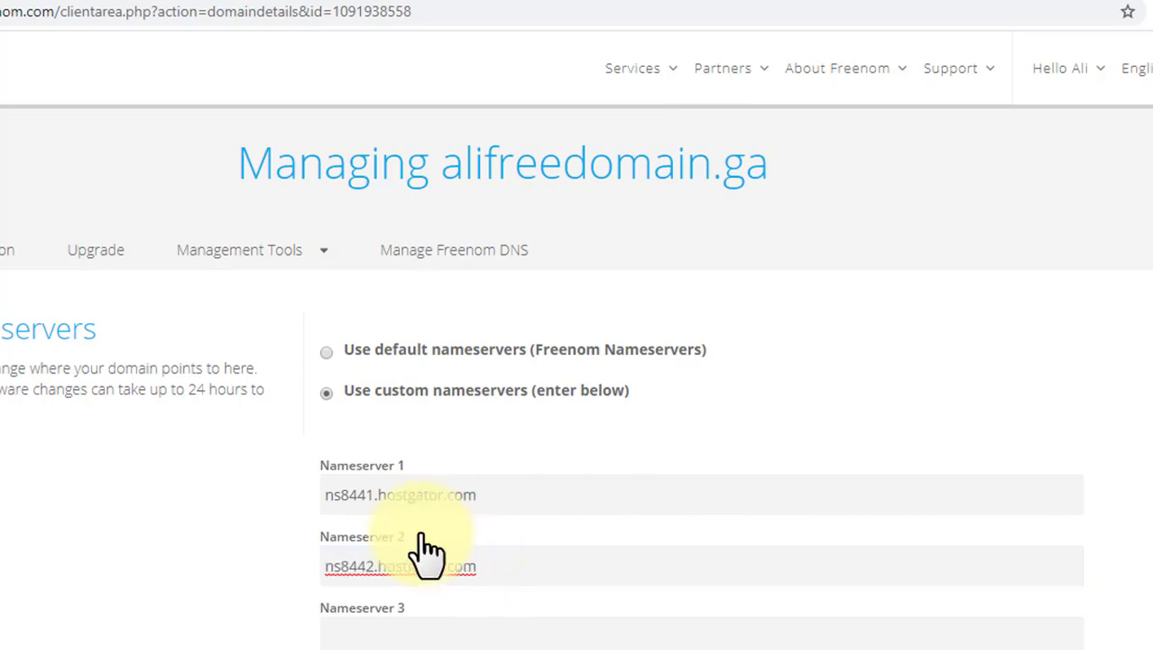
# Save the custom nameservers for alifreedomain.ga.
pyautogui.scroll(-3, 363, 540)
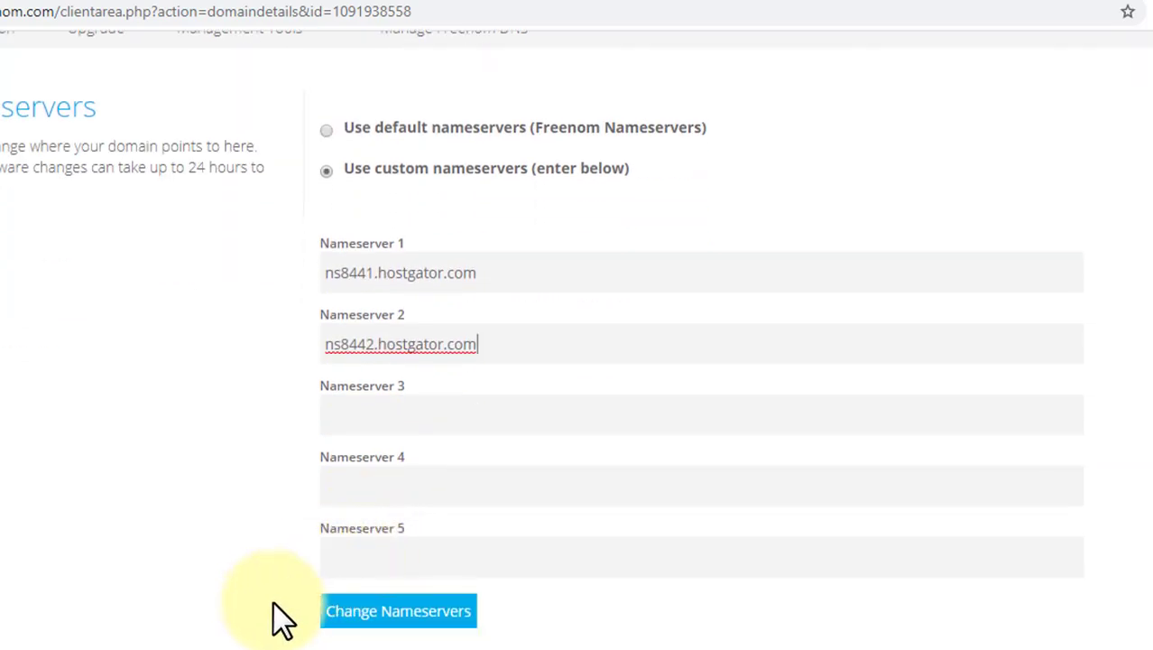
pyautogui.click(373, 618)
pyautogui.click(373, 619)
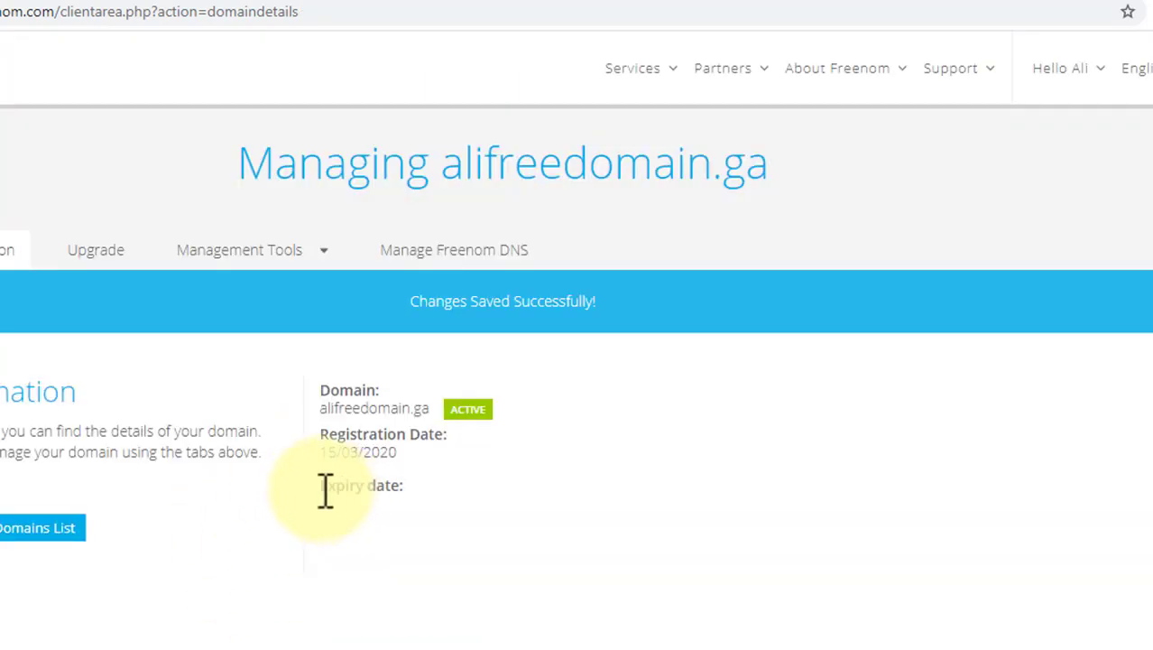
pyautogui.moveTo(406, 302); pyautogui.dragTo(604, 309)
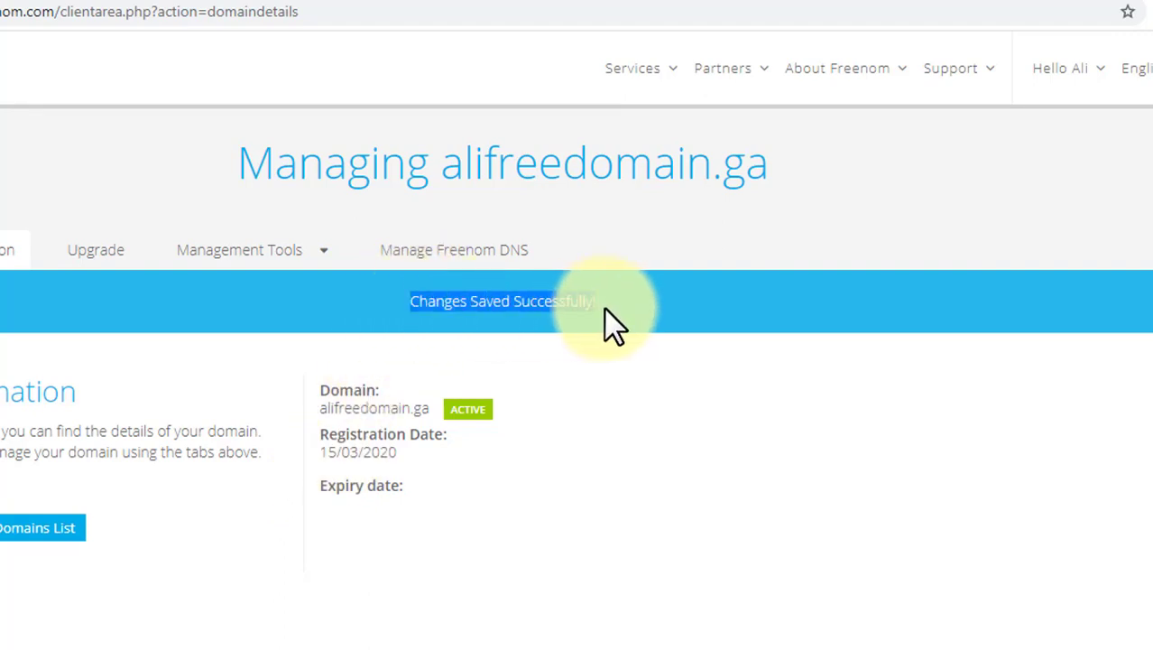
pyautogui.click(600, 334)
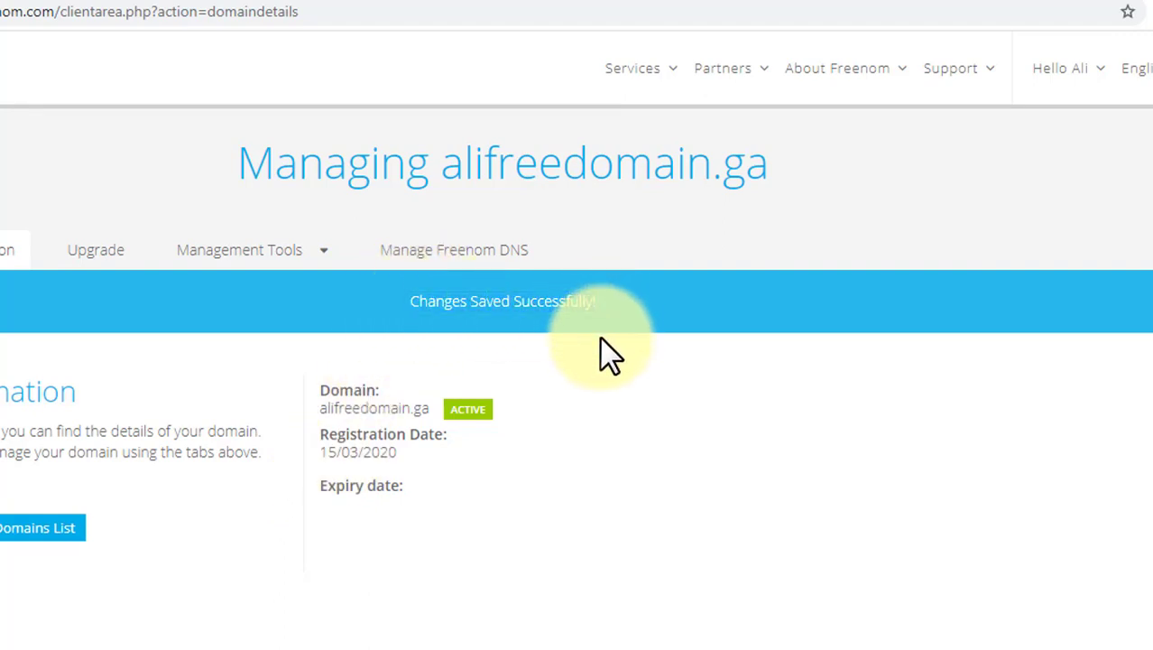
# Open alifreedomain.ga in a new browser tab to test whether the site loads.
pyautogui.moveTo(444, 167); pyautogui.dragTo(726, 165)
pyautogui.rightClick(725, 165)
pyautogui.click(761, 216)
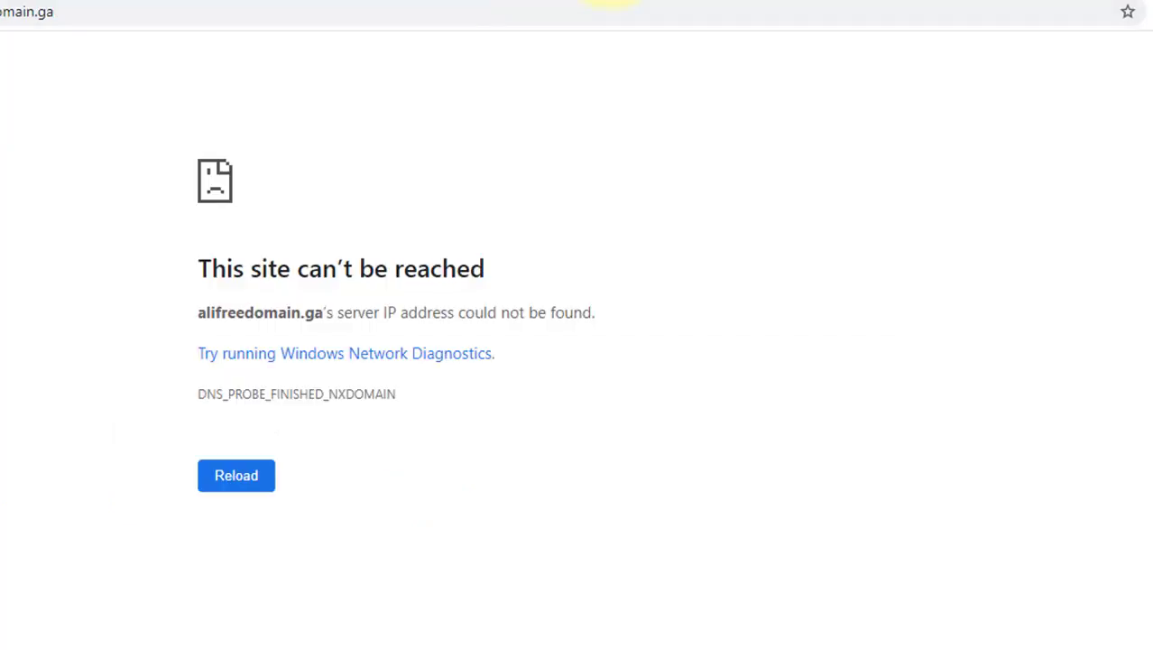
pyautogui.click(411, 2)
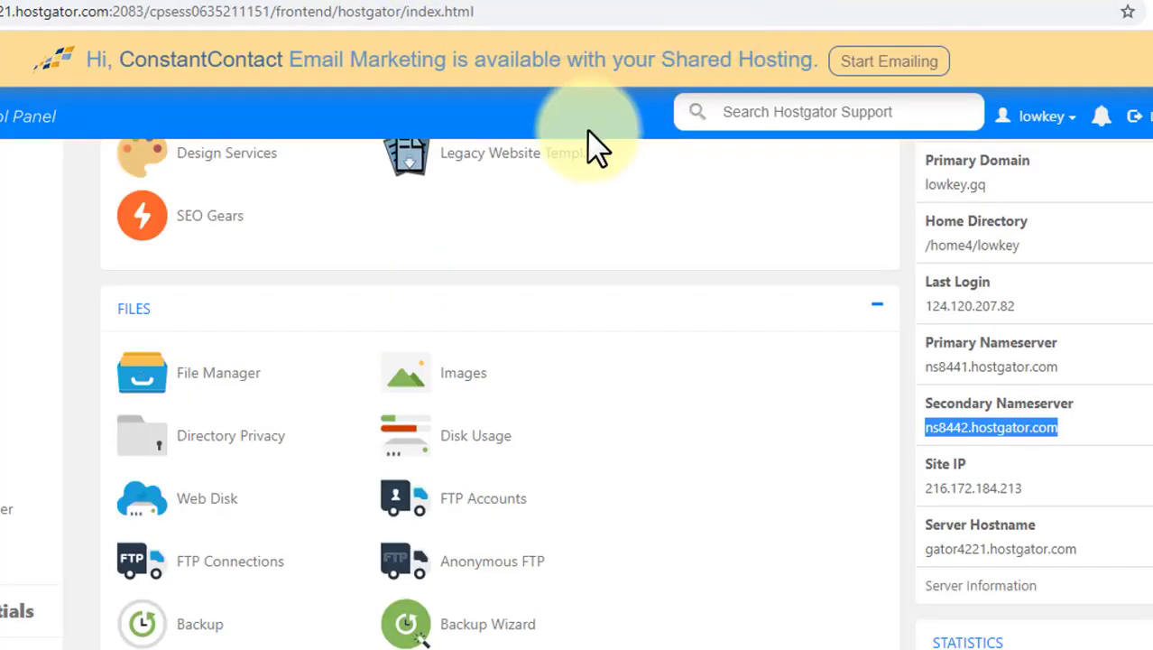
# Open the WordPress Installer from the cPanel home page.
pyautogui.scroll(2, 591, 148)
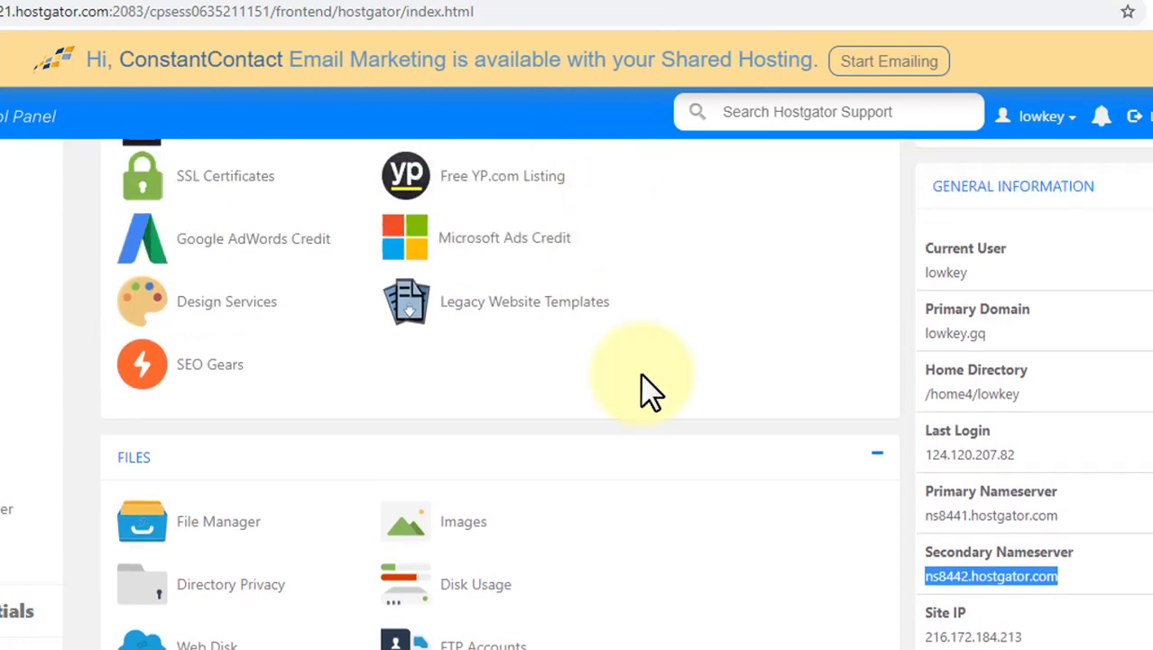
pyautogui.scroll(6, 649, 388)
pyautogui.scroll(-3, 650, 388)
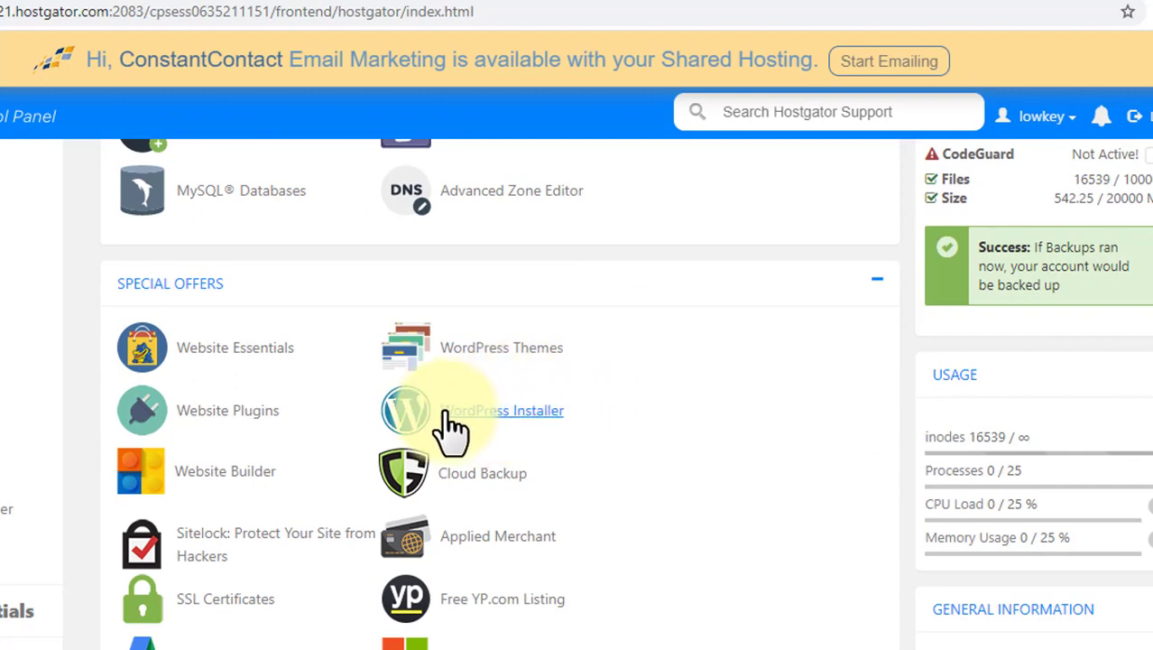
pyautogui.scroll(4, 451, 429)
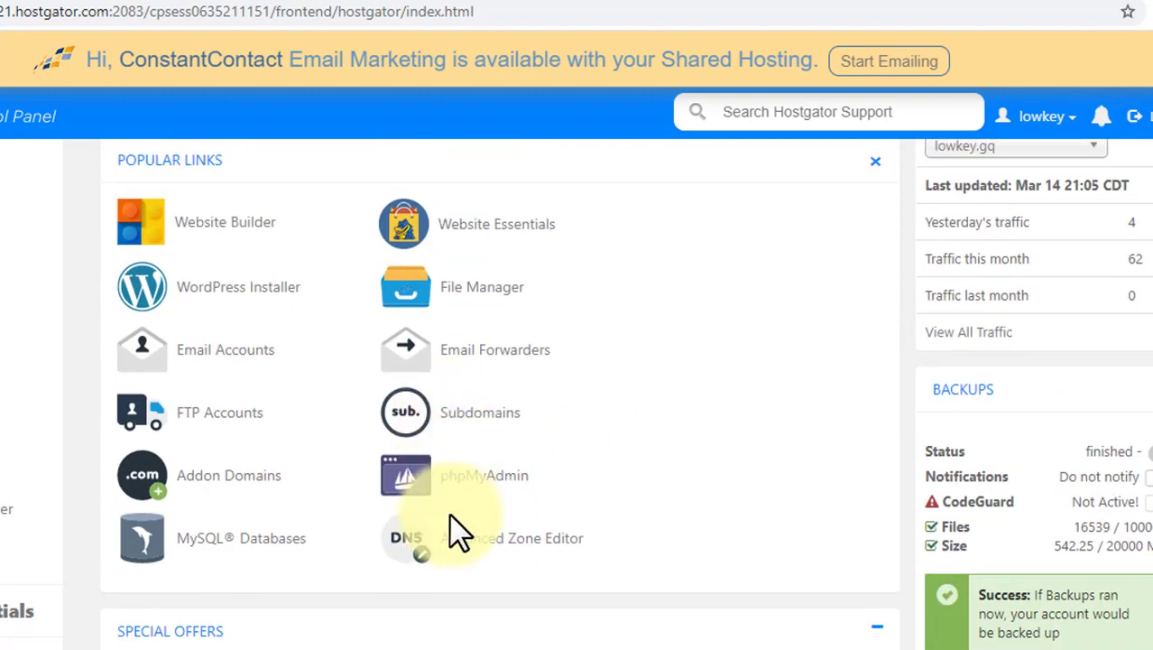
pyautogui.click(214, 291)
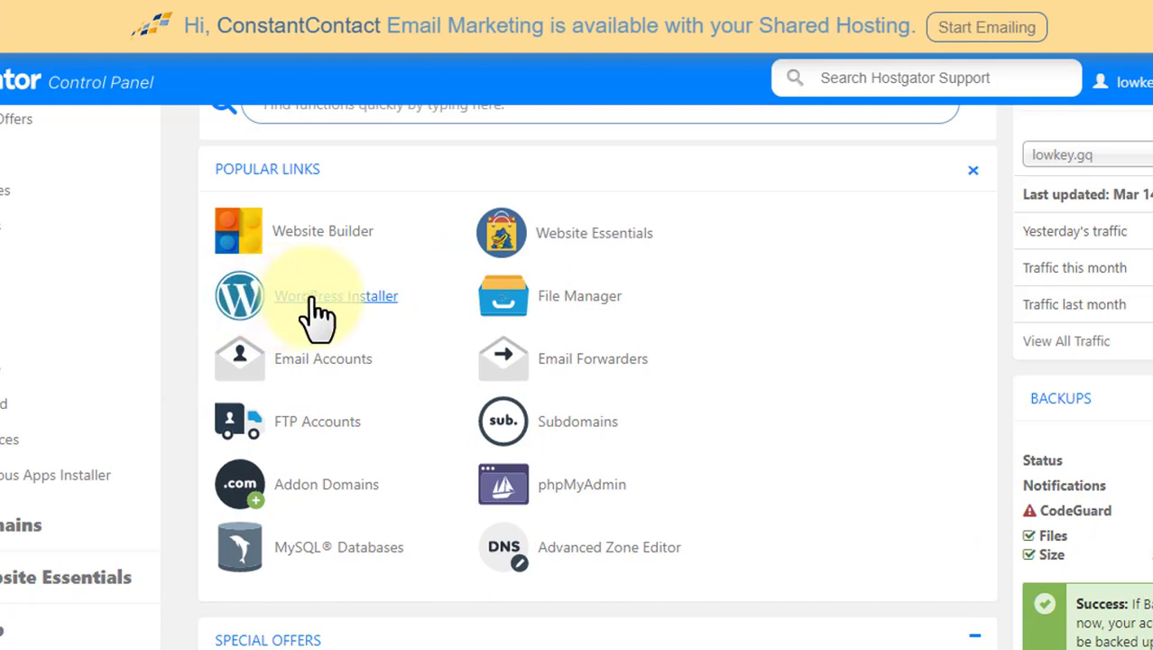
pyautogui.click(352, 298)
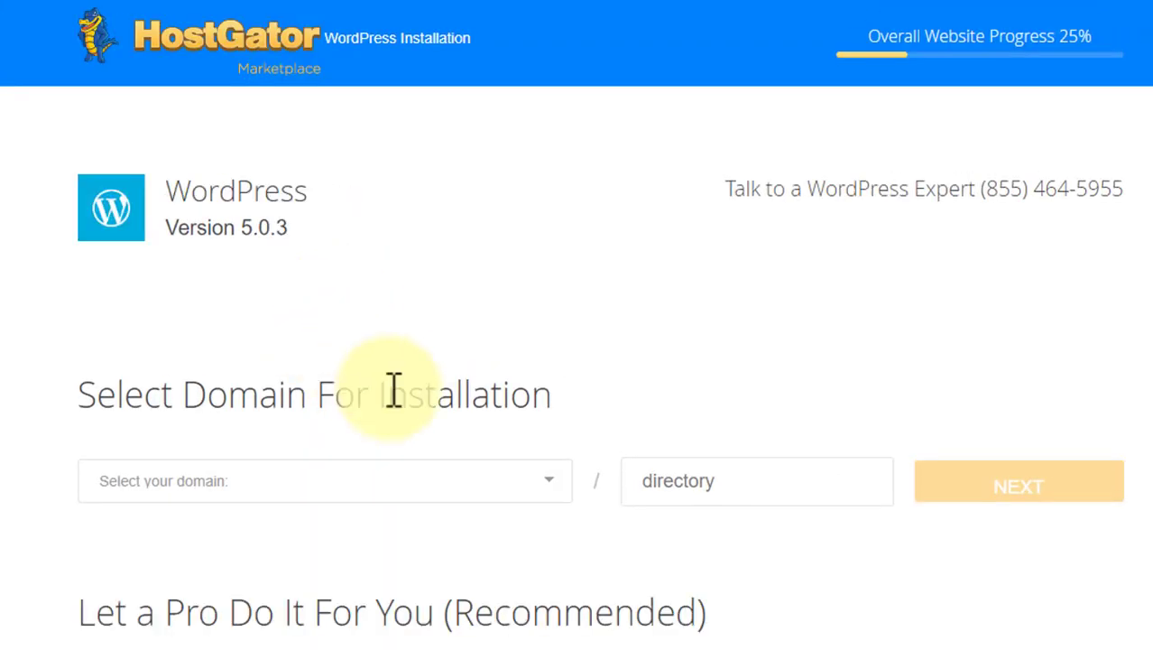
# Select alifreedomain.ga as the installation domain and proceed to the install settings.
pyautogui.scroll(-1, 394, 394)
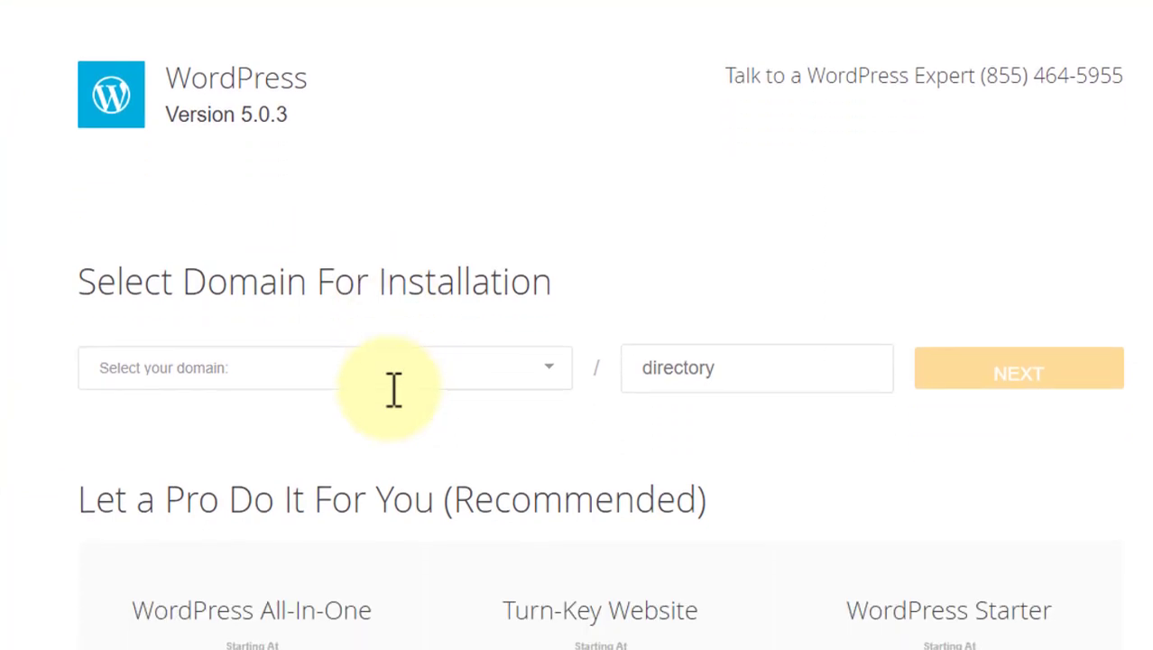
pyautogui.moveTo(124, 281); pyautogui.dragTo(514, 289)
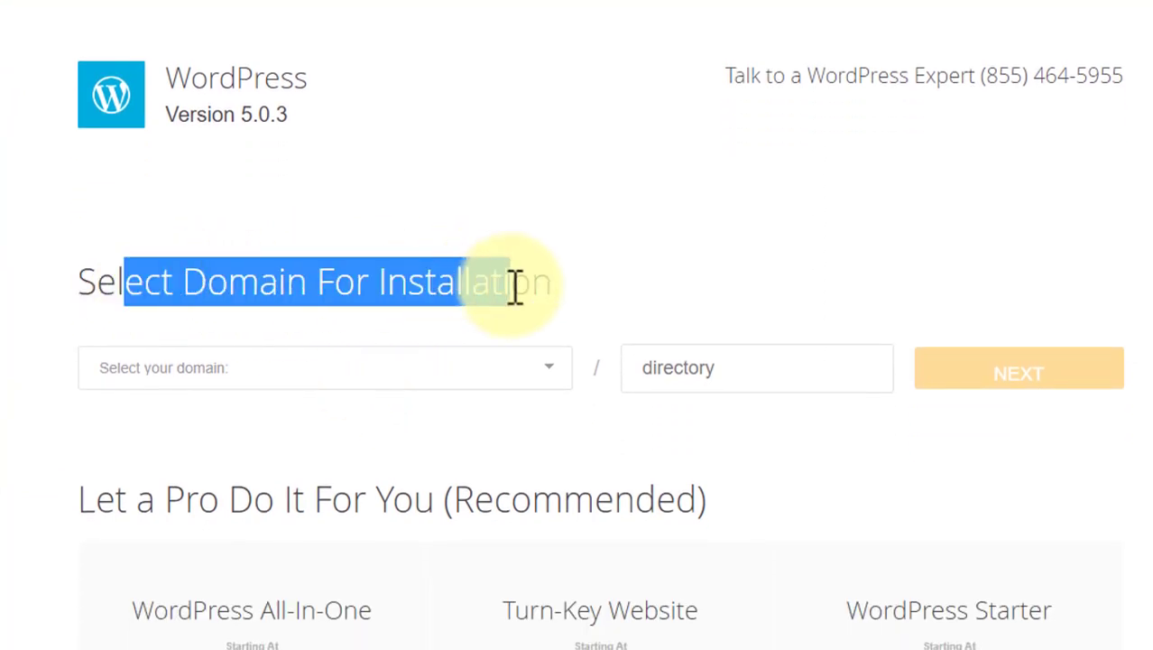
pyautogui.click(514, 289)
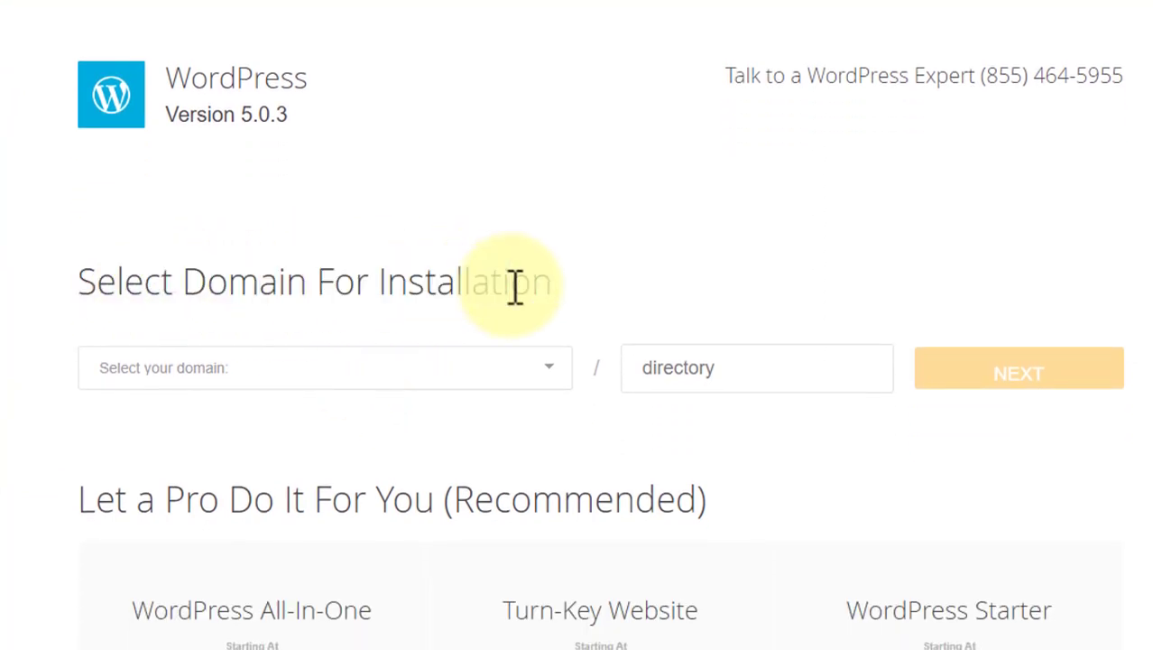
pyautogui.click(553, 377)
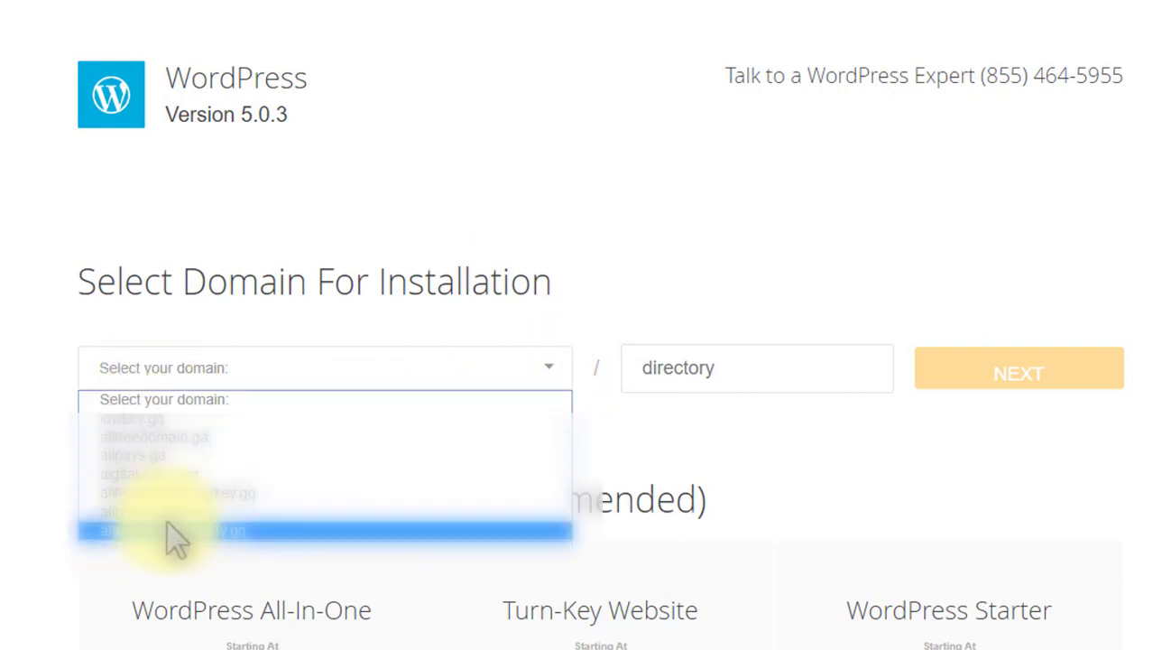
pyautogui.click(118, 441)
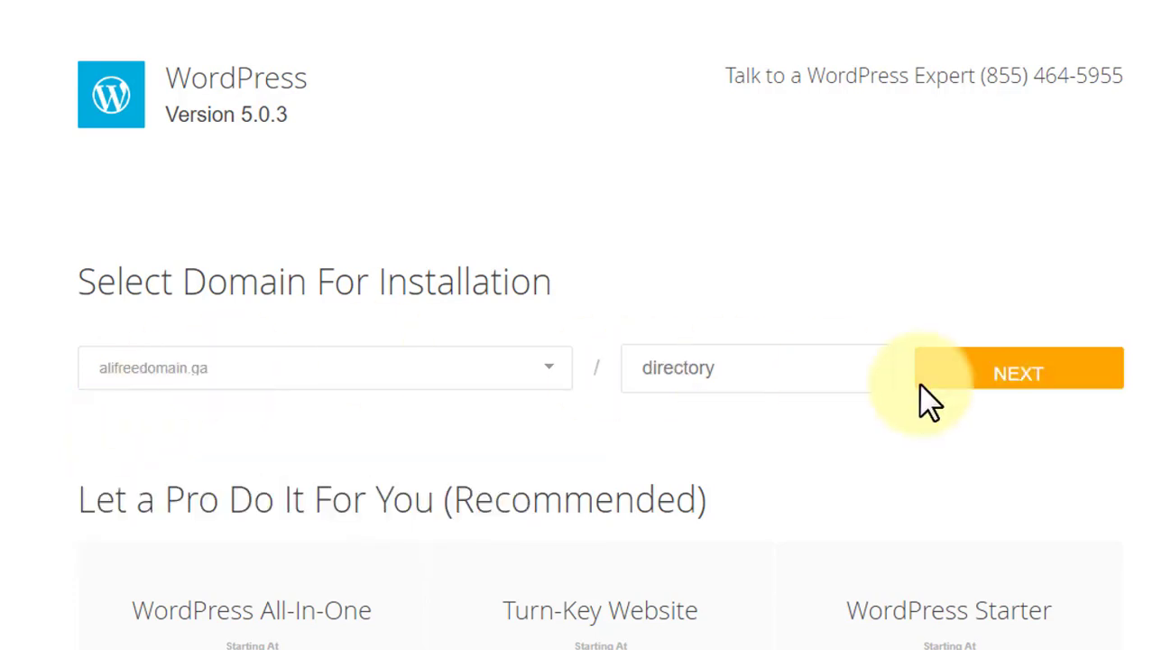
pyautogui.click(981, 386)
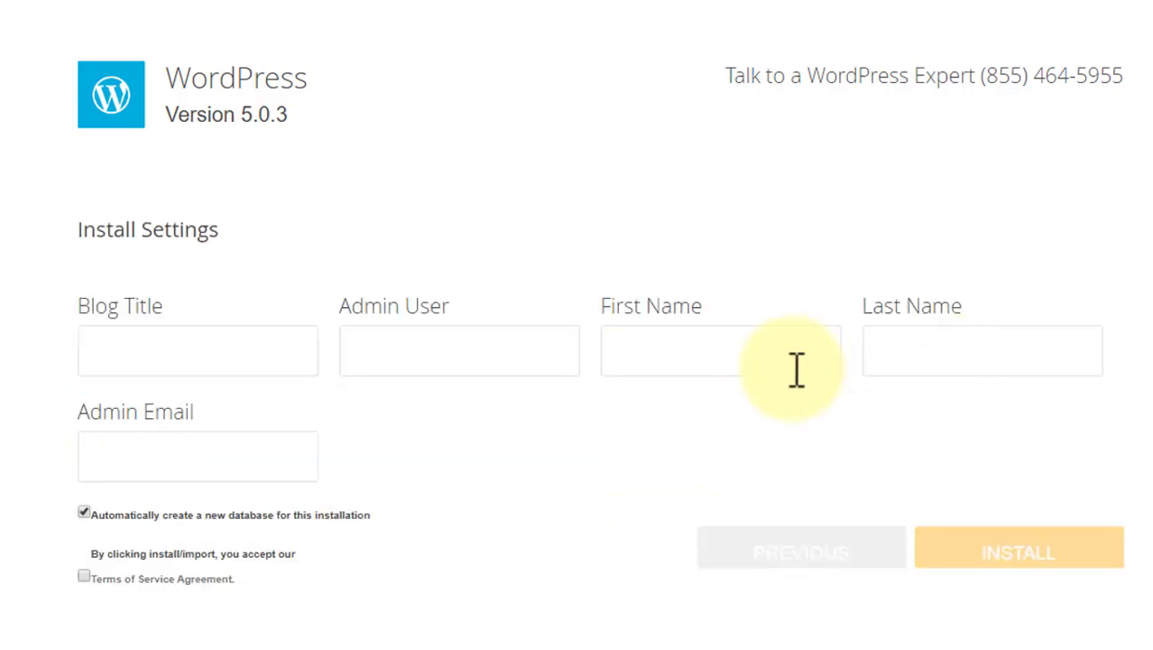
# Set the blog title to free domain website and fill in the admin username, first name and last name.
pyautogui.click(184, 350)
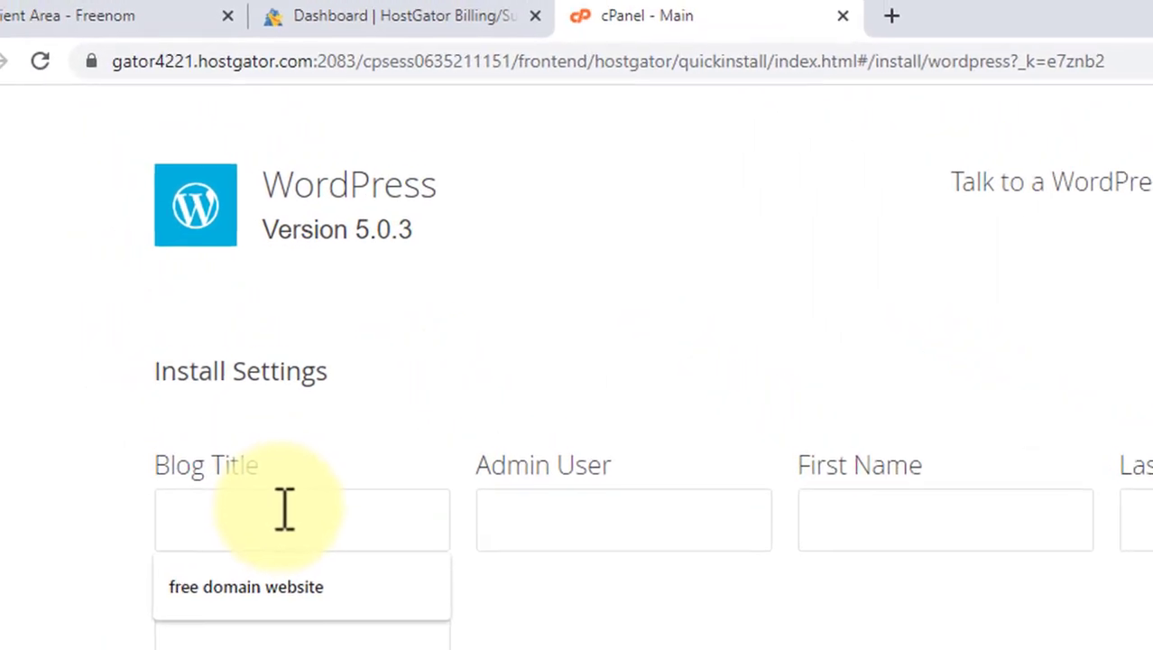
pyautogui.click(33, 403)
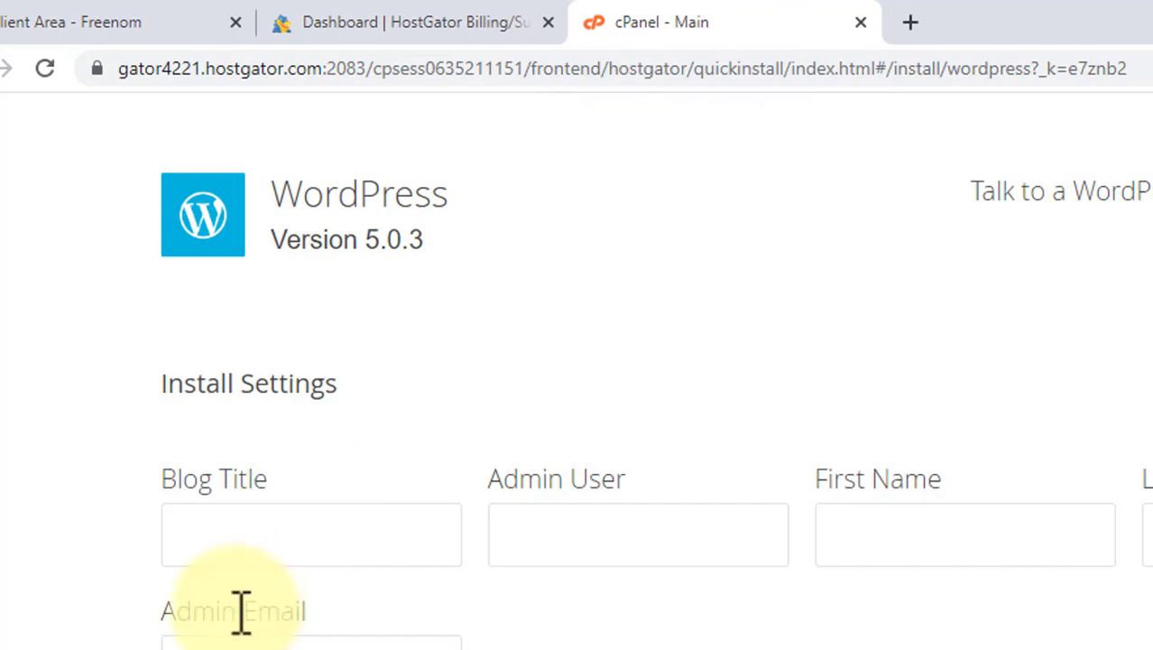
pyautogui.click(238, 546)
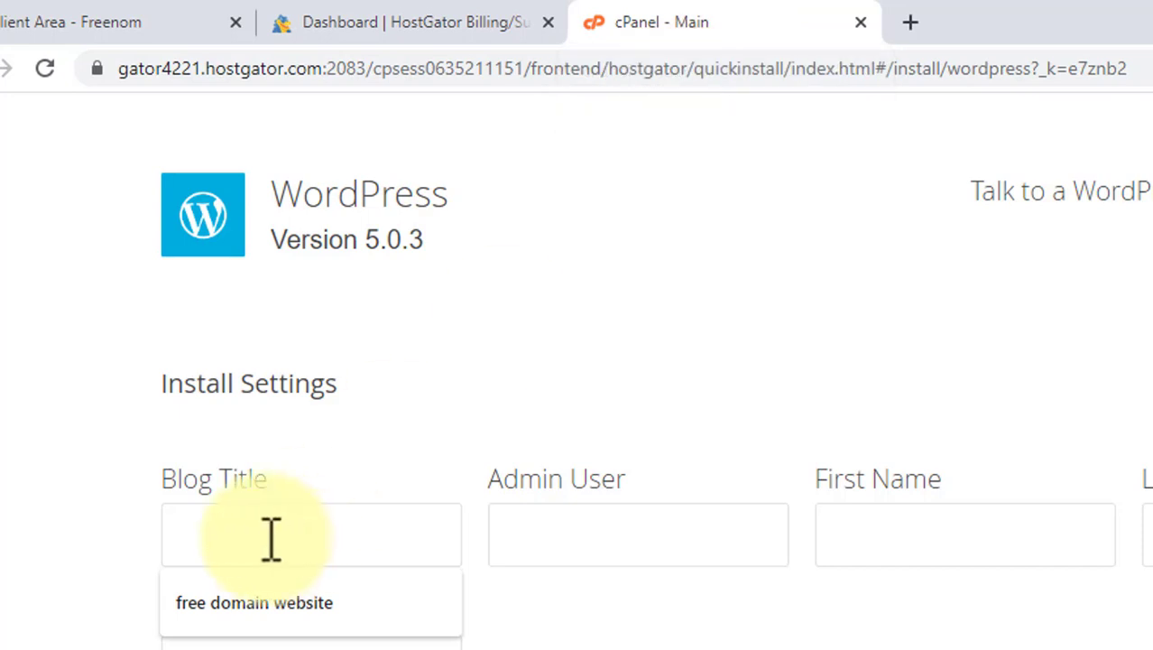
pyautogui.click(269, 603)
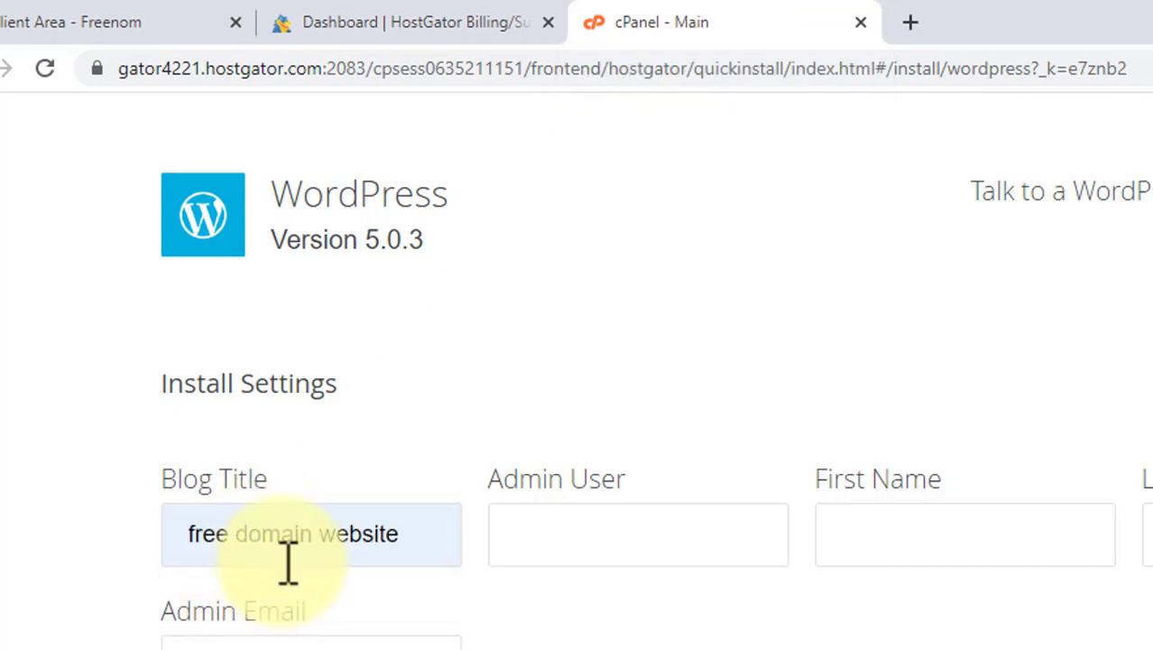
pyautogui.click(537, 518)
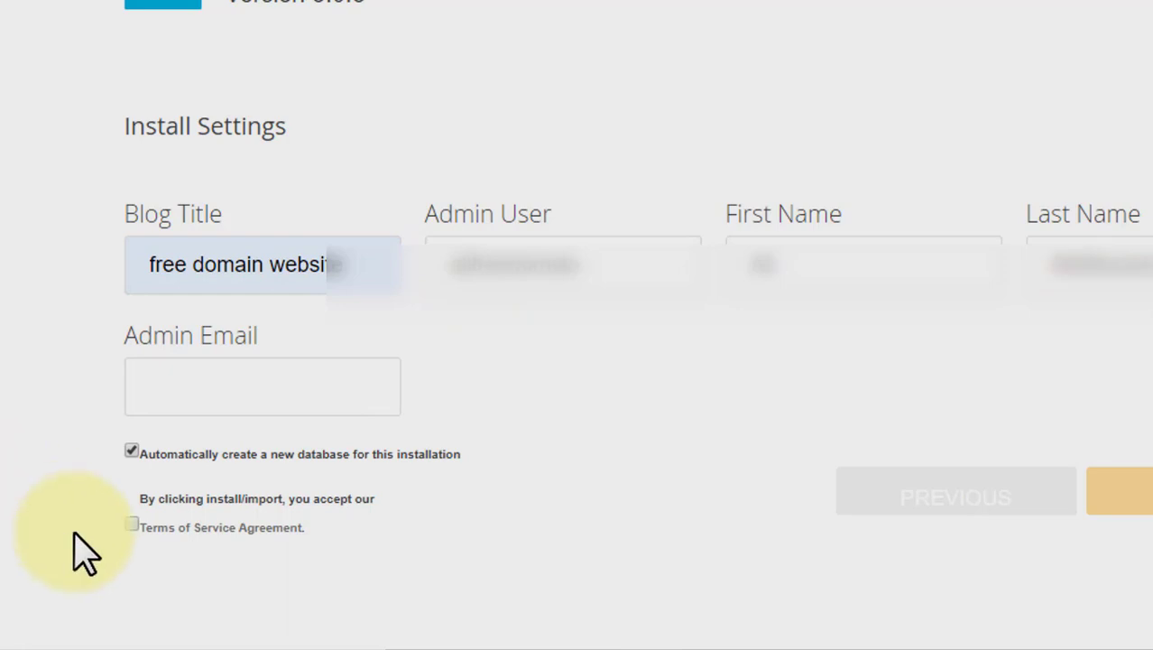
# Accept the Terms of Service Agreement for the installation.
pyautogui.click(130, 526)
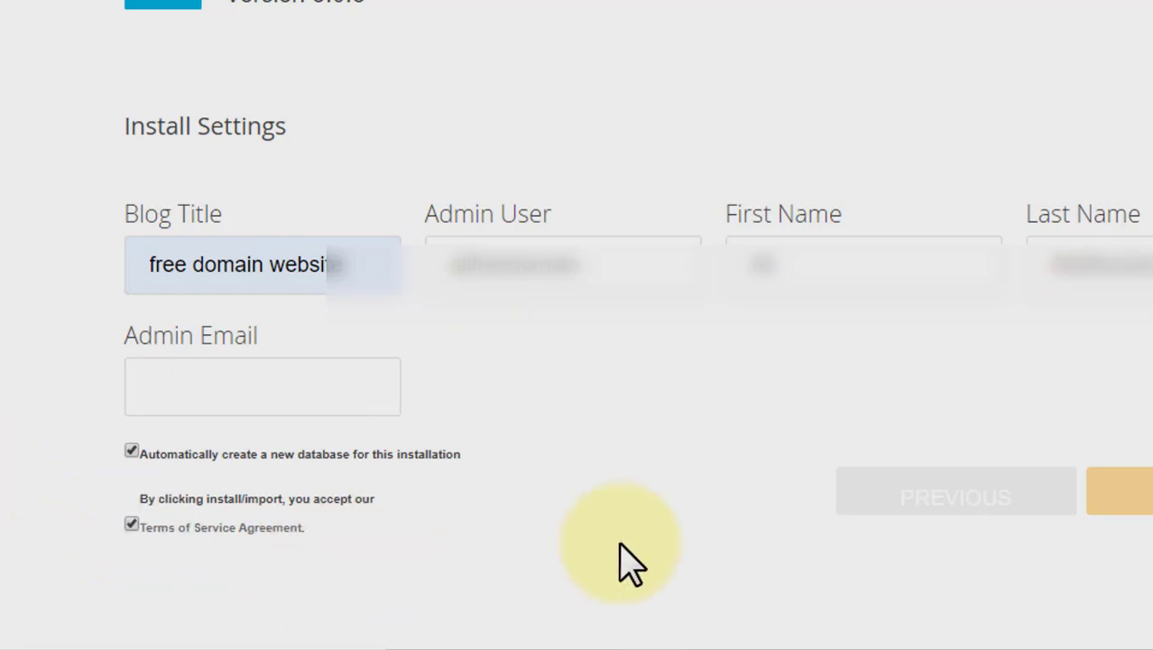
pyautogui.scroll(-8, 450, 490)
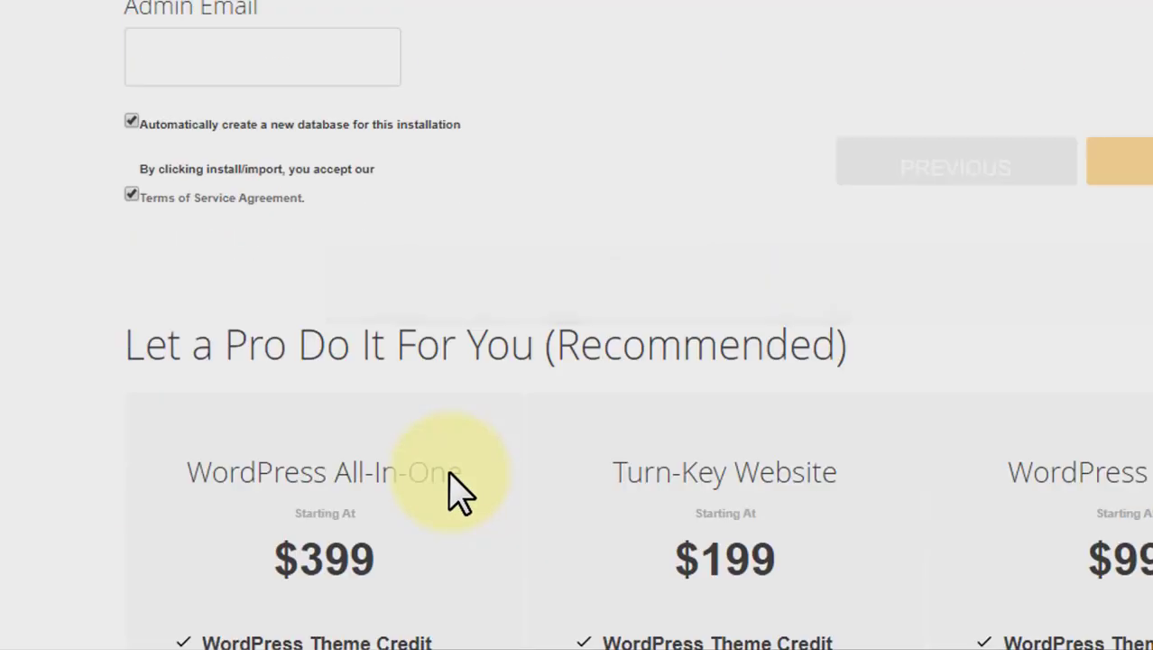
pyautogui.scroll(5, 456, 492)
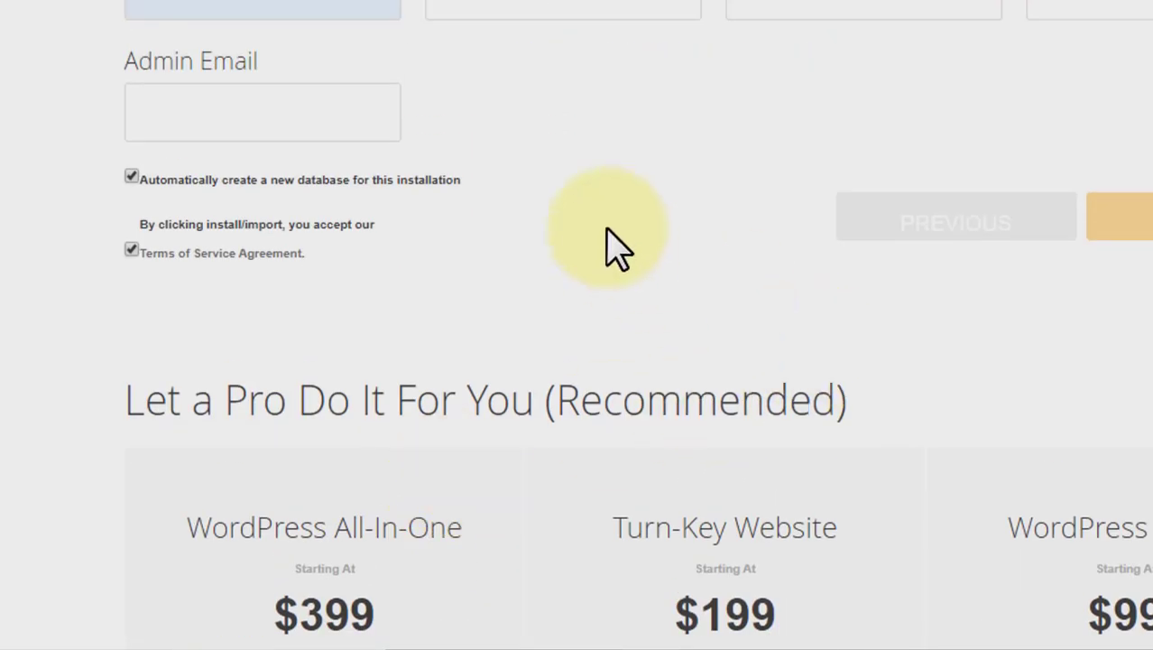
pyautogui.scroll(-1, 617, 248)
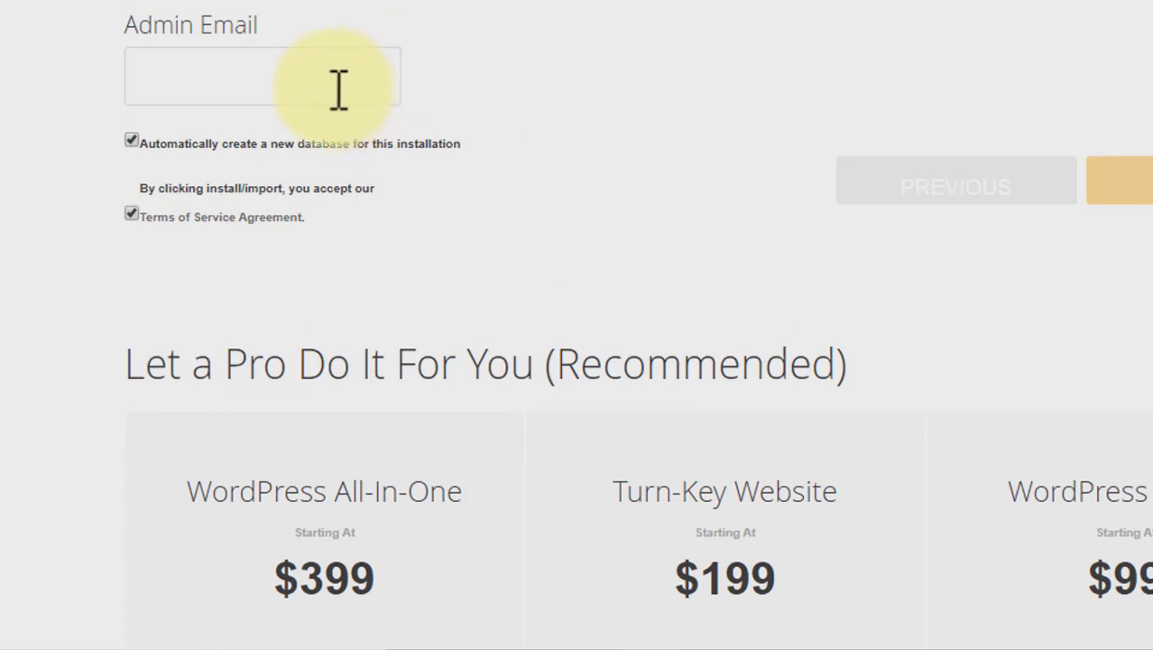
# Fill in the admin e-mail address and install WordPress.
pyautogui.click(335, 90)
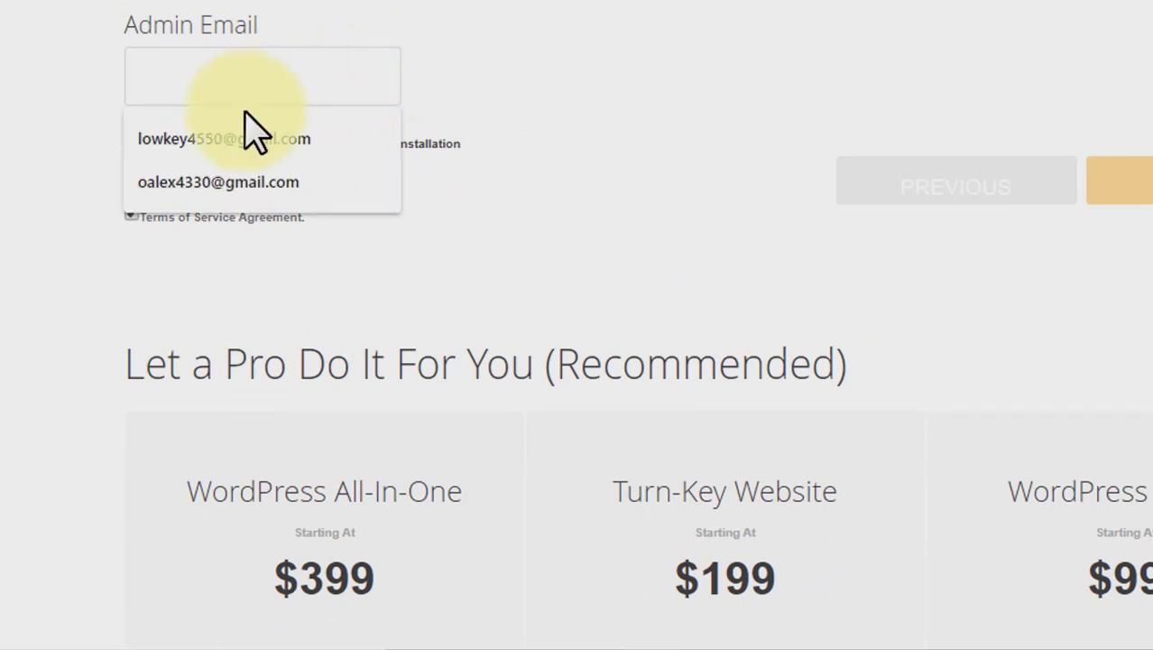
pyautogui.click(208, 144)
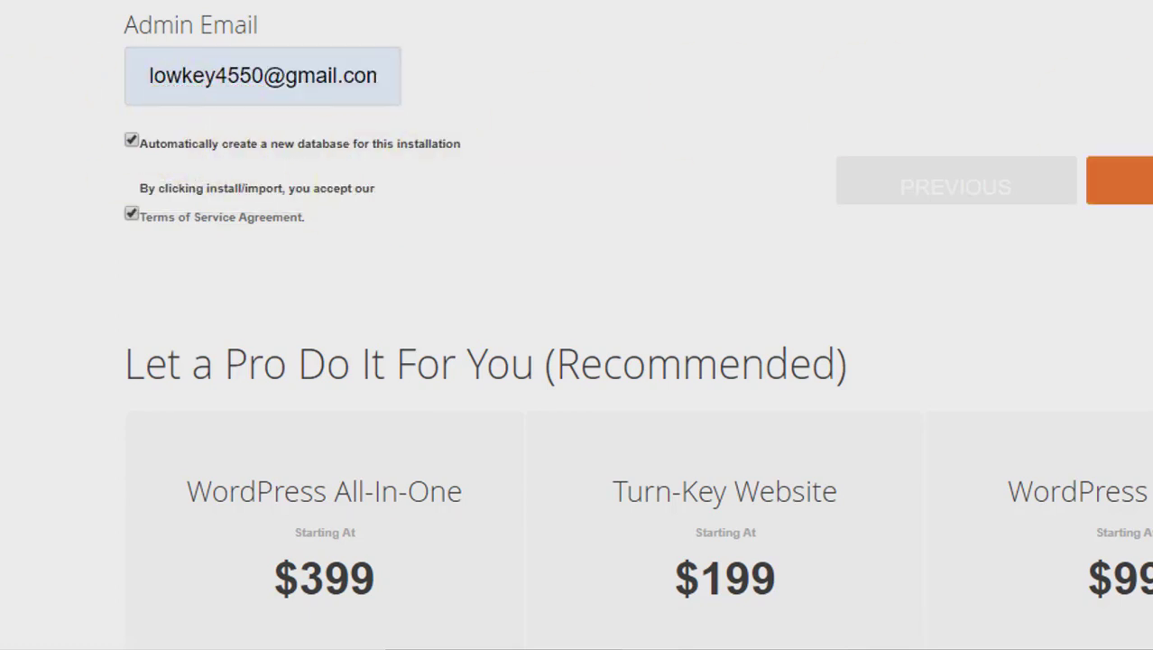
pyautogui.click(1141, 182)
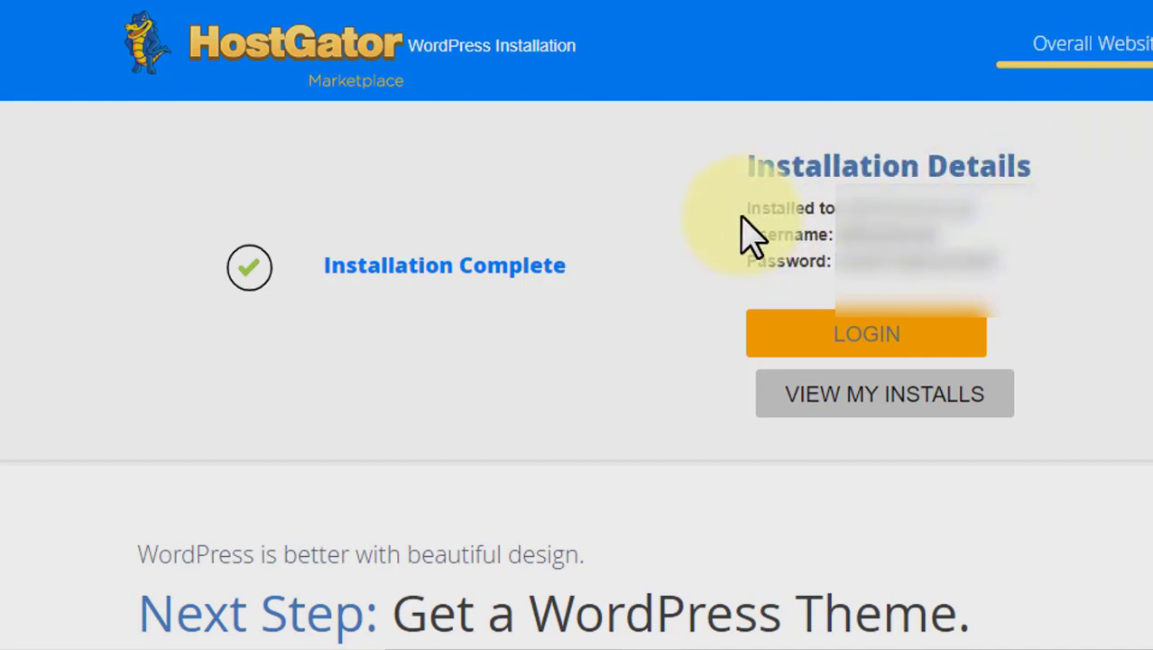
pyautogui.tripleClick(992, 160)
pyautogui.click(1009, 159)
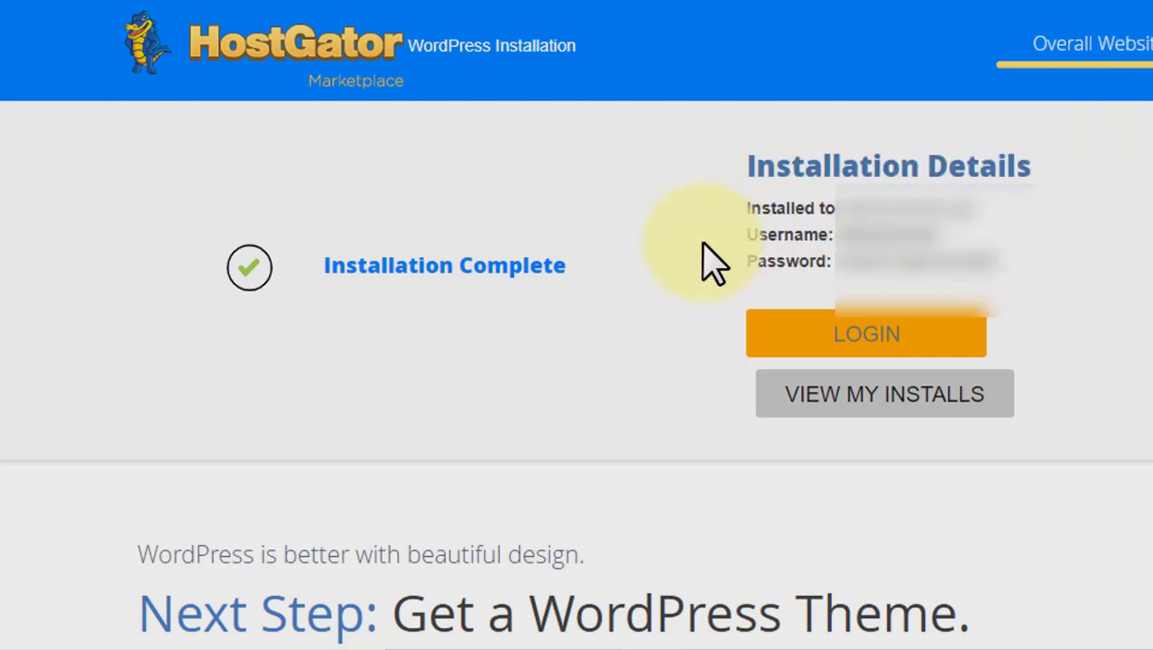
# Copy the WordPress installation details shown after installation completes.
pyautogui.moveTo(754, 235); pyautogui.dragTo(934, 237)
pyautogui.moveTo(747, 265); pyautogui.dragTo(721, 225)
pyautogui.click(989, 291)
pyautogui.rightClick(762, 203)
pyautogui.click(792, 222)
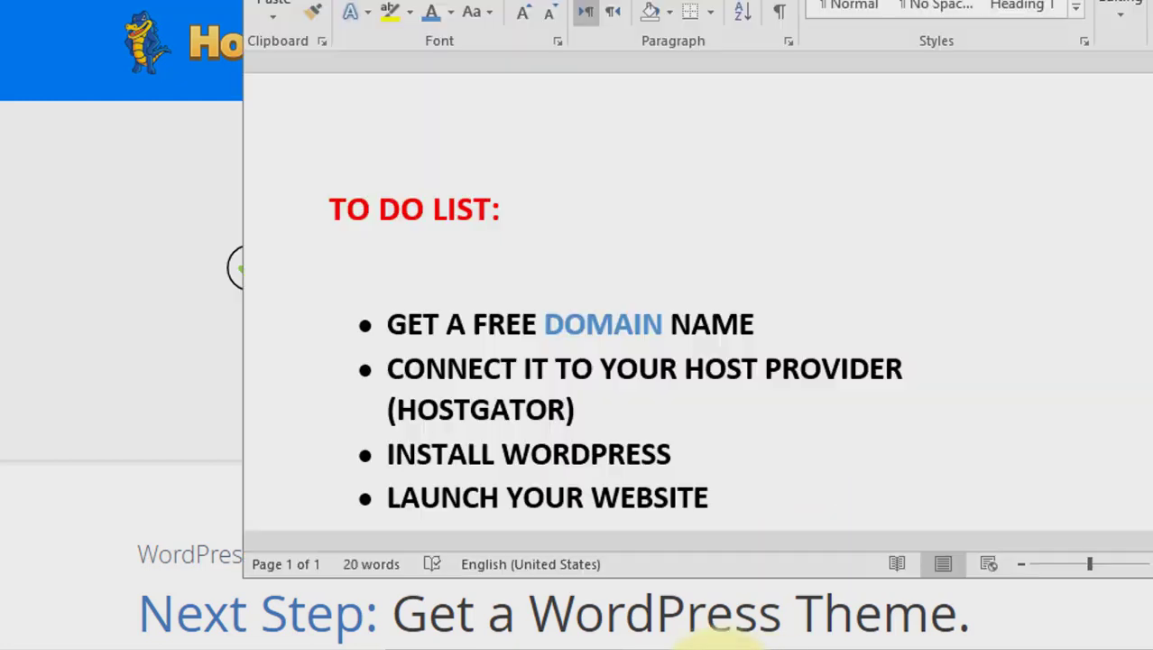
# Paste the installation details below the to-do list in the Word document and copy a word from them.
pyautogui.scroll(-3, 848, 455)
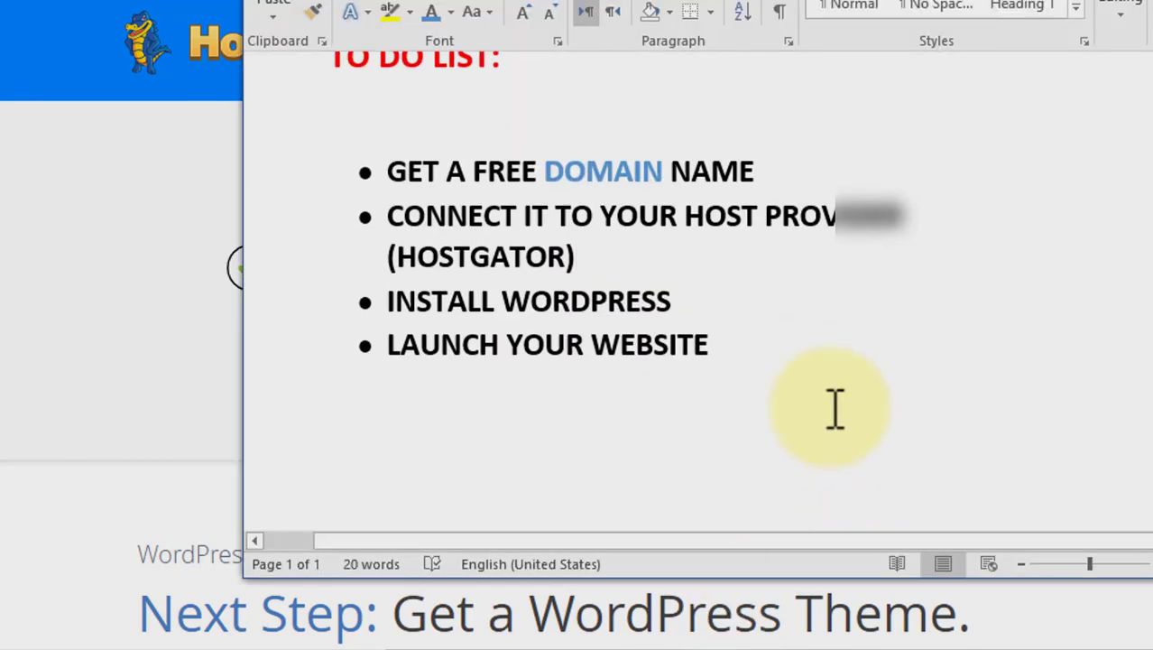
pyautogui.press('Return')
pyautogui.press('Return')
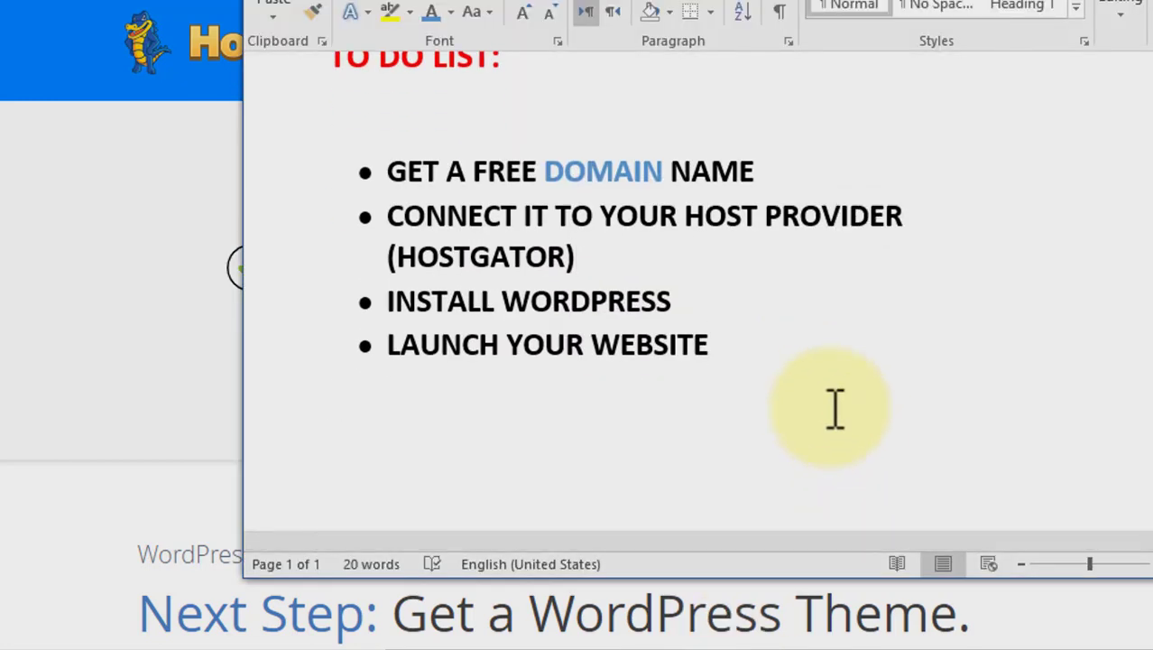
pyautogui.hotkey('ctrl', 'v')
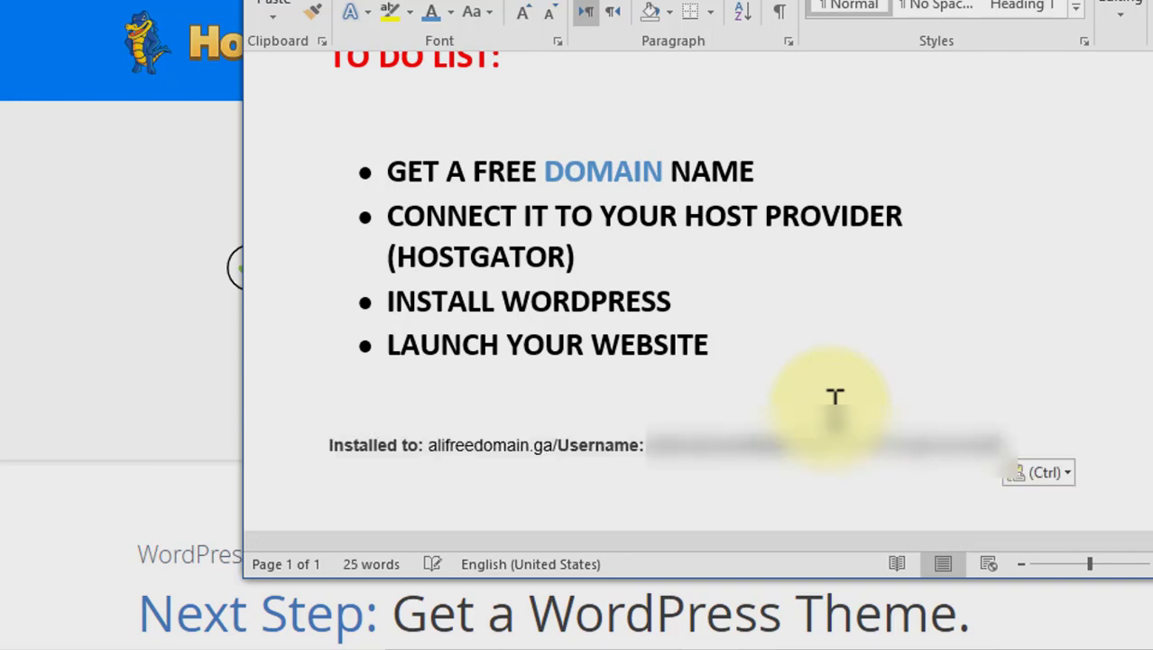
pyautogui.doubleClick(979, 445)
pyautogui.rightClick(979, 445)
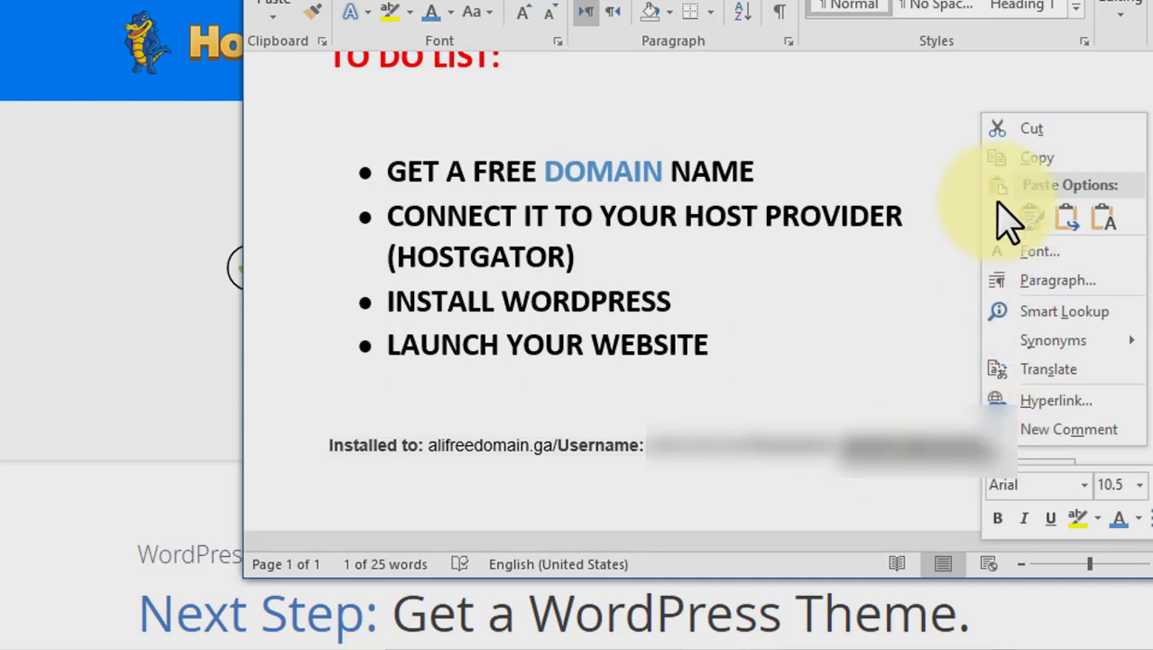
pyautogui.click(1026, 161)
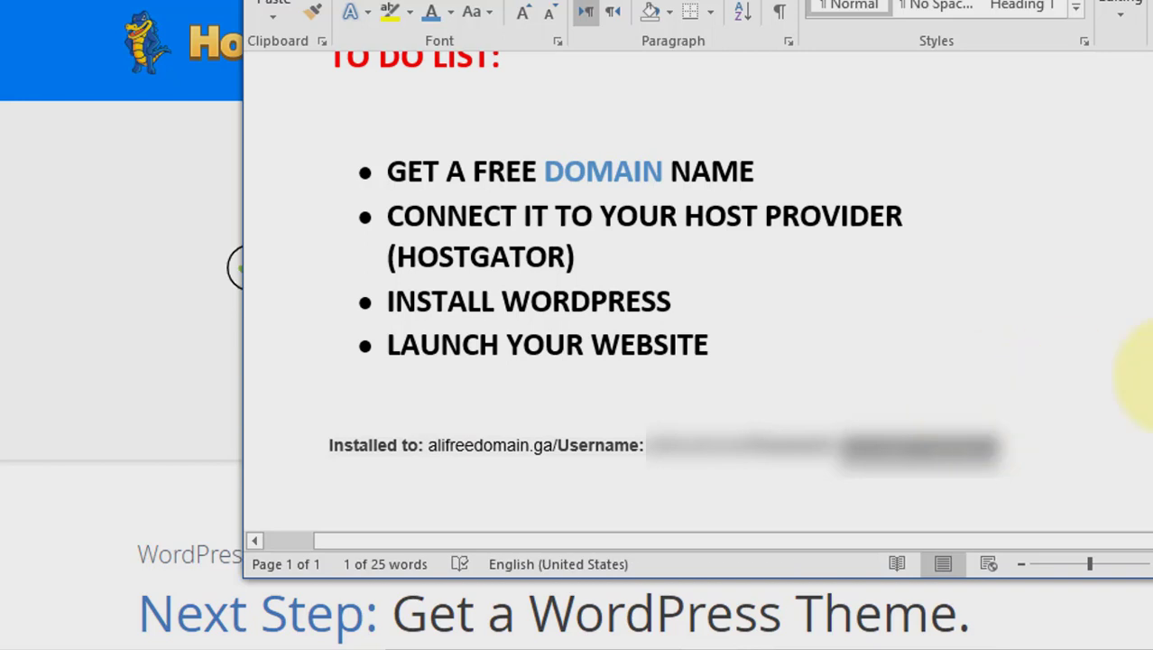
pyautogui.hotkey('alt', 'Tab')
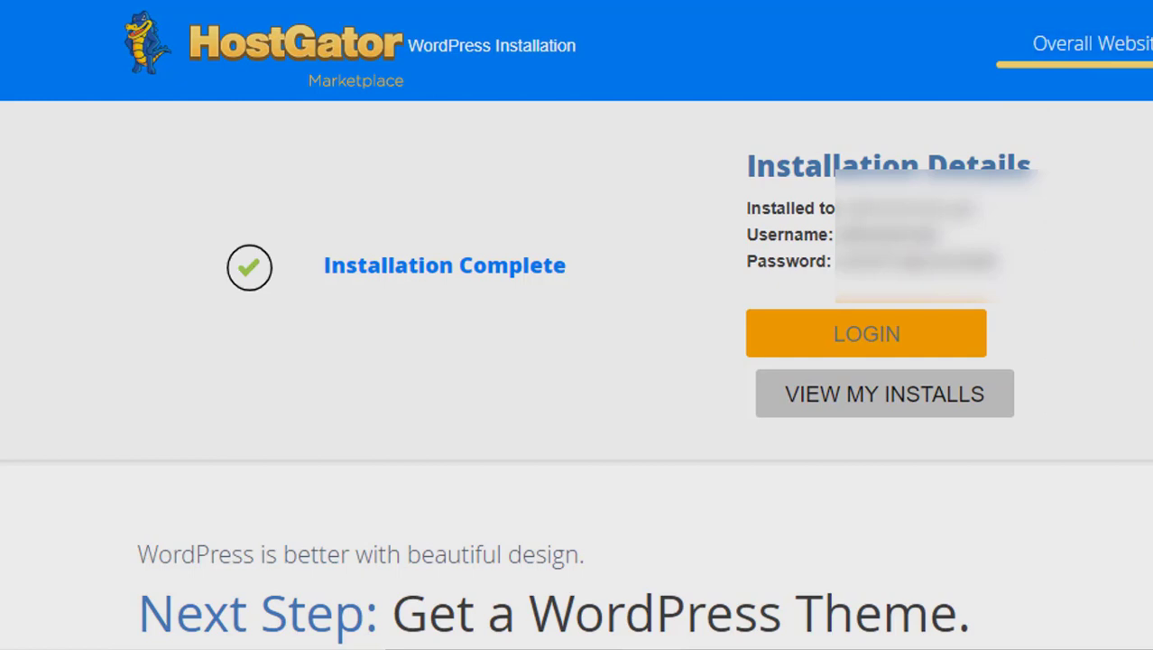
# Try to open the WordPress login for alifreedomain.ga and reload the page.
pyautogui.click(918, 341)
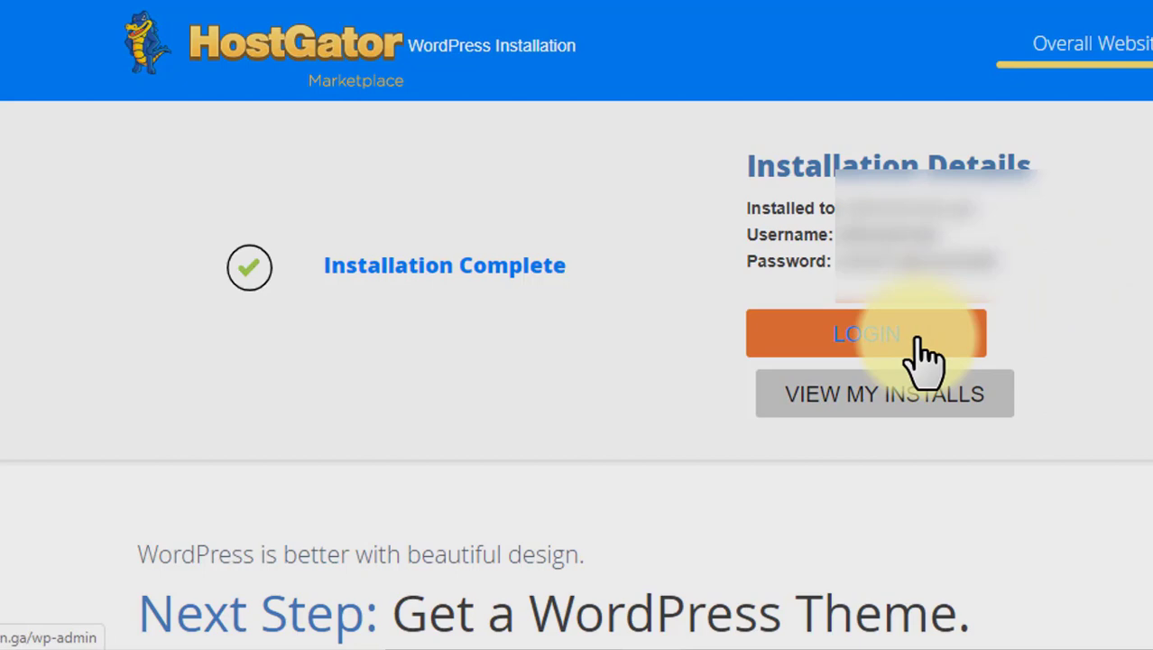
pyautogui.click(426, 372)
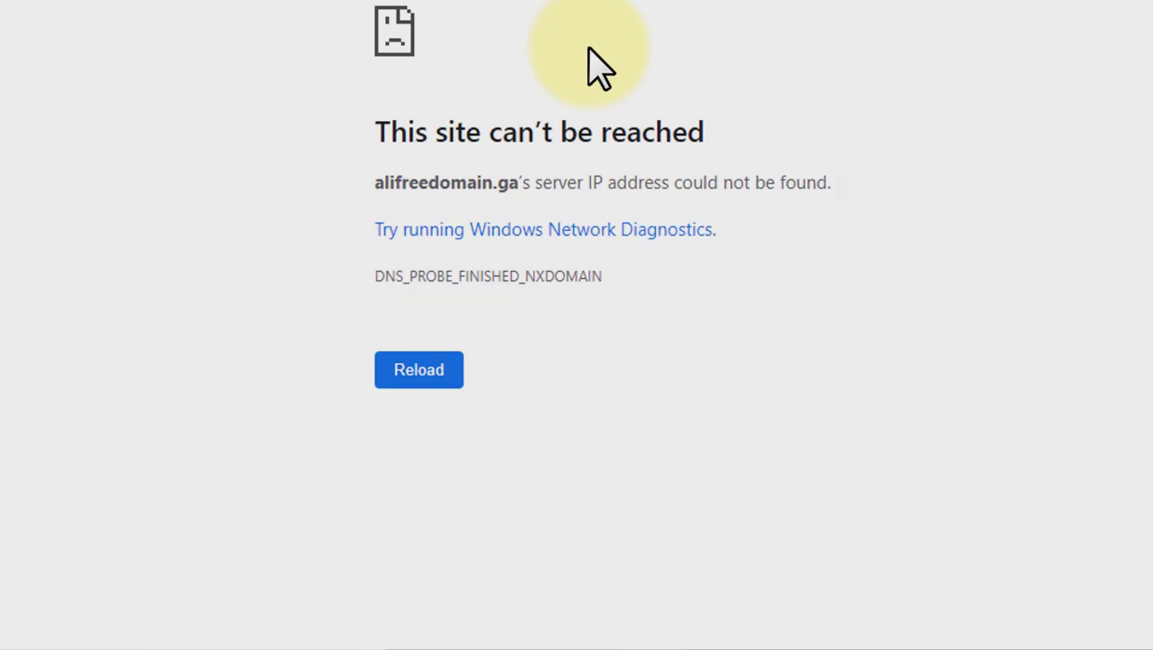
pyautogui.moveTo(555, 132); pyautogui.dragTo(743, 138)
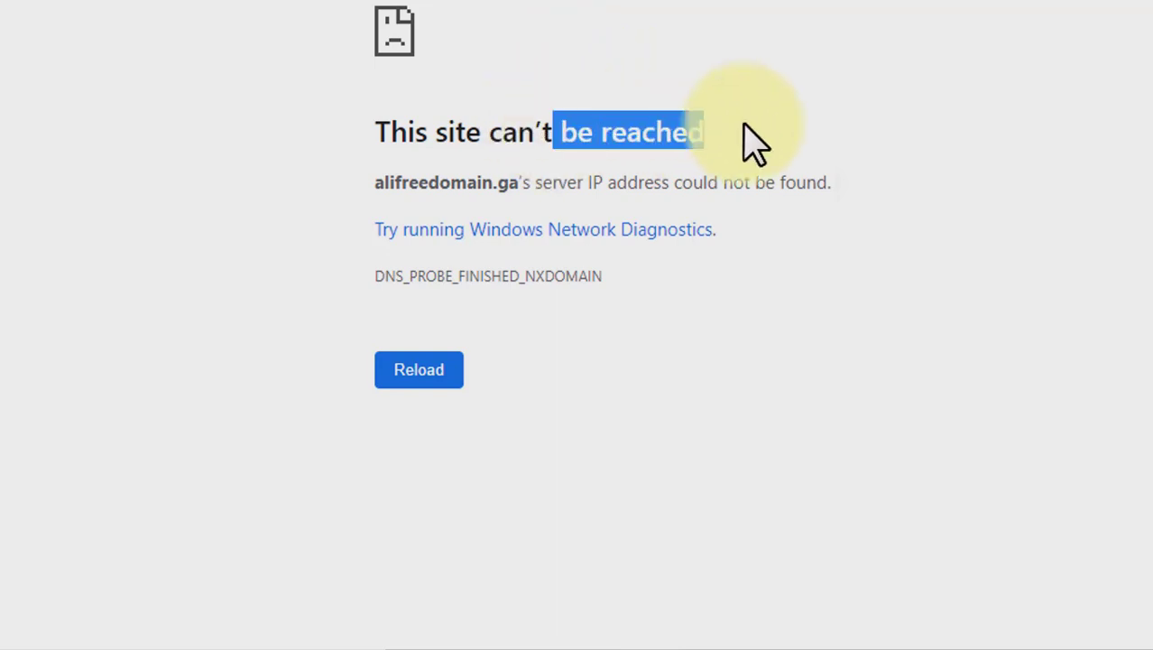
pyautogui.click(744, 126)
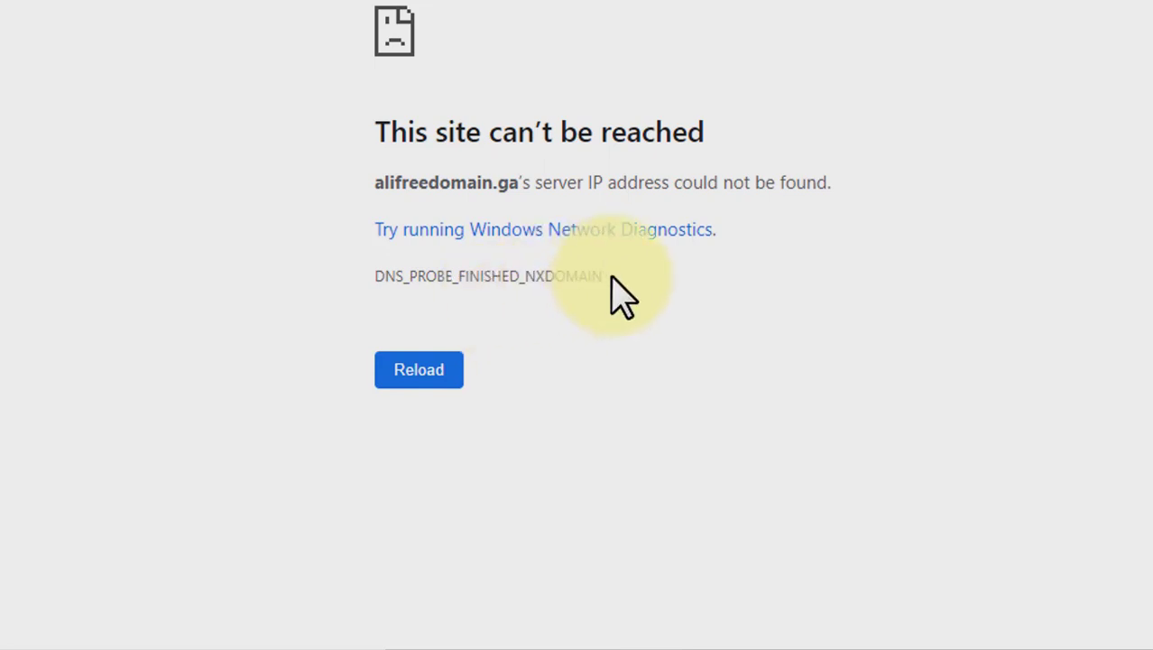
pyautogui.moveTo(610, 275); pyautogui.dragTo(363, 266)
pyautogui.click(365, 282)
pyautogui.click(425, 379)
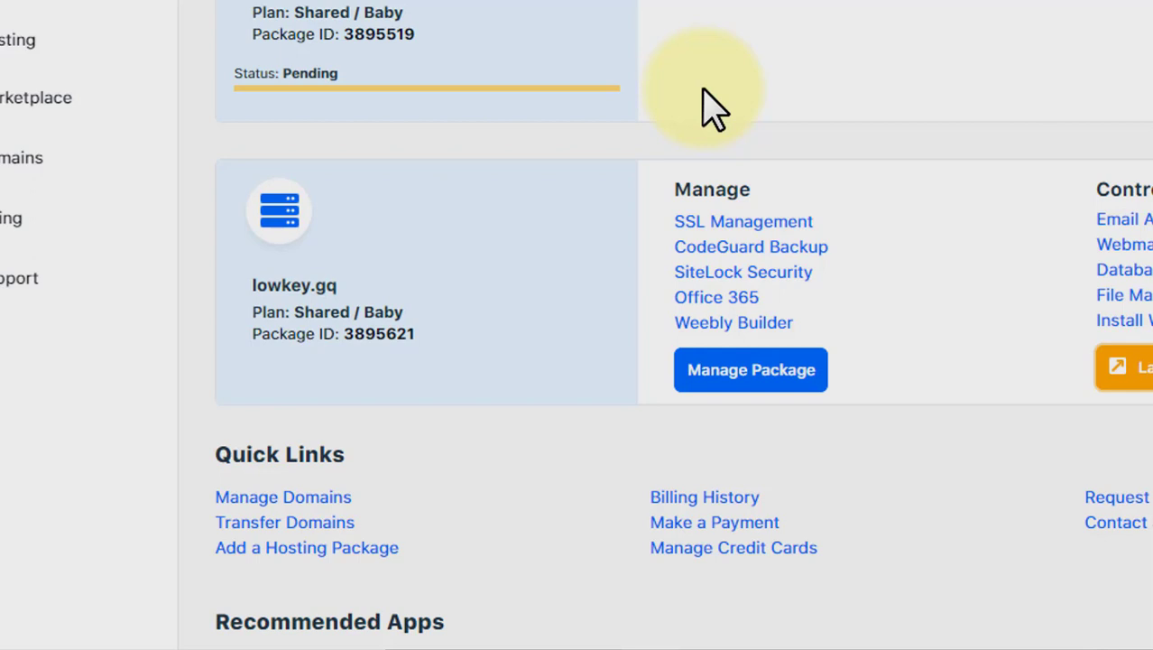
# Launch cPanel for the lowkey.gq hosting package and open Addon Domains.
pyautogui.scroll(5, 713, 109)
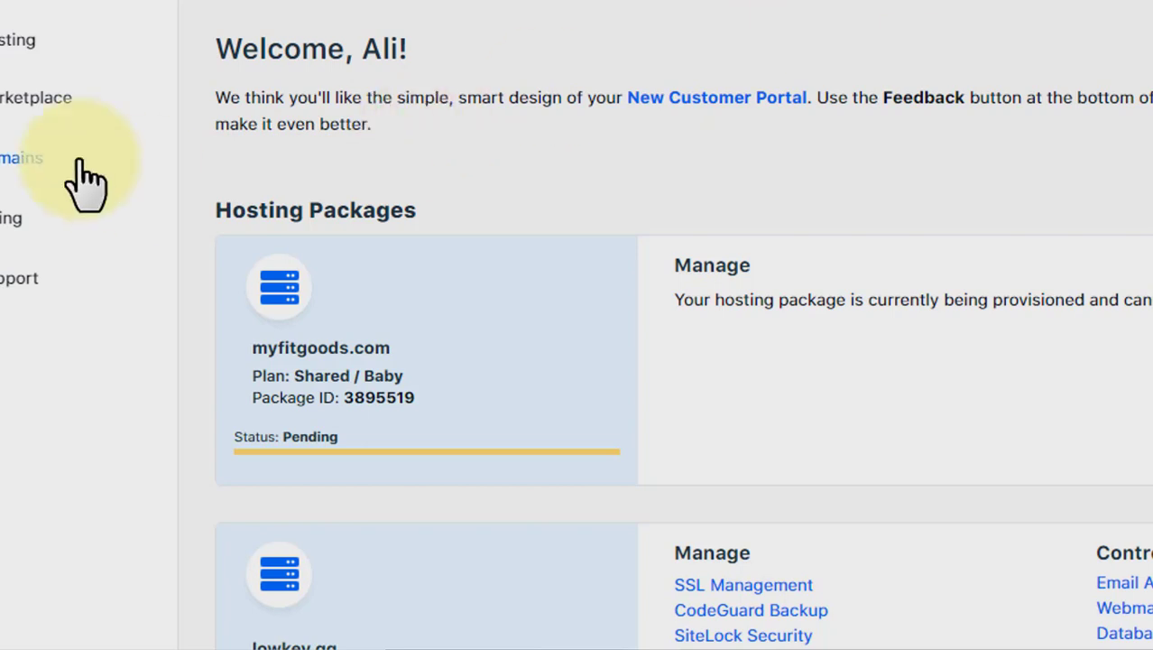
pyautogui.click(27, 9)
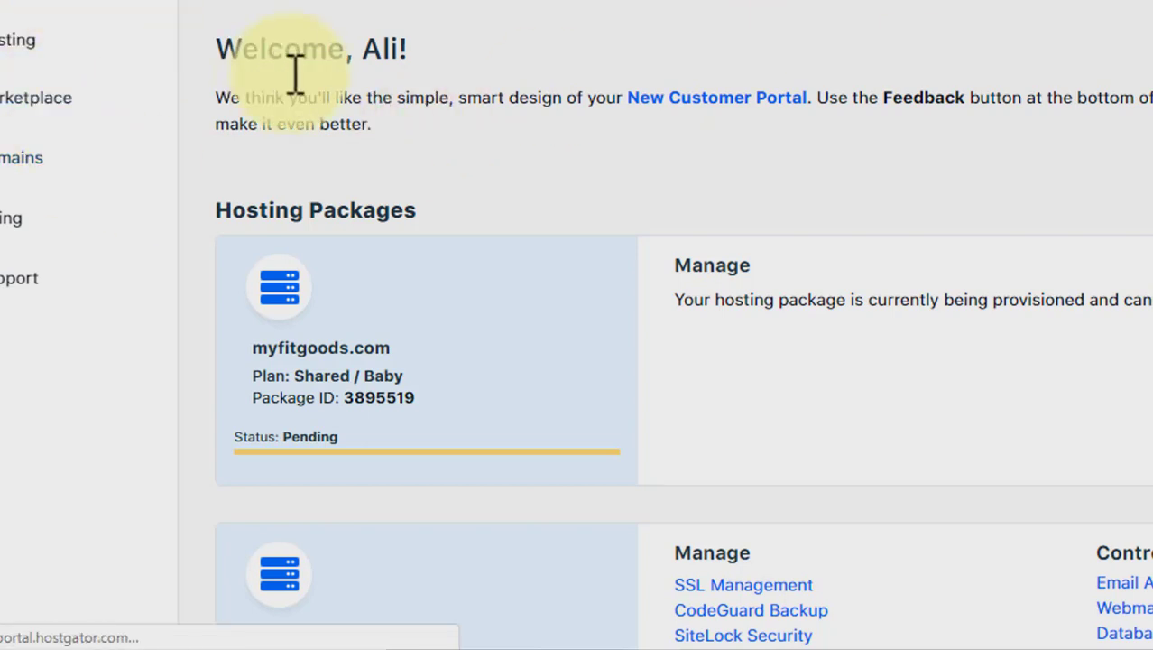
pyautogui.scroll(-2, 295, 72)
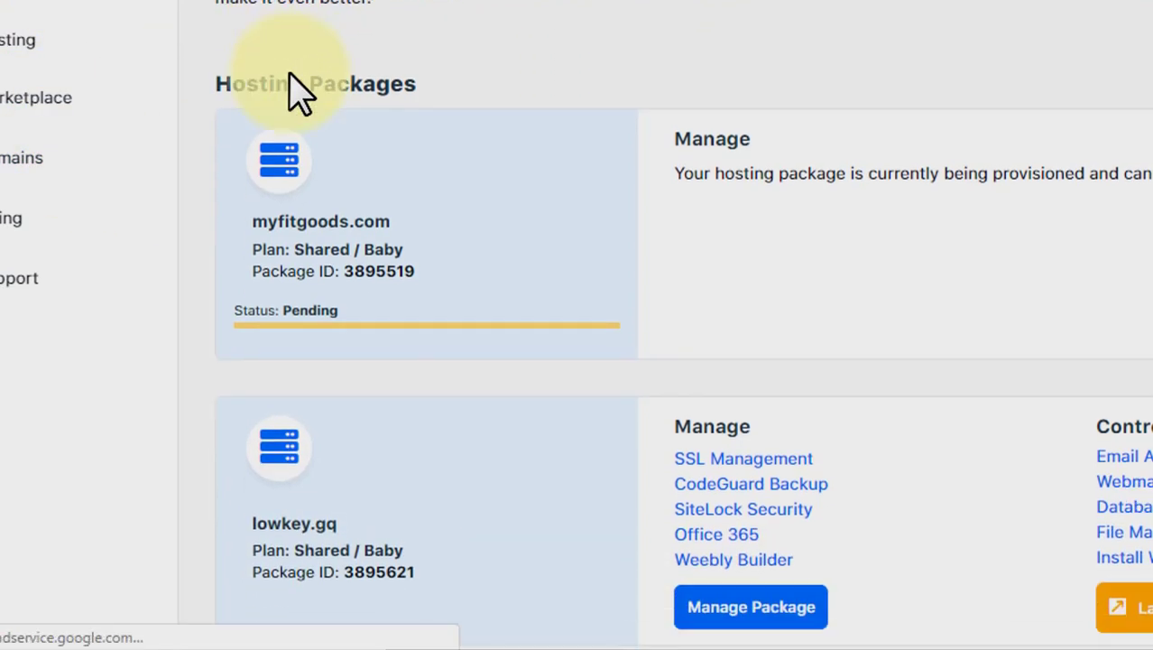
pyautogui.click(1123, 631)
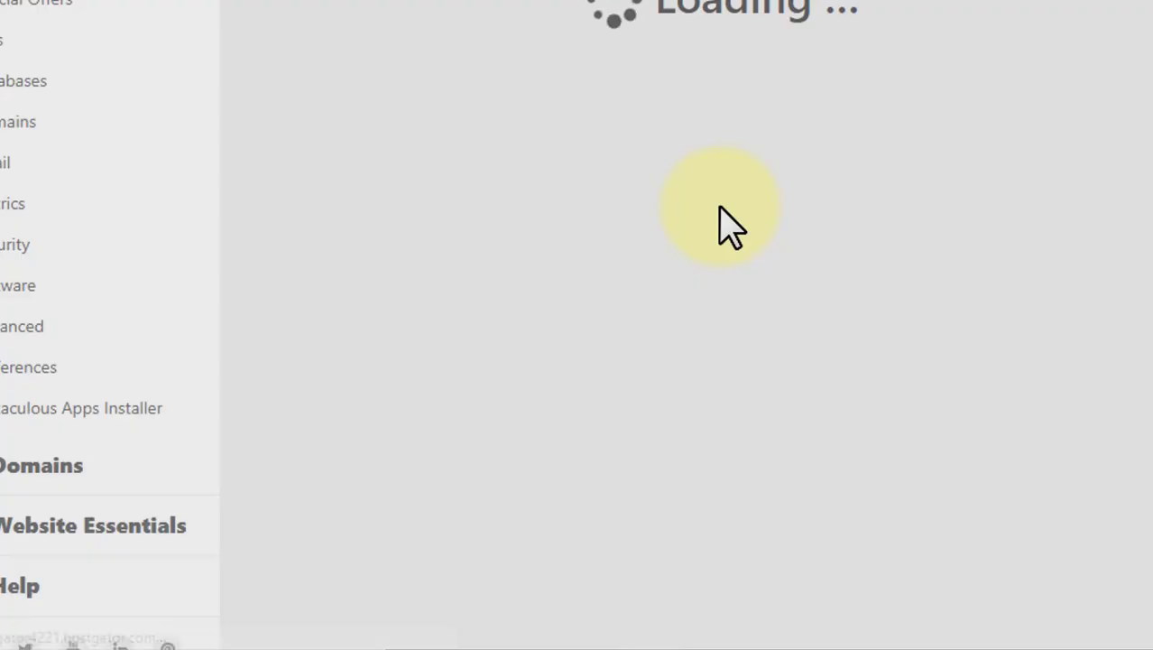
pyautogui.scroll(-1, 728, 226)
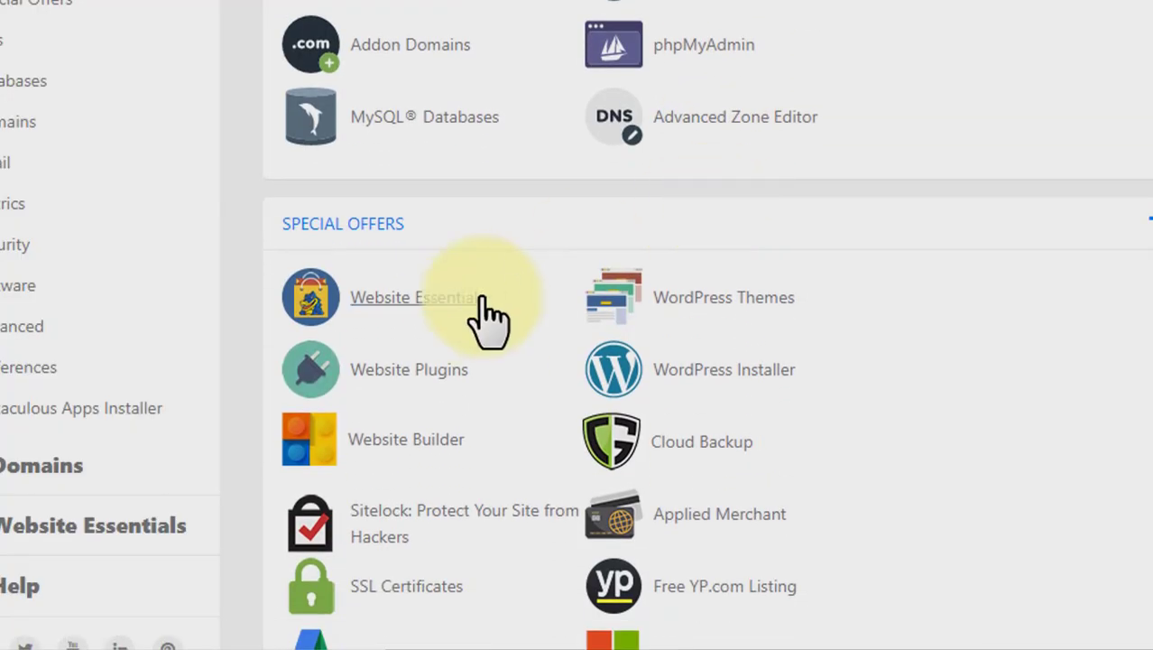
pyautogui.scroll(-8, 540, 422)
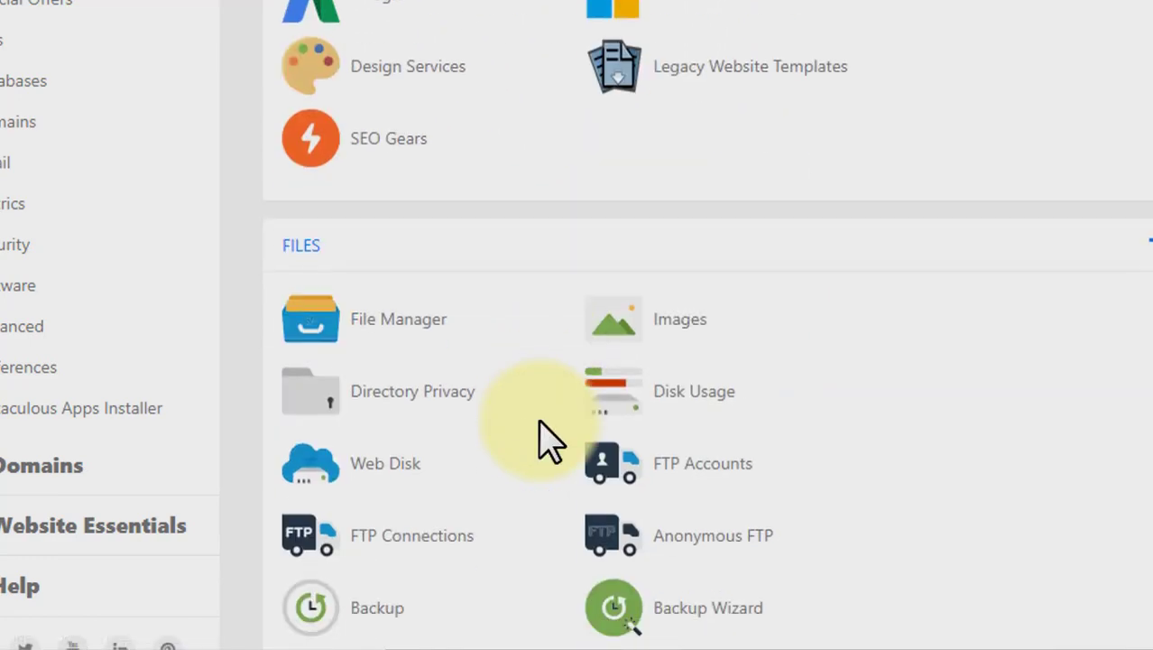
pyautogui.scroll(-8, 540, 422)
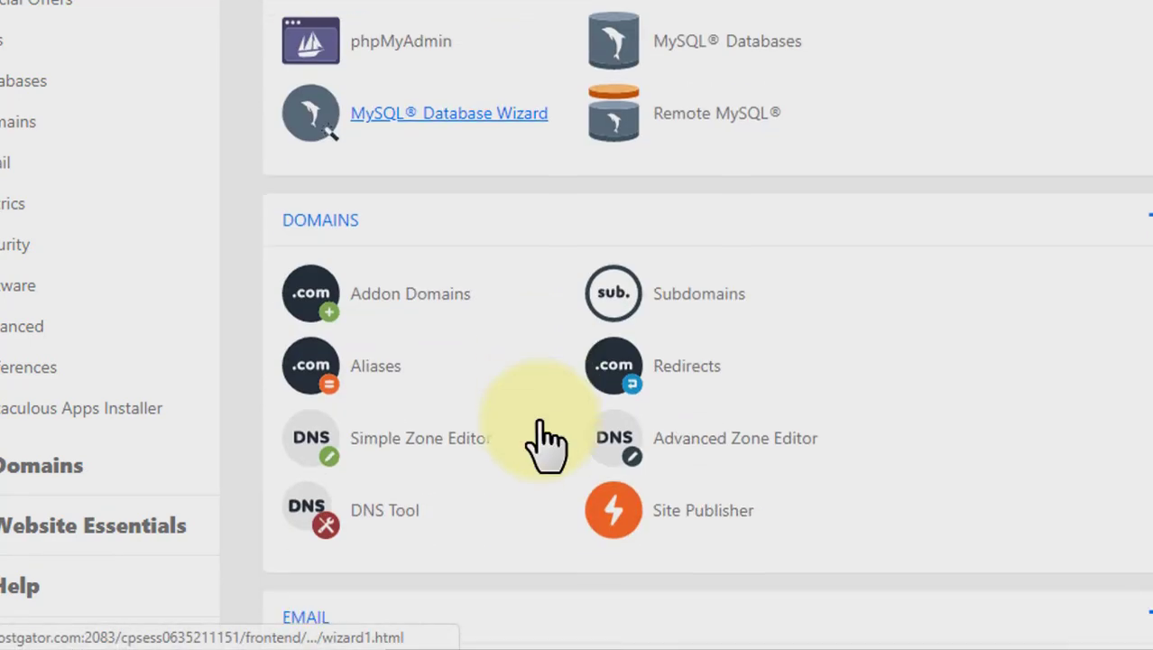
pyautogui.click(423, 311)
# Open the digital-helps.gq addon domain in a new tab to view its site.
pyautogui.scroll(-6, 492, 329)
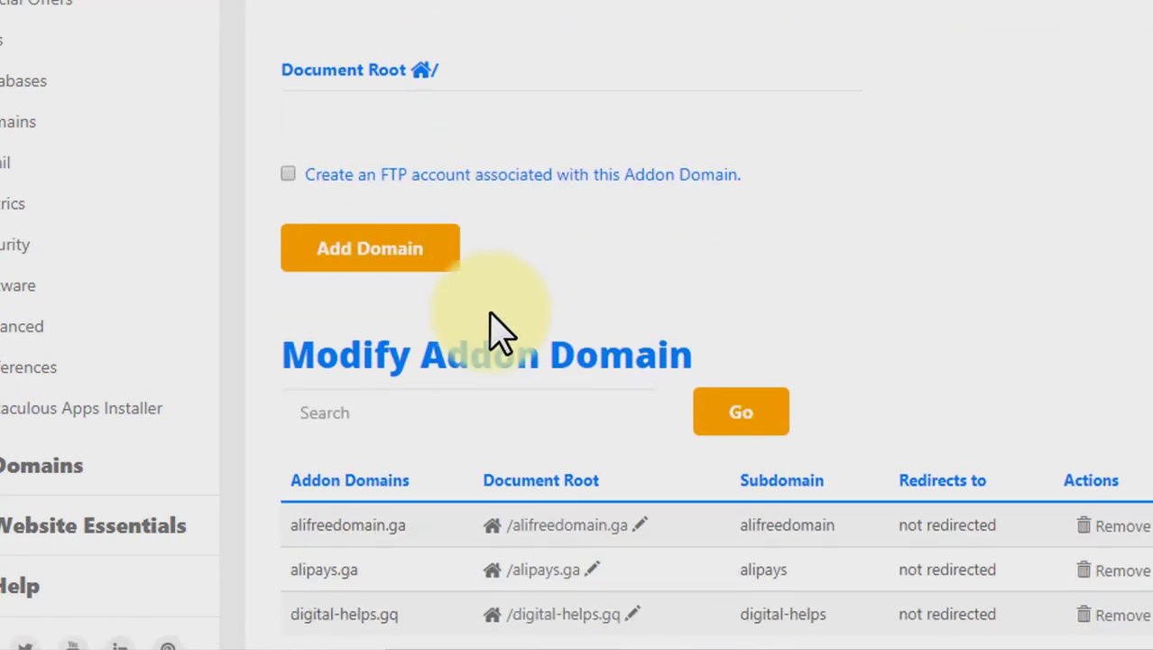
pyautogui.moveTo(283, 304); pyautogui.dragTo(432, 476)
pyautogui.click(459, 251)
pyautogui.click(280, 365)
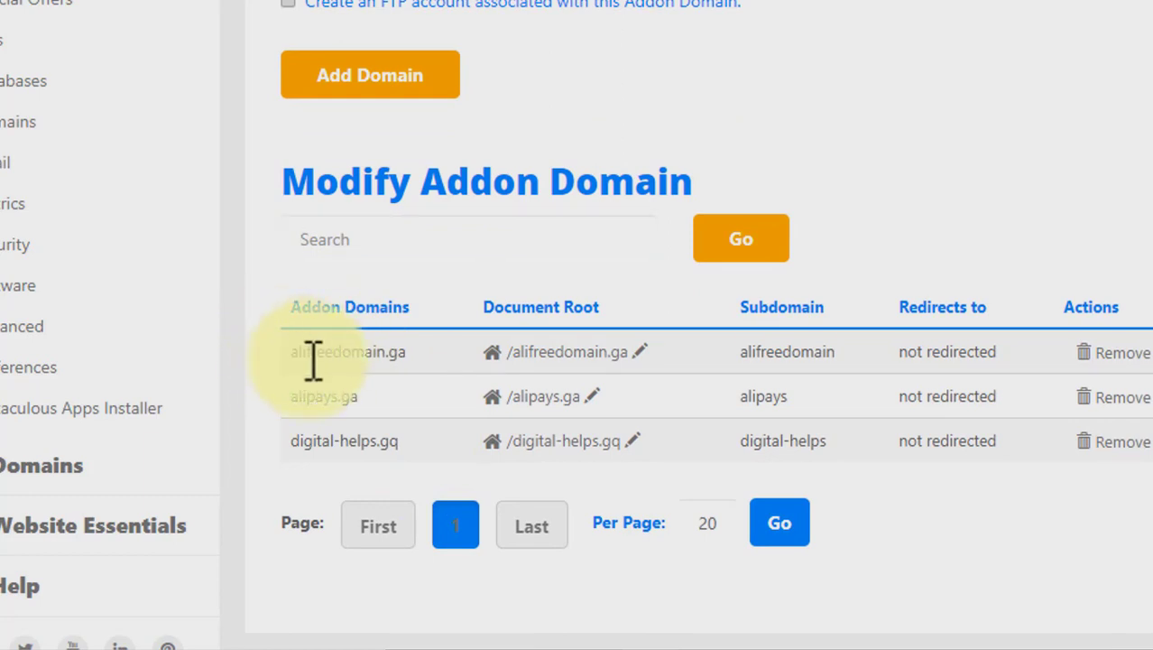
pyautogui.moveTo(288, 451); pyautogui.dragTo(388, 441)
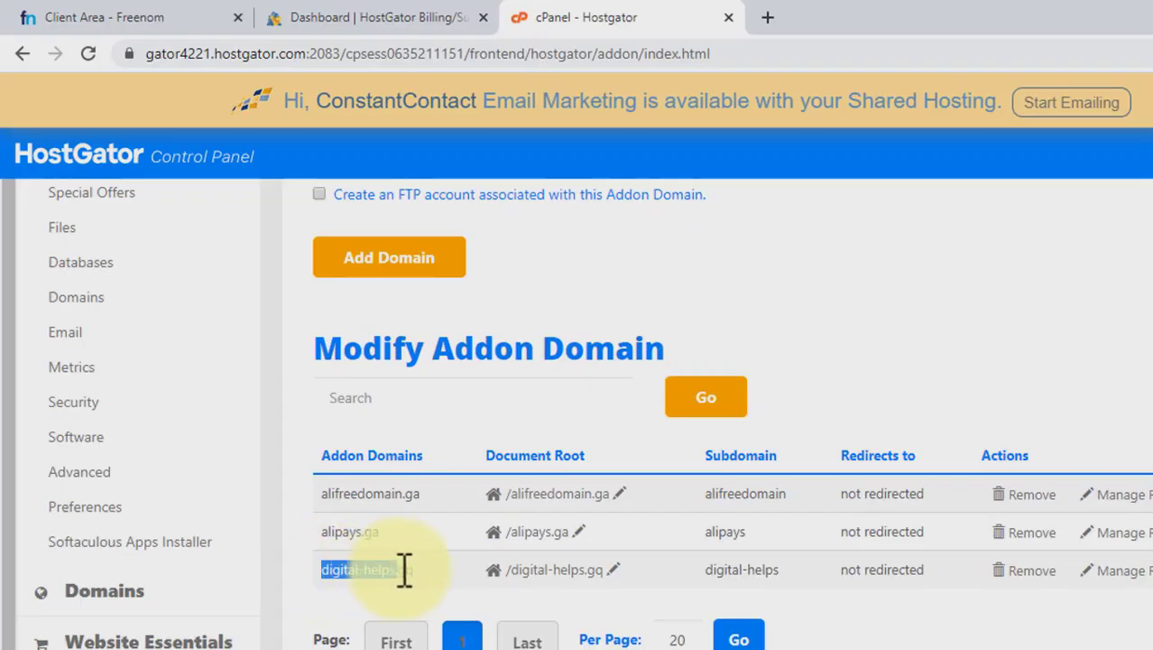
pyautogui.rightClick(399, 569)
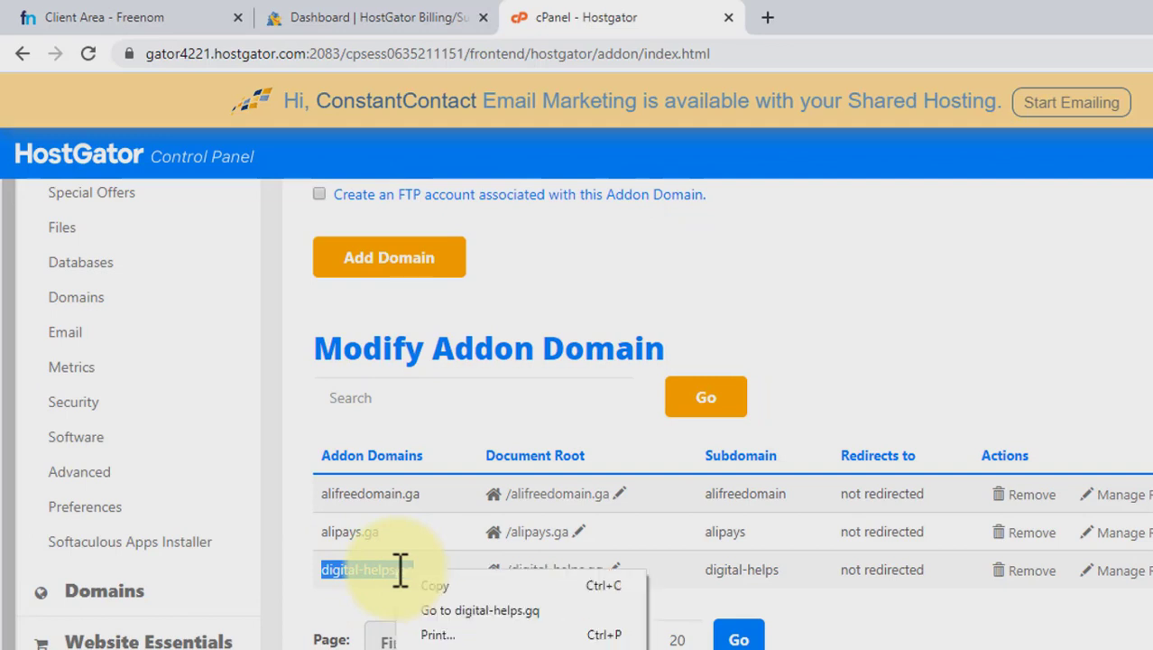
pyautogui.click(430, 612)
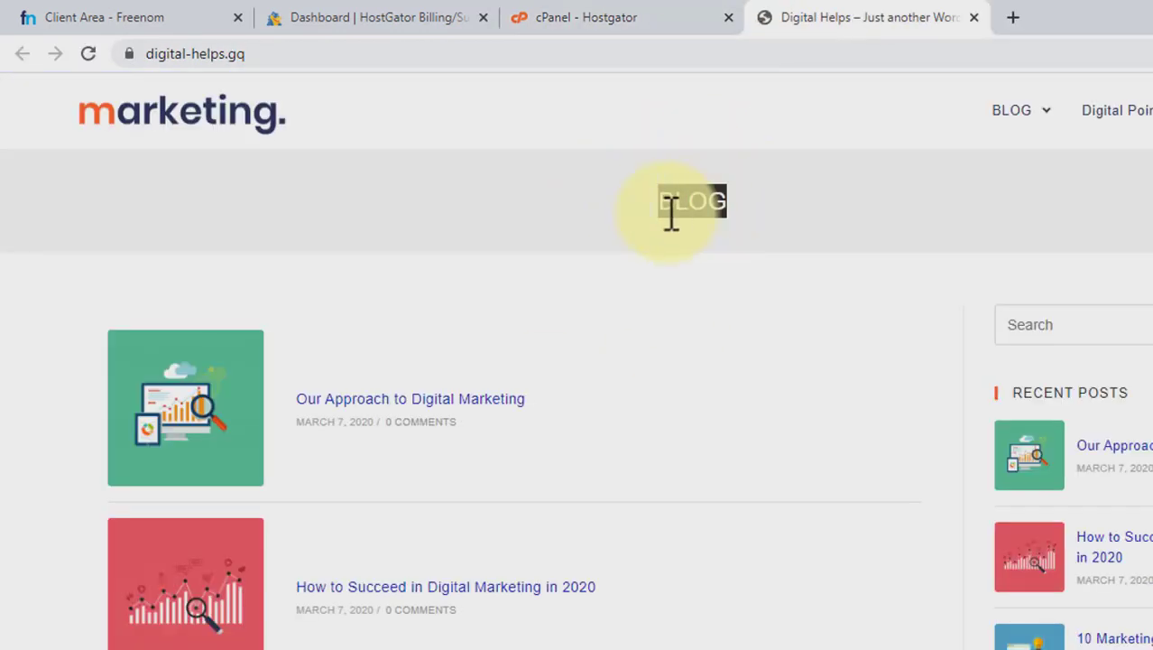
pyautogui.moveTo(695, 193); pyautogui.dragTo(739, 487)
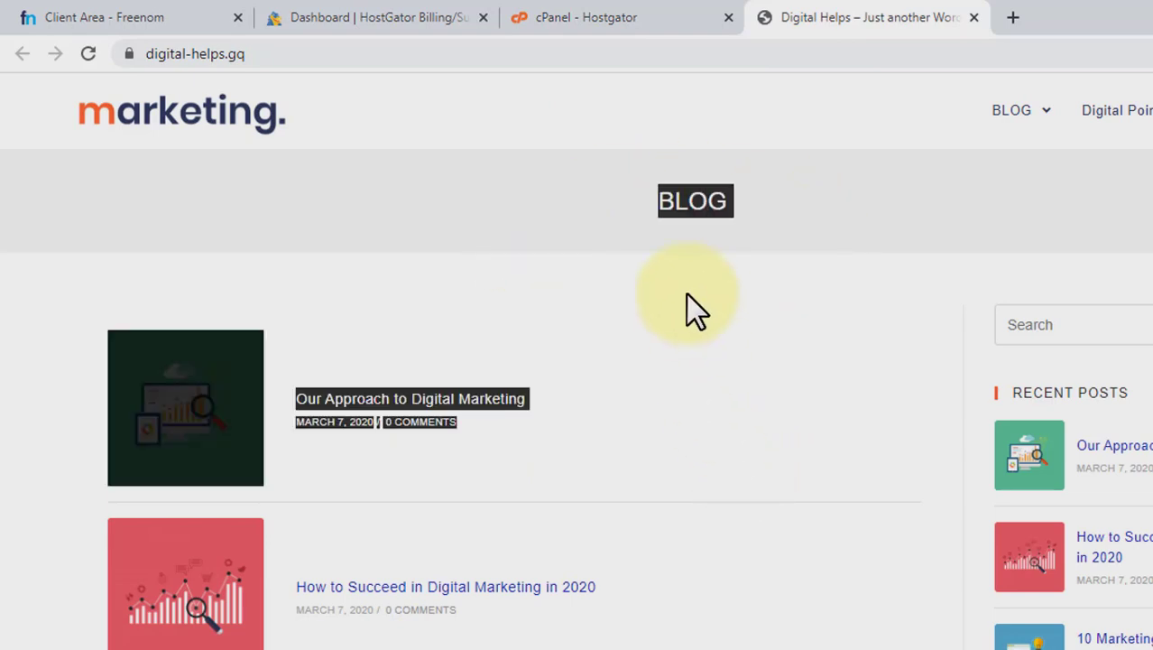
pyautogui.click(693, 267)
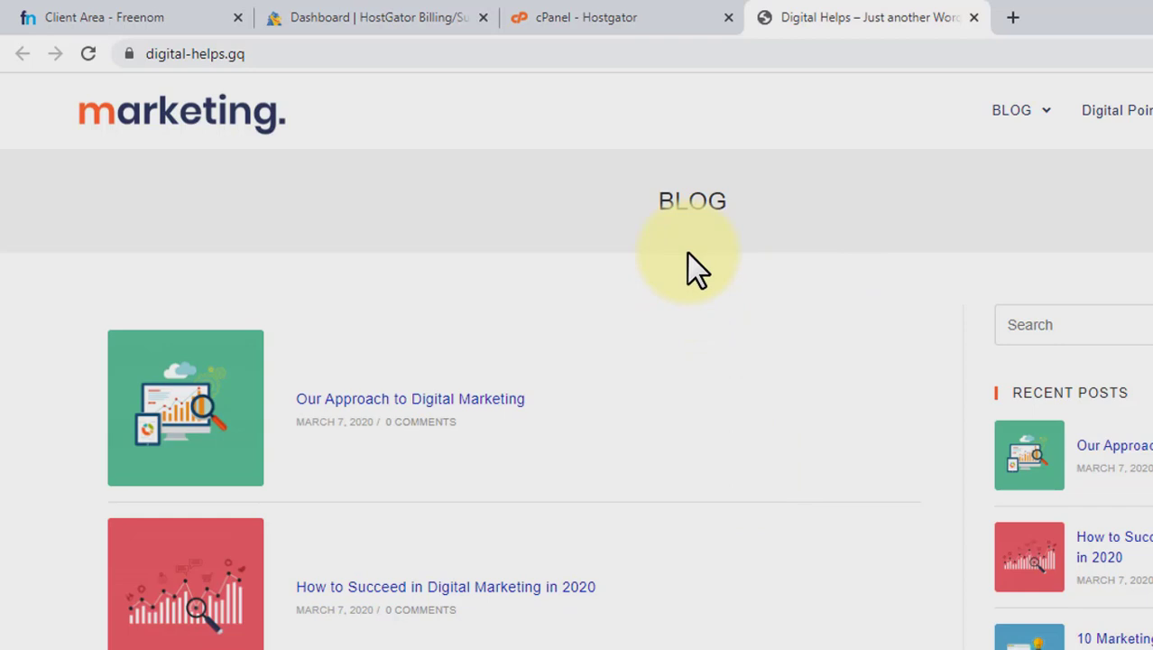
# Open alifreedomain.ga from the cPanel addon domain list in a new tab.
pyautogui.click(674, 13)
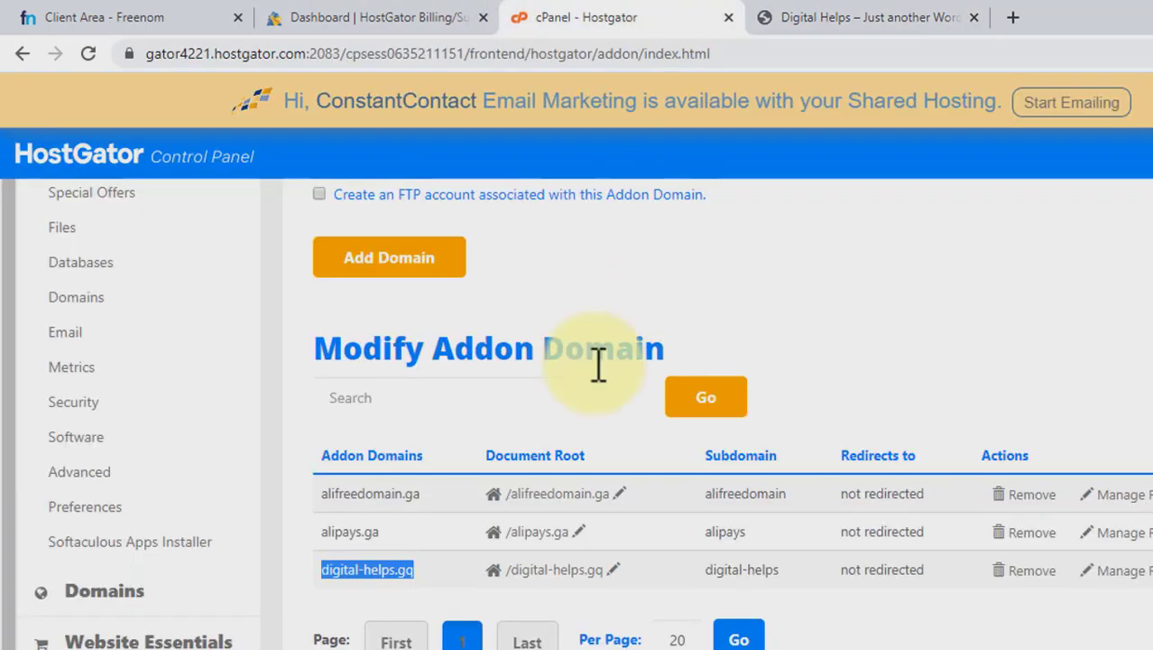
pyautogui.doubleClick(362, 498)
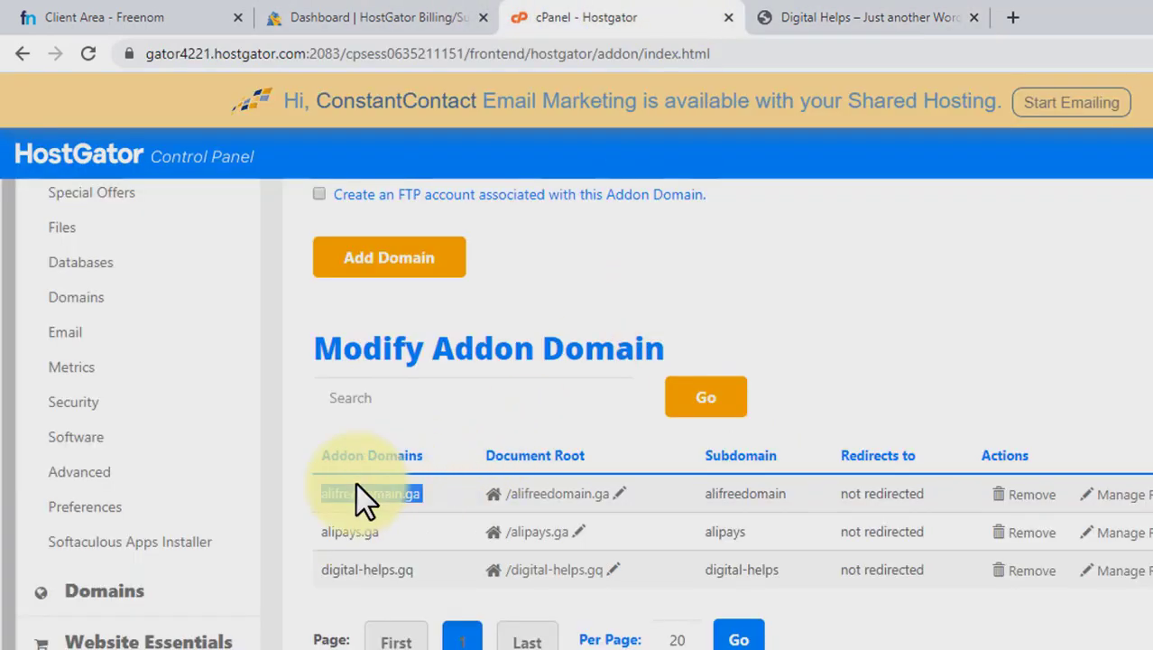
pyautogui.rightClick(366, 499)
pyautogui.click(388, 521)
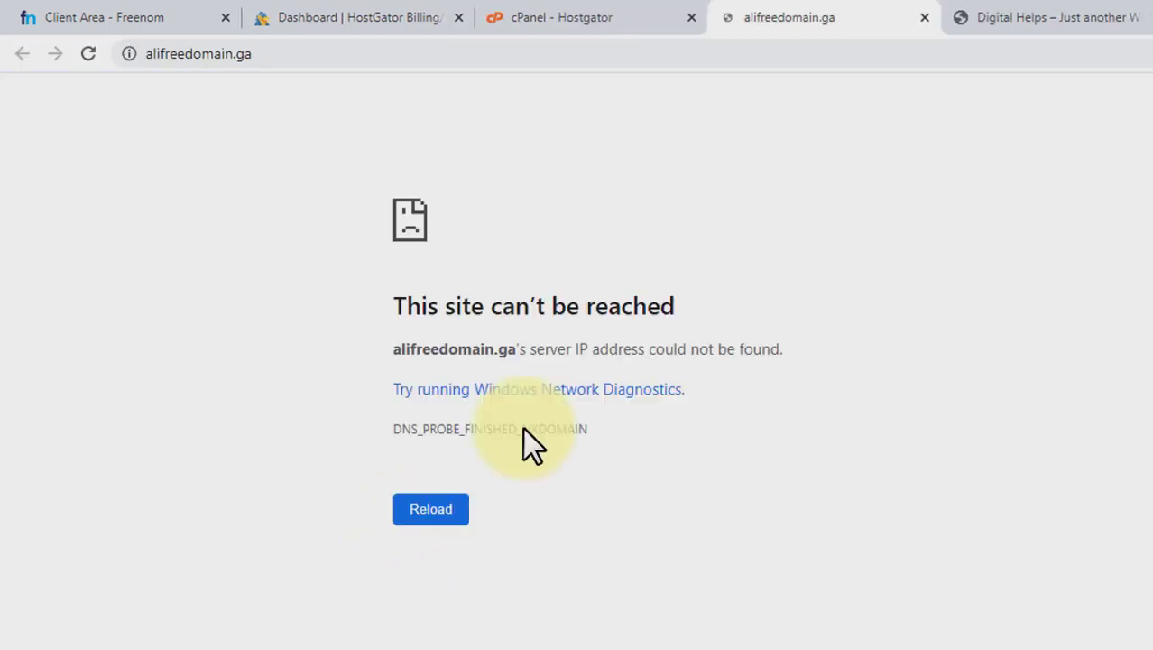